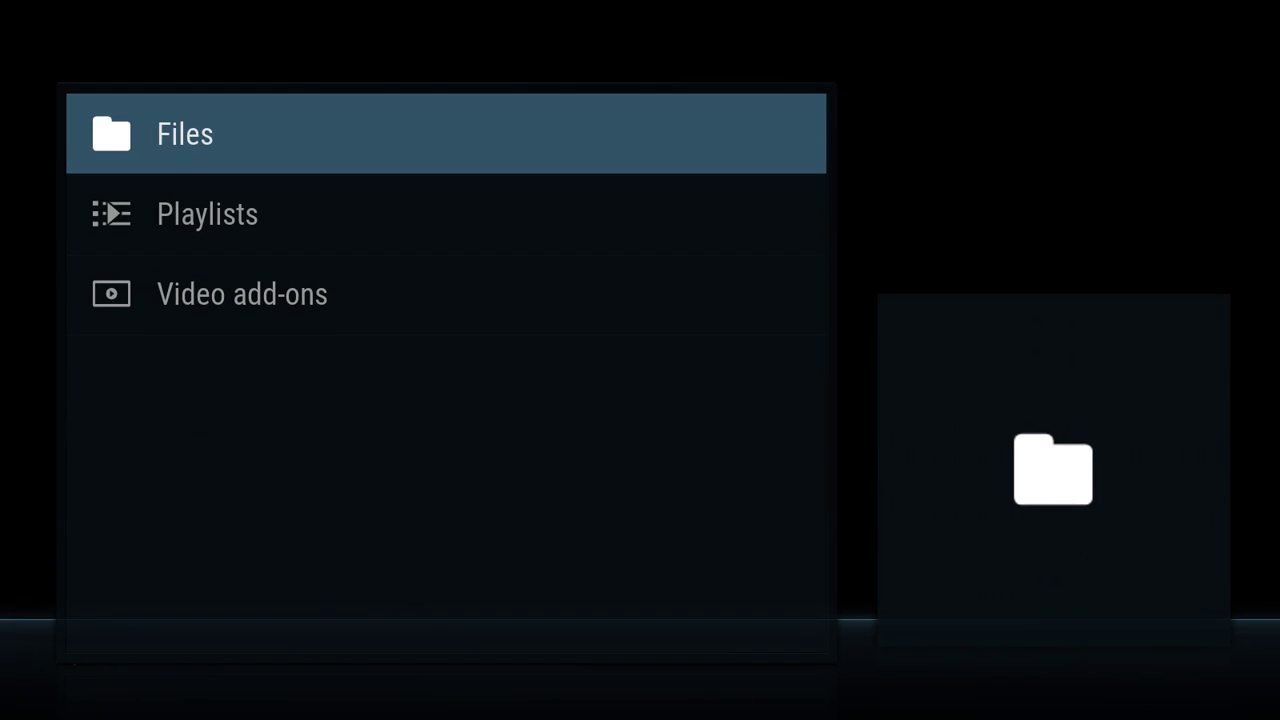
- Check the empty Video add-ons folder, then back out of Videos to the home screen
key(Up)
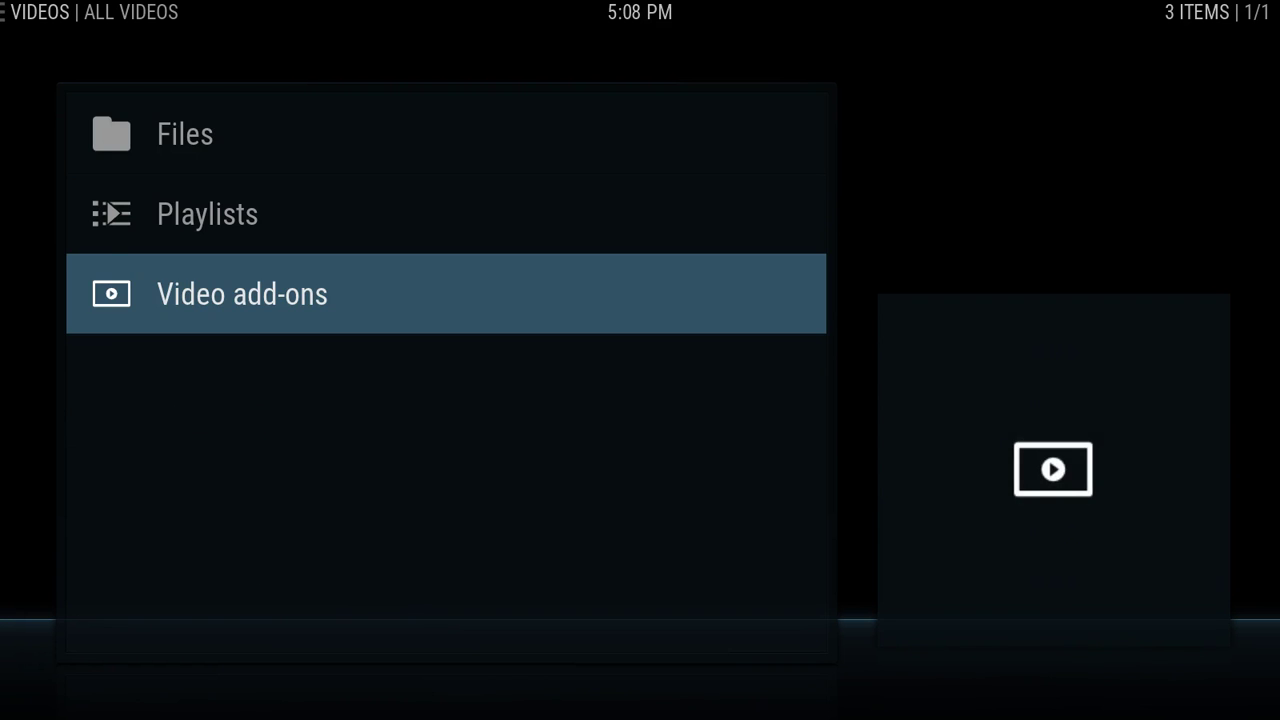
key(Return)
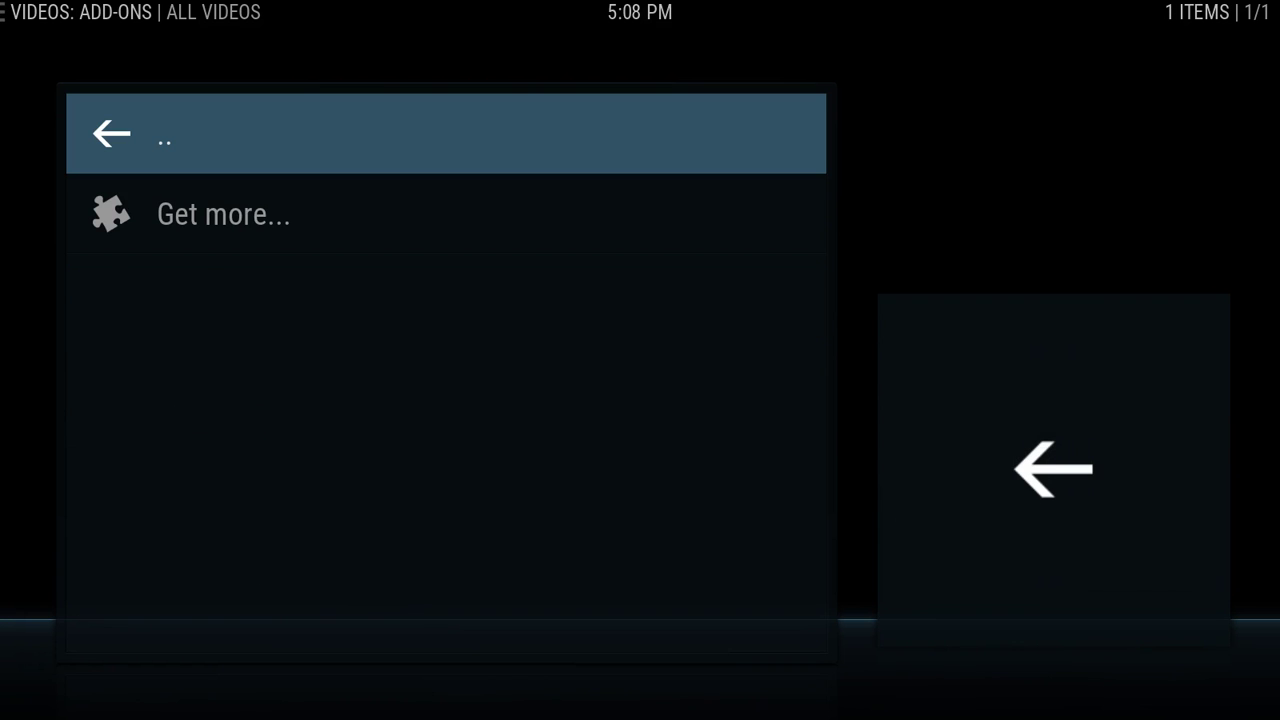
key(BackSpace)
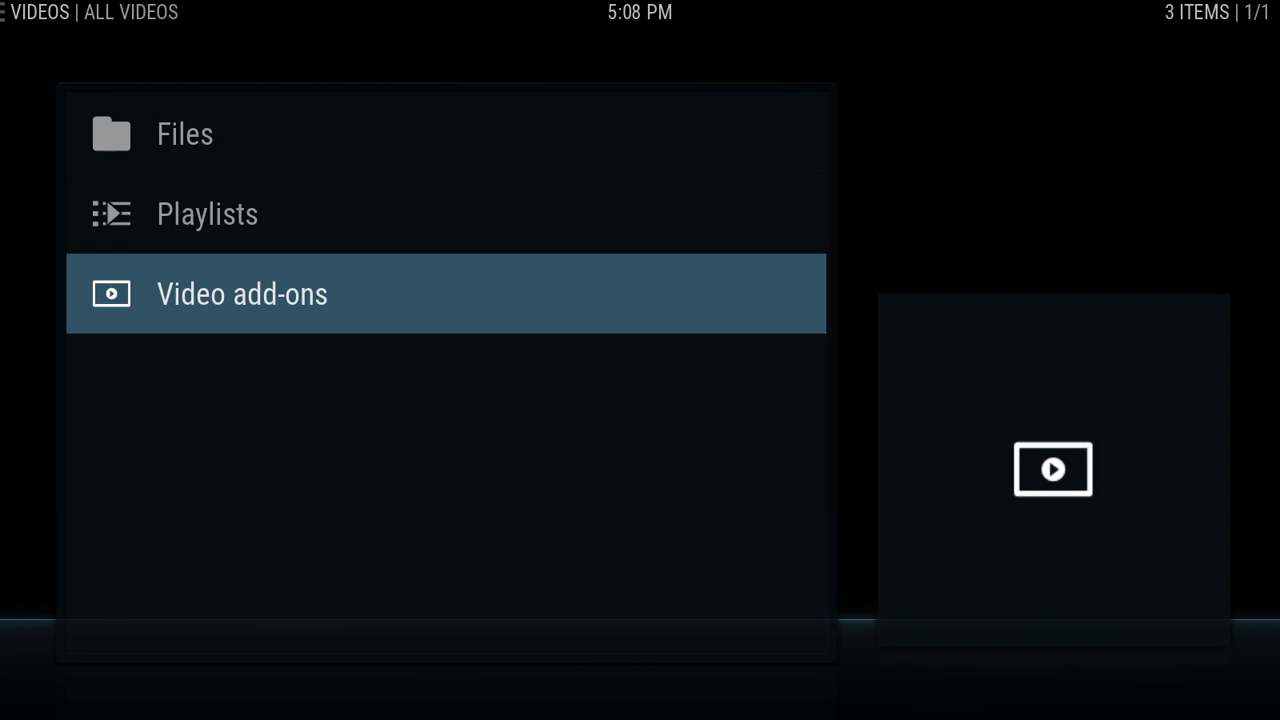
key(BackSpace)
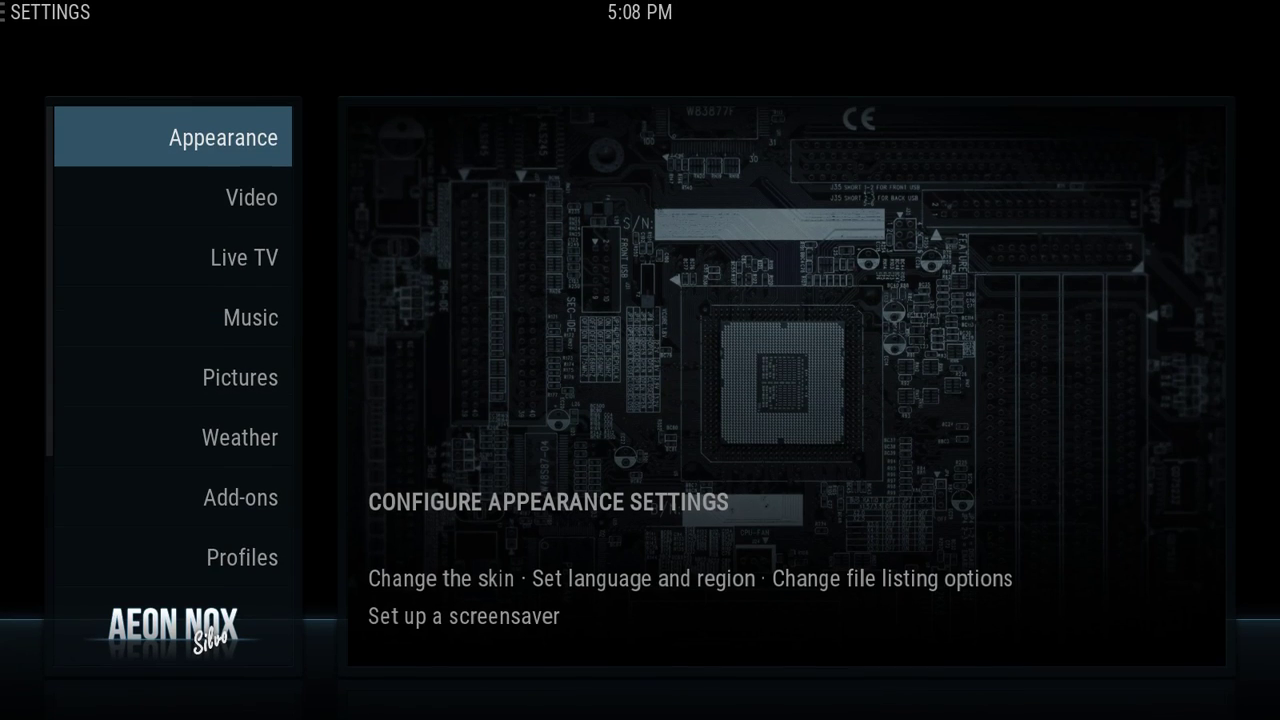
- In Aeon Nox skin settings, change the main menu horizontal position from Center to Low
key(Return)
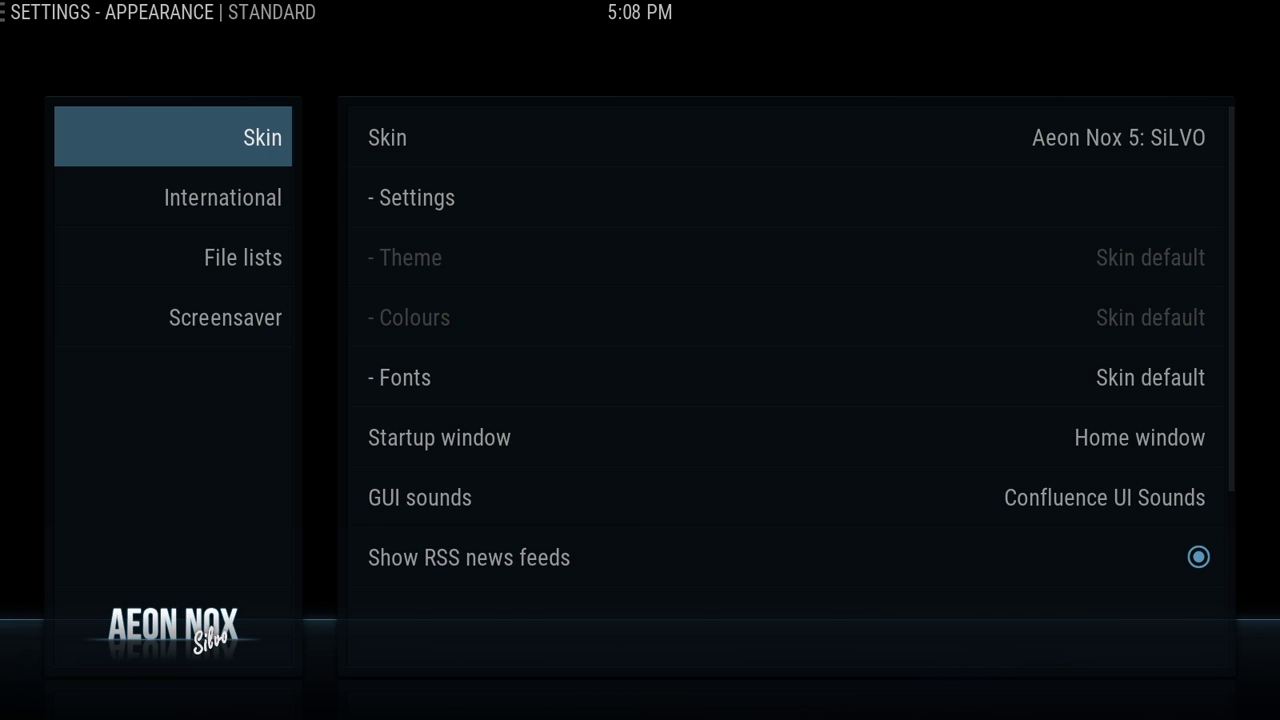
key(Right)
key(Down)
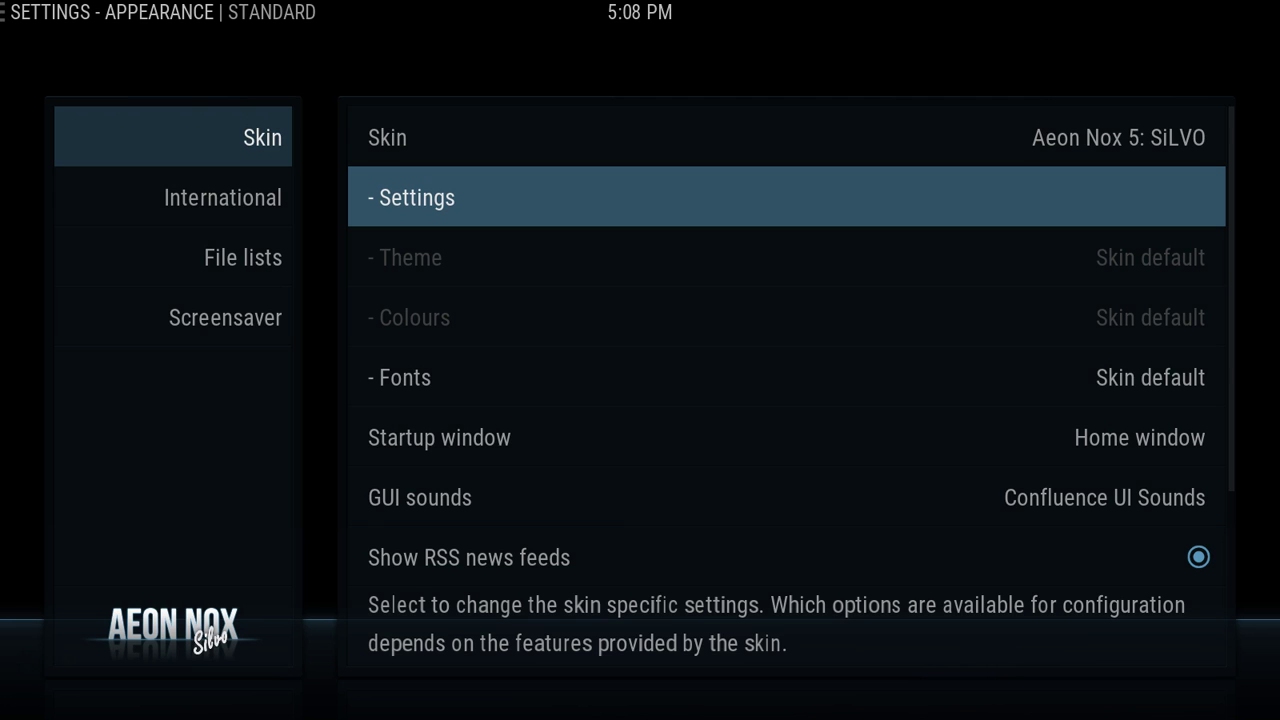
key(Return)
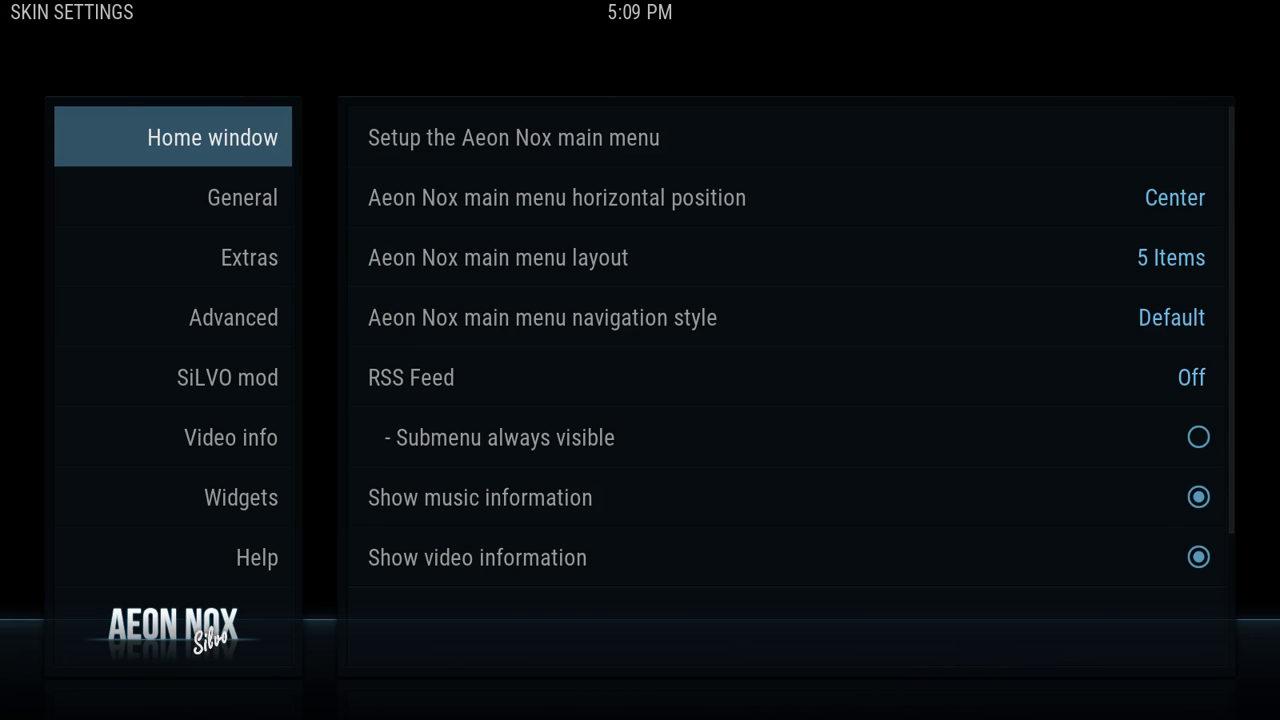
key(Right)
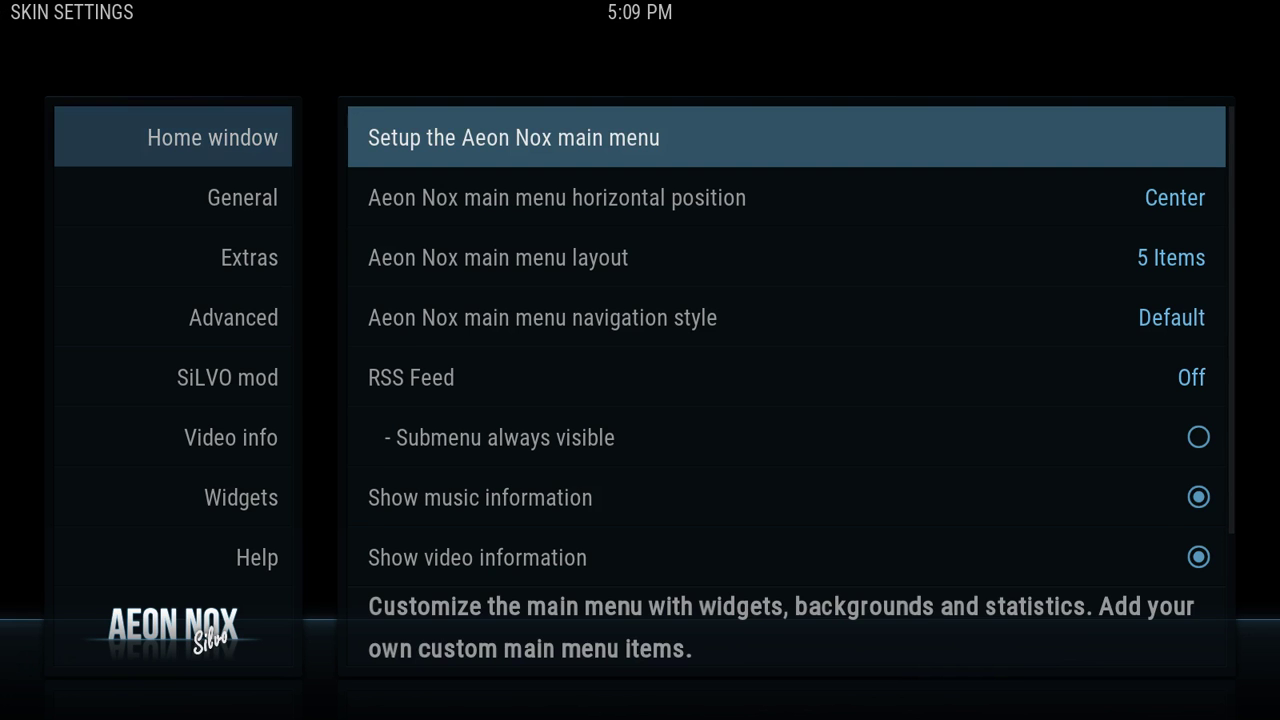
key(Down)
key(Down)
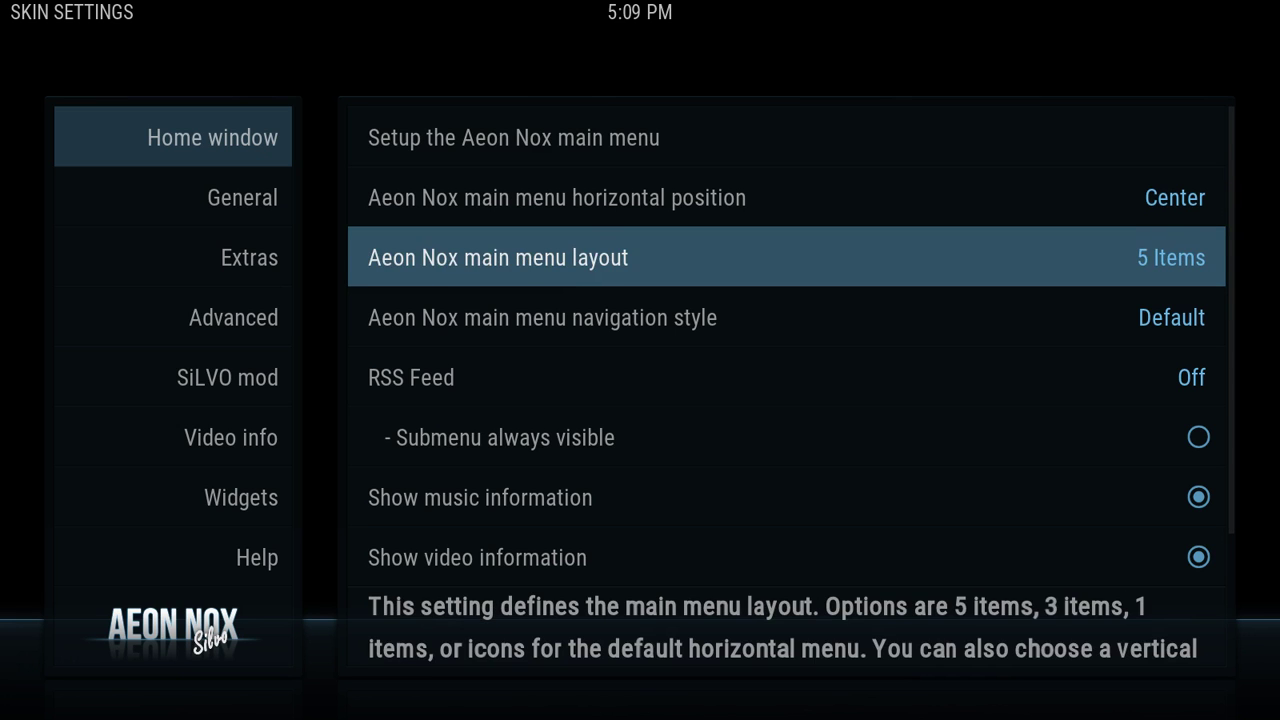
key(Down)
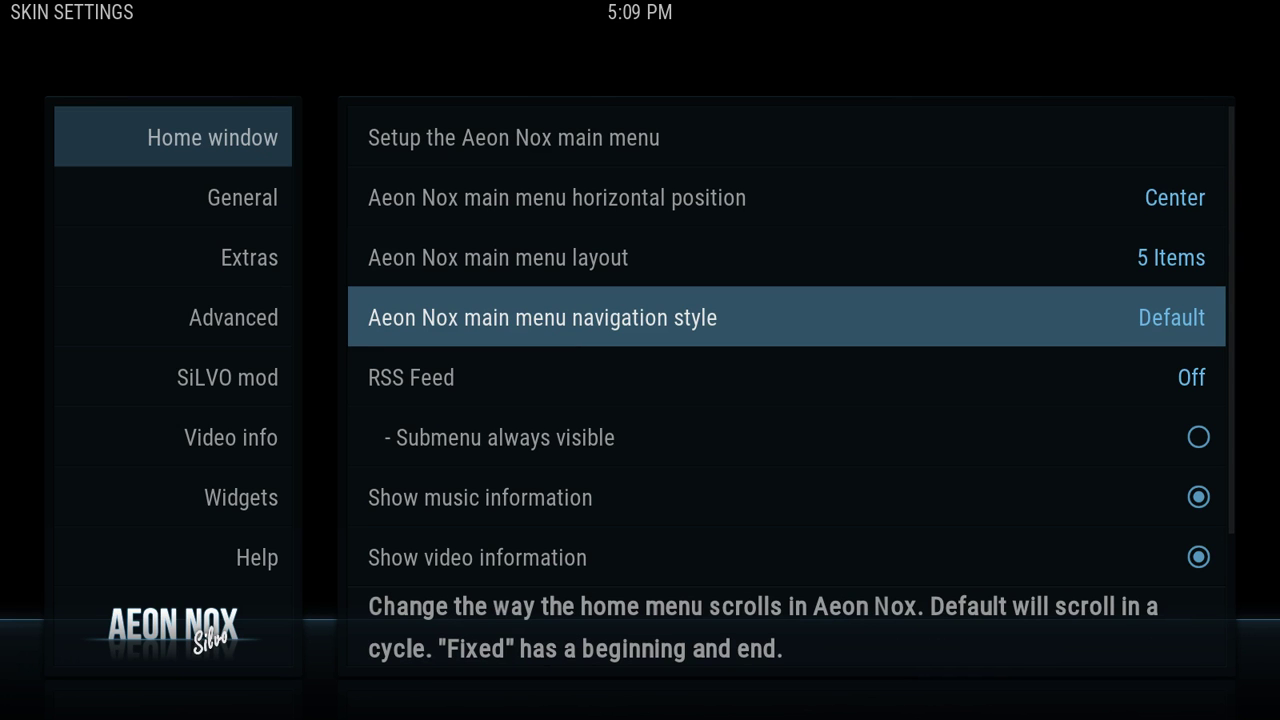
key(Up)
key(Up)
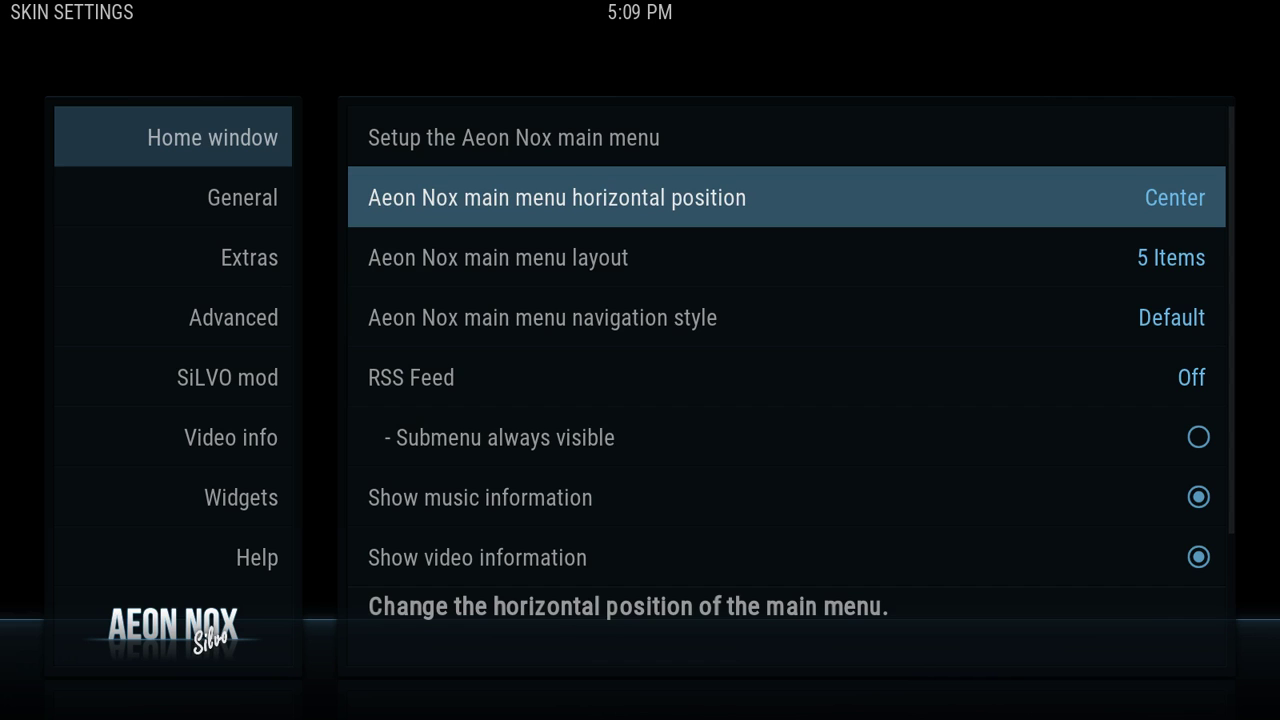
key(Return)
- Set the main menu layout to 3 Items
key(Down)
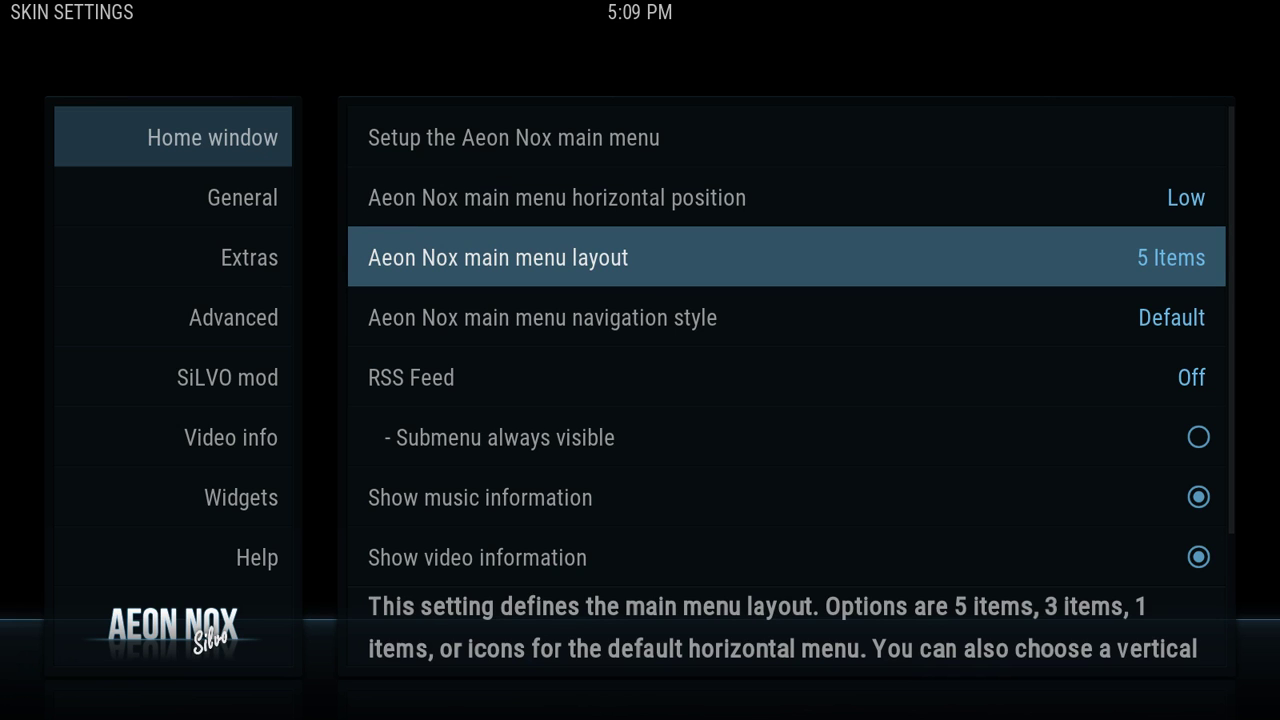
key(Return)
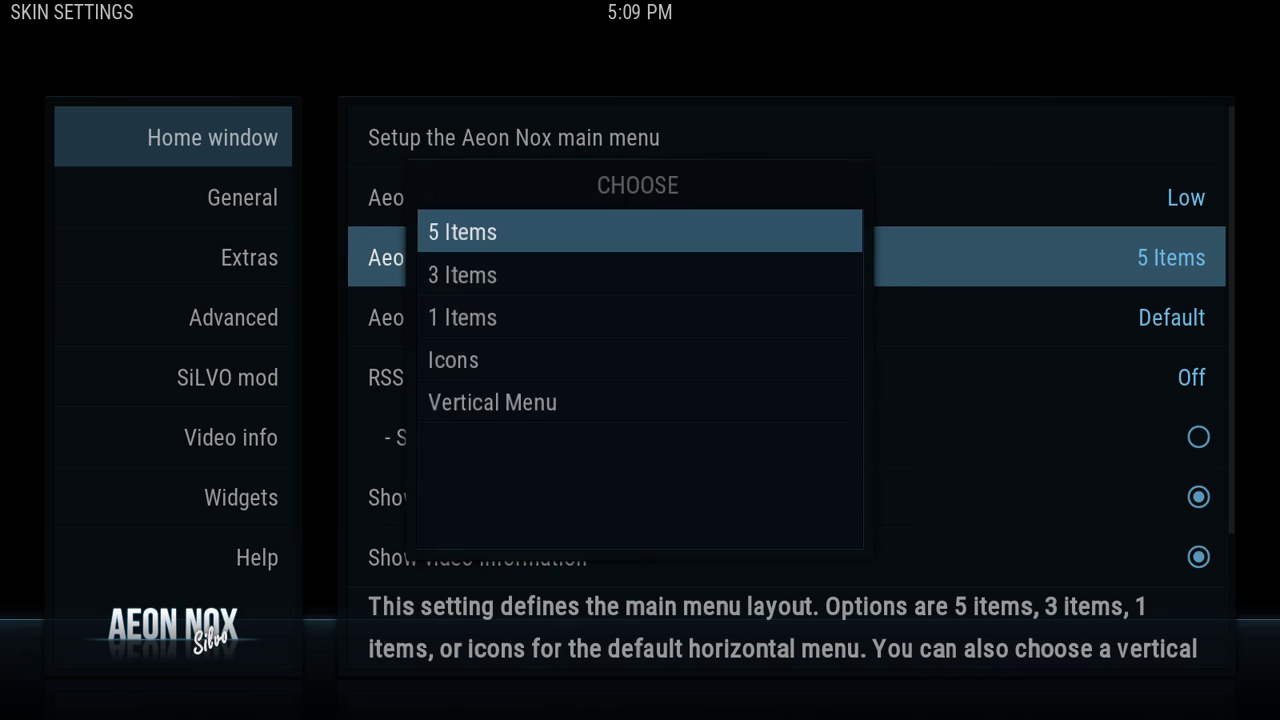
key(Down)
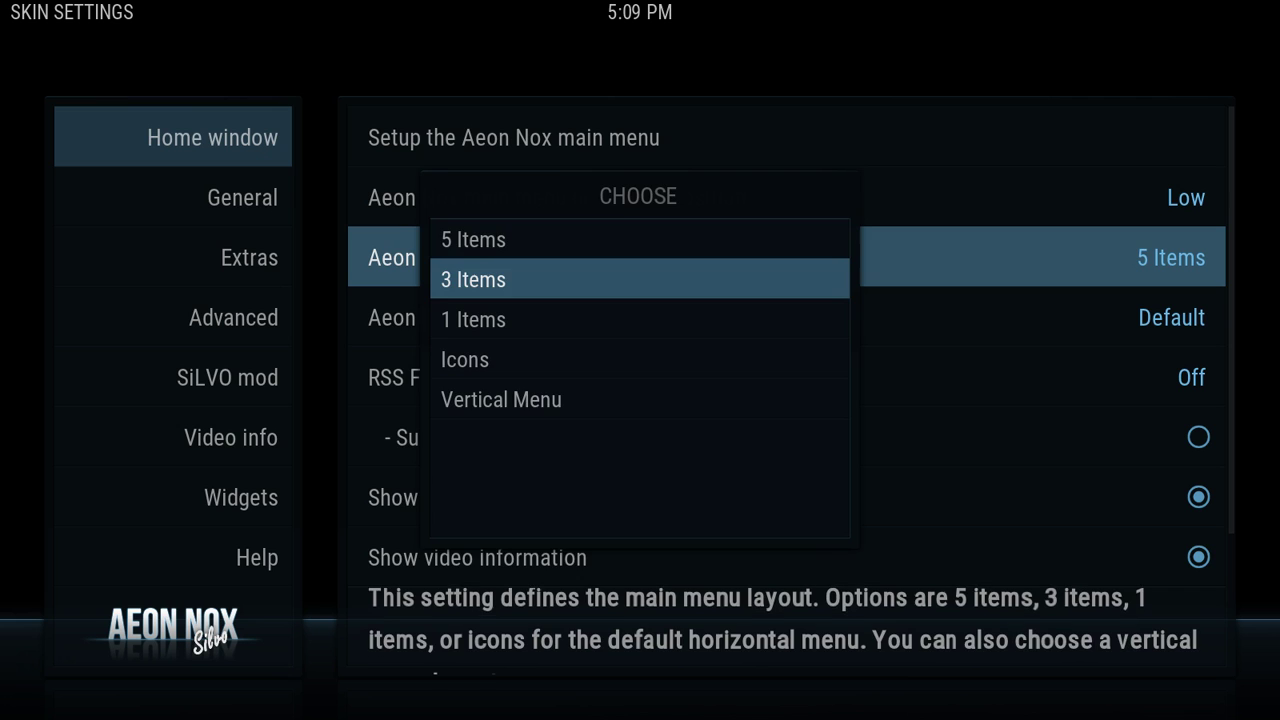
key(Return)
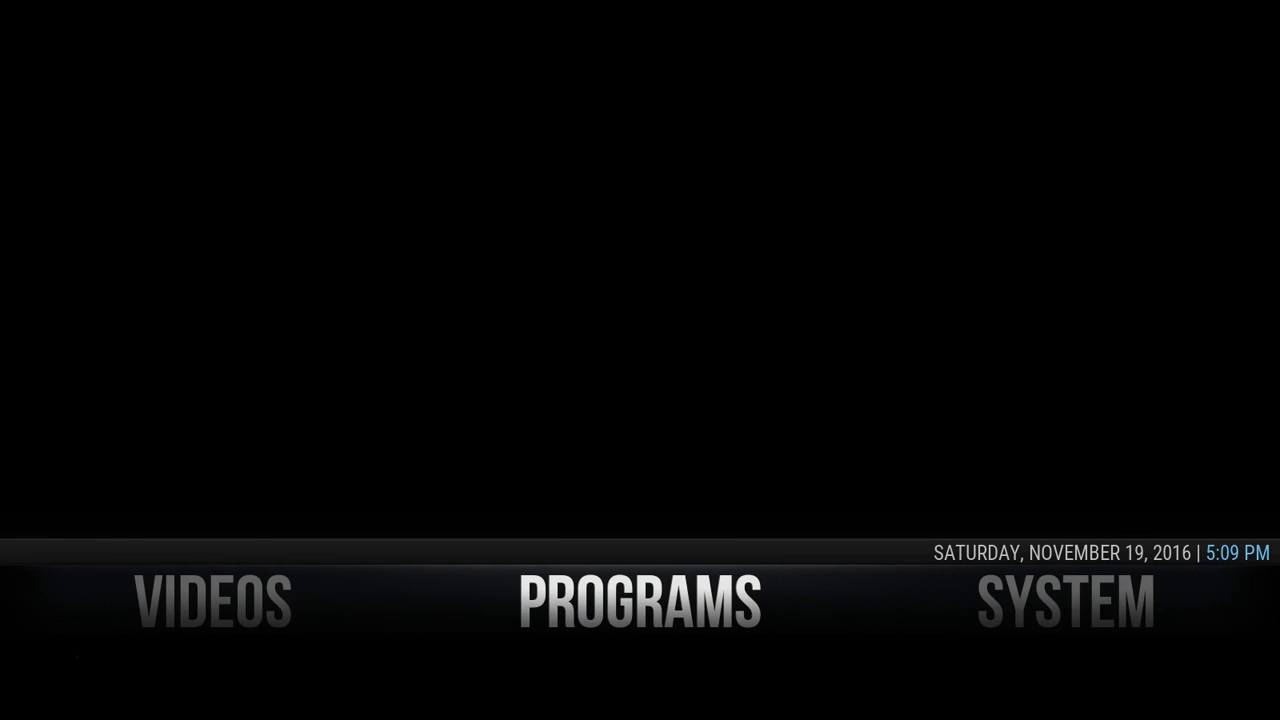
- Switch Kodi from fullscreen to windowed mode and open File Explorer
key(backslash)
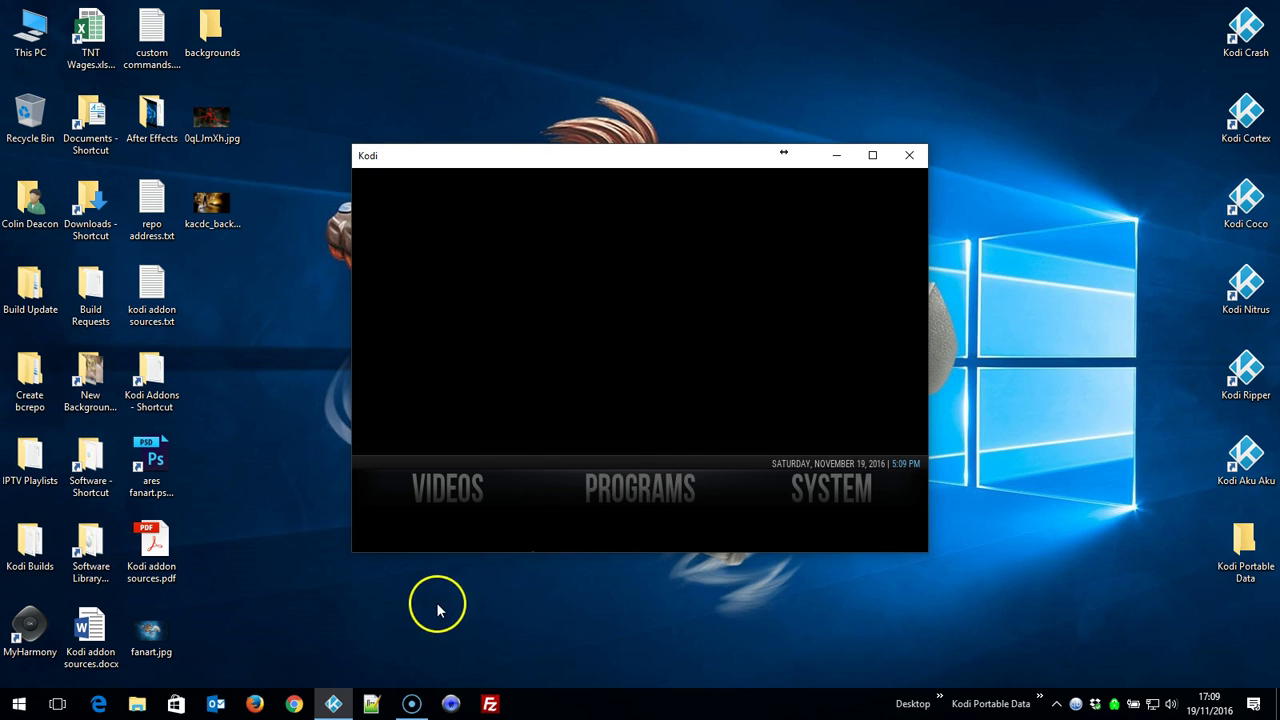
click(137, 704)
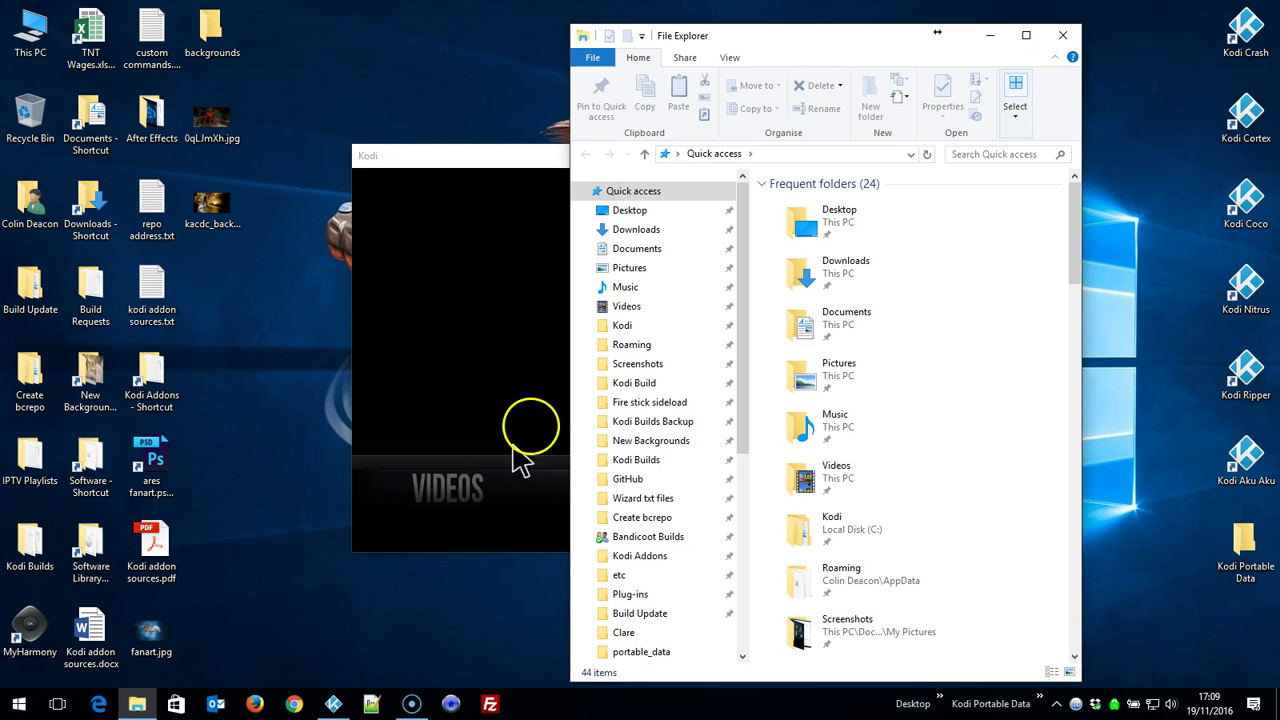
- Navigate to the Roaming > Kodi > media folder
click(624, 347)
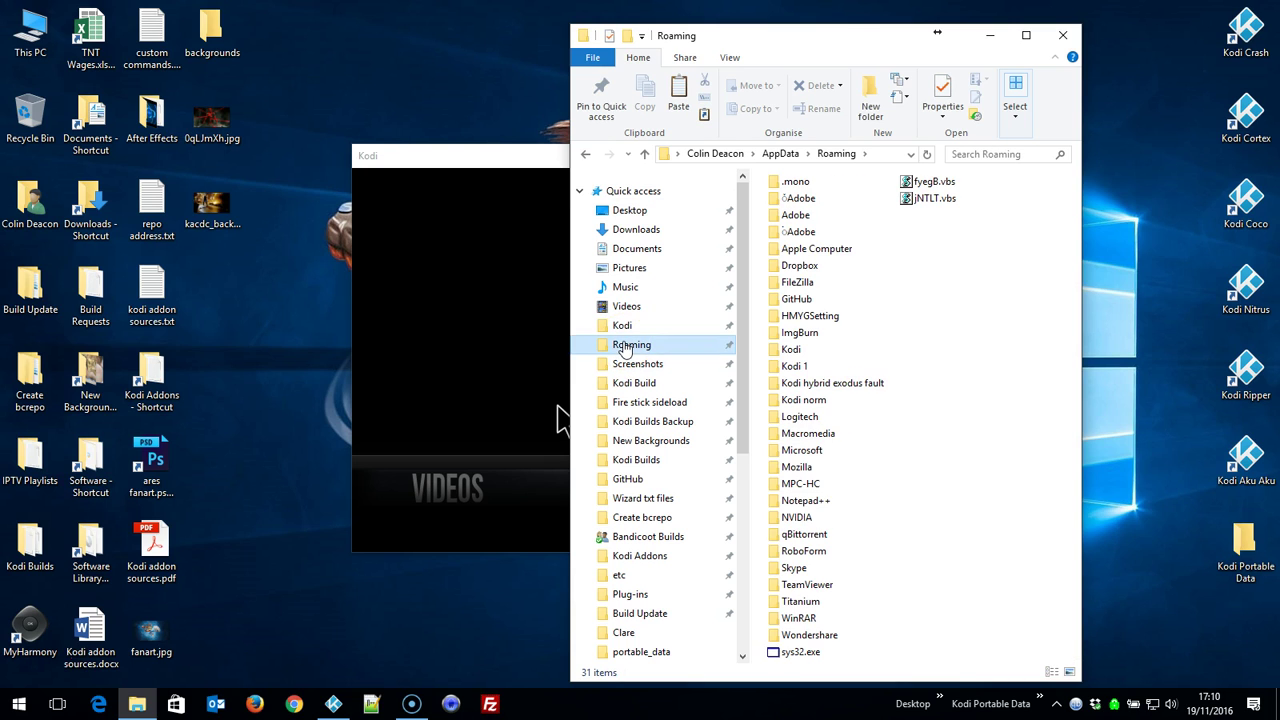
click(785, 356)
double_click(783, 357)
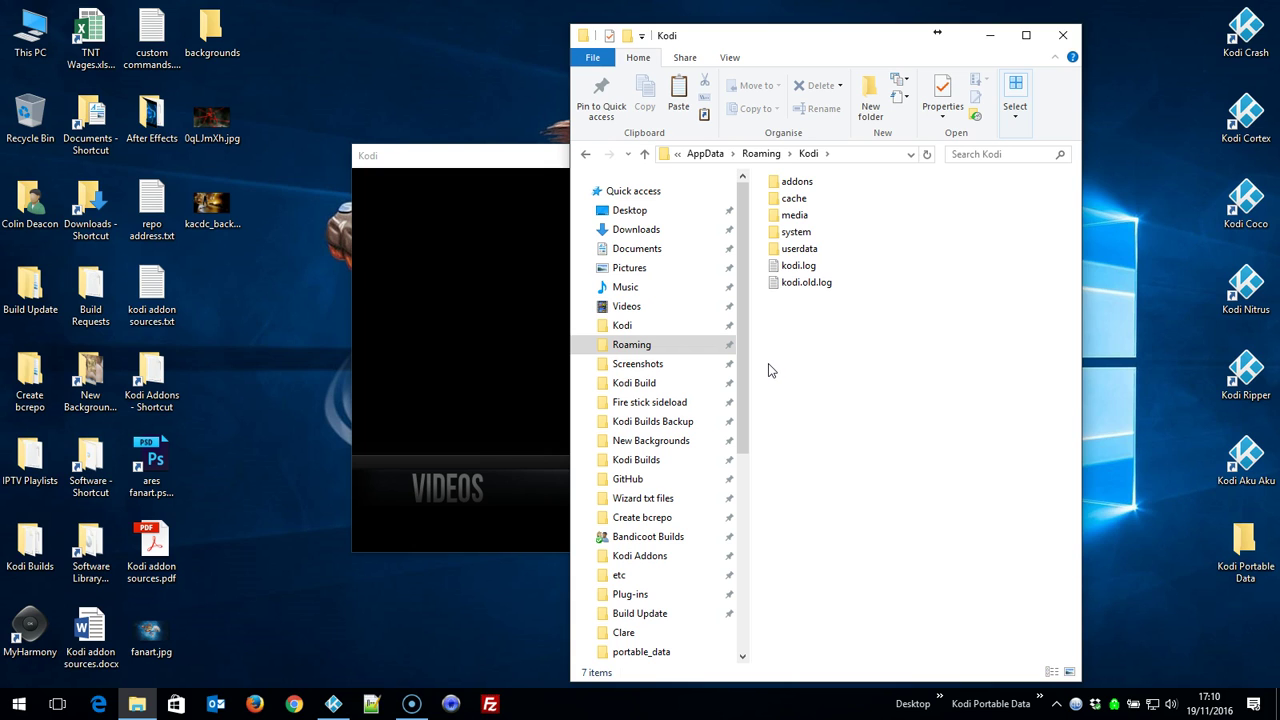
click(812, 220)
double_click(812, 220)
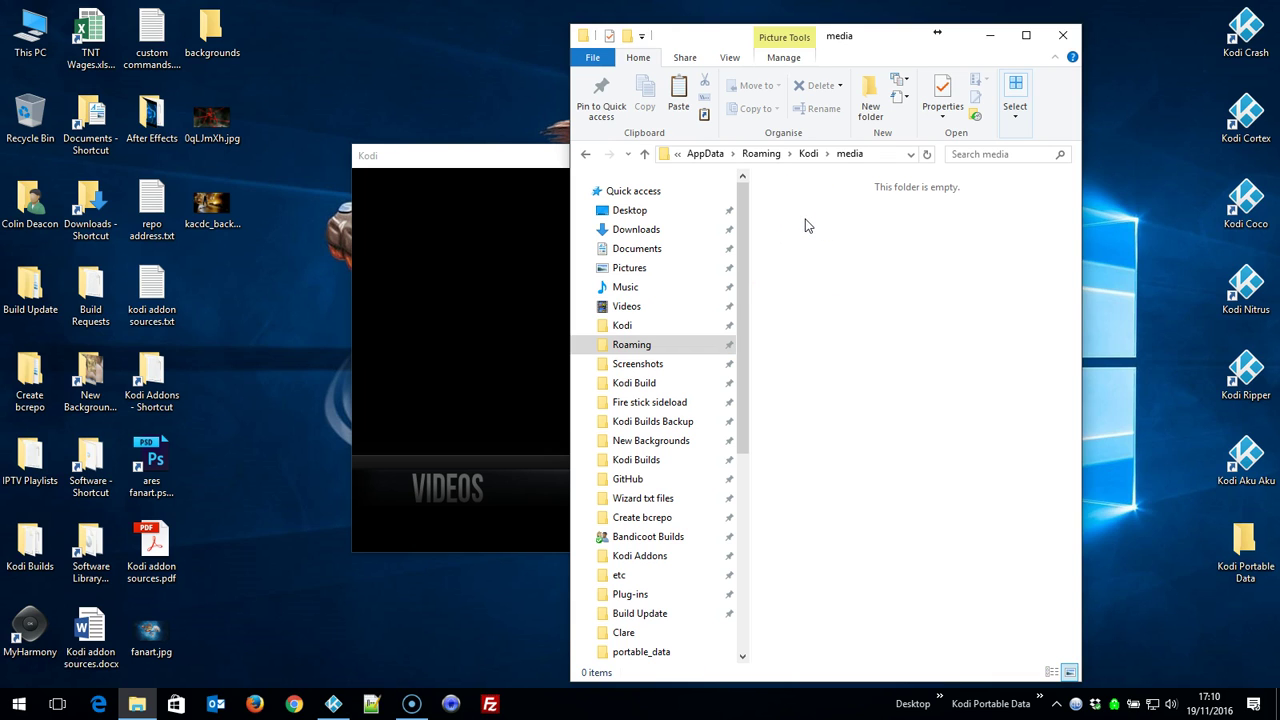
- Create a new folder named 'backgrounds' inside media
right_click(798, 228)
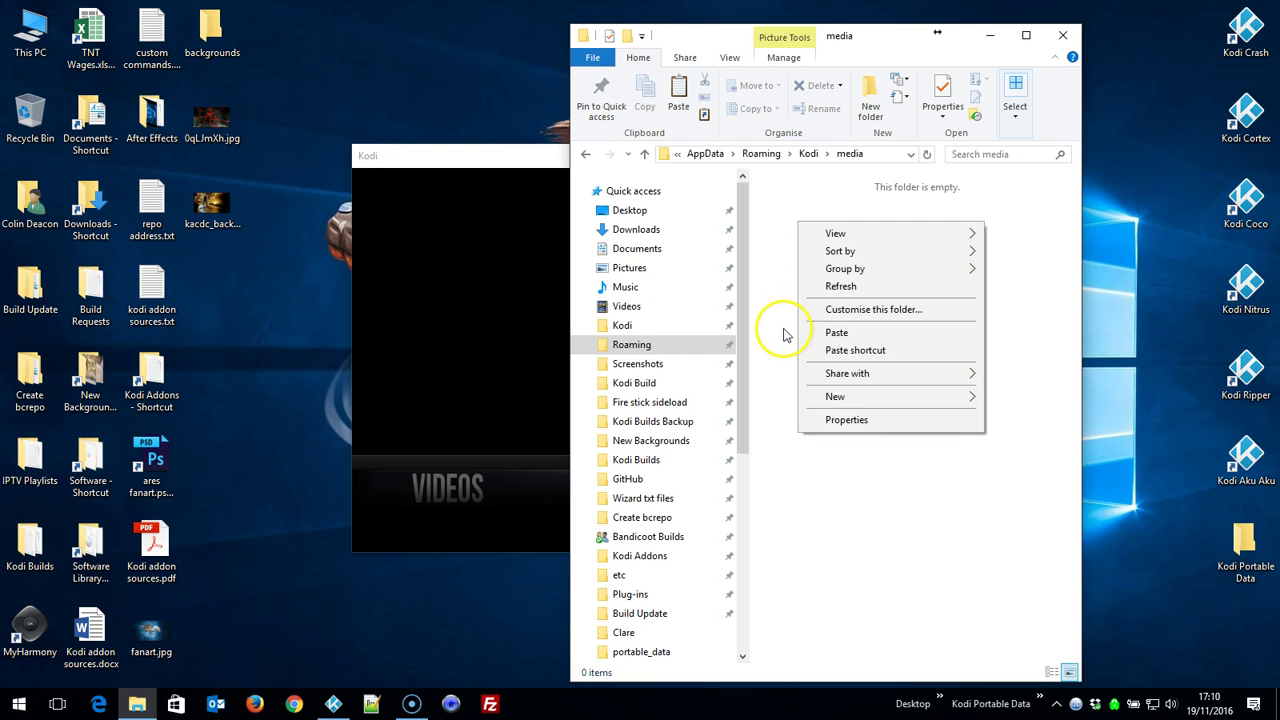
mouse_move(825, 396)
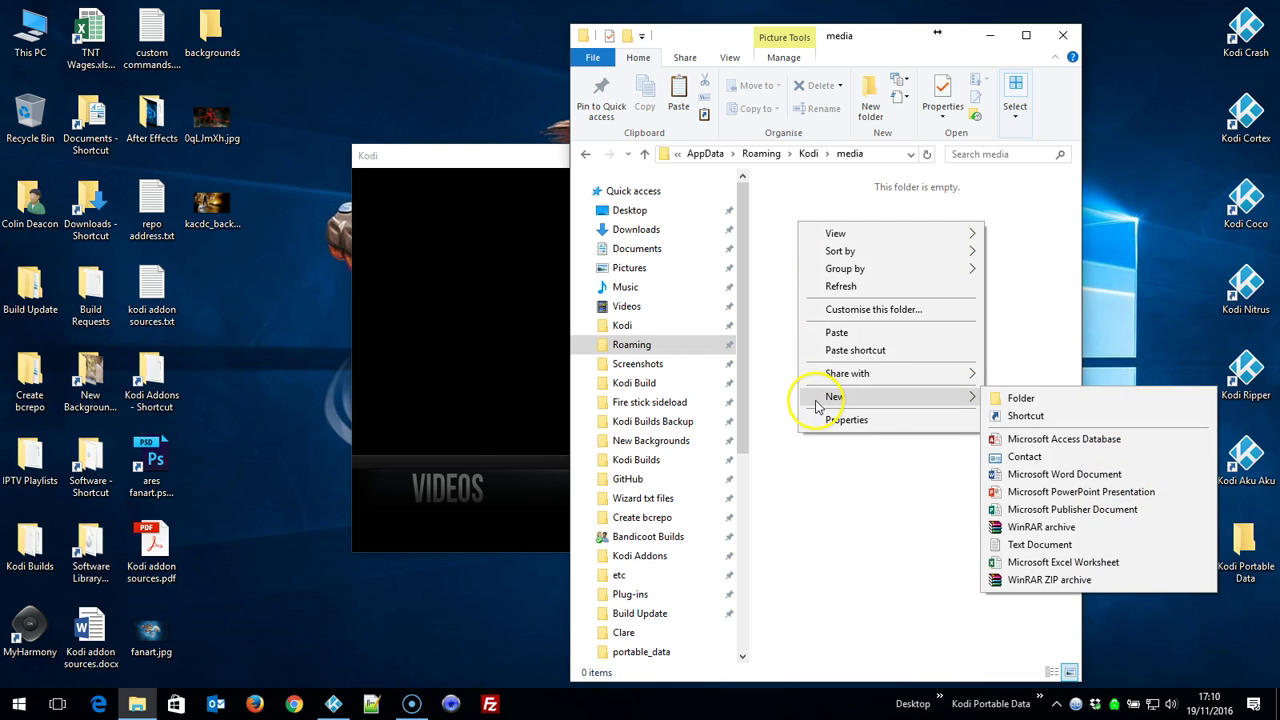
click(1016, 400)
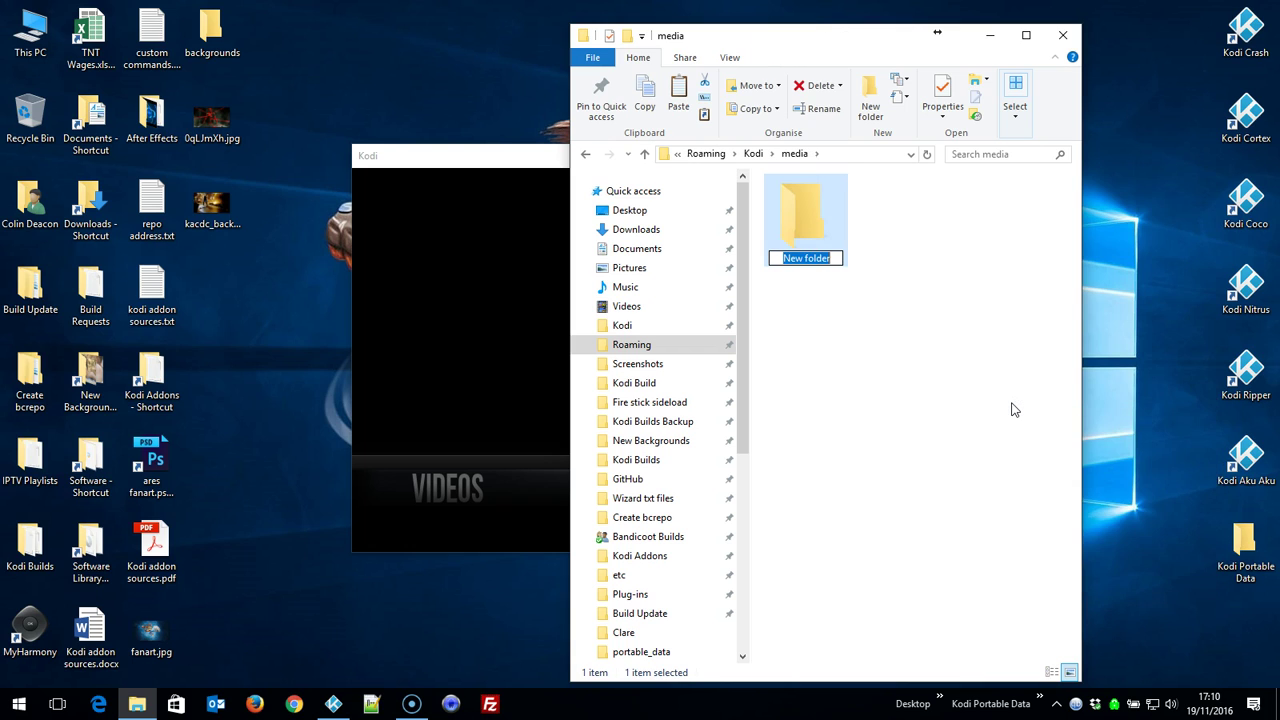
text(ba)
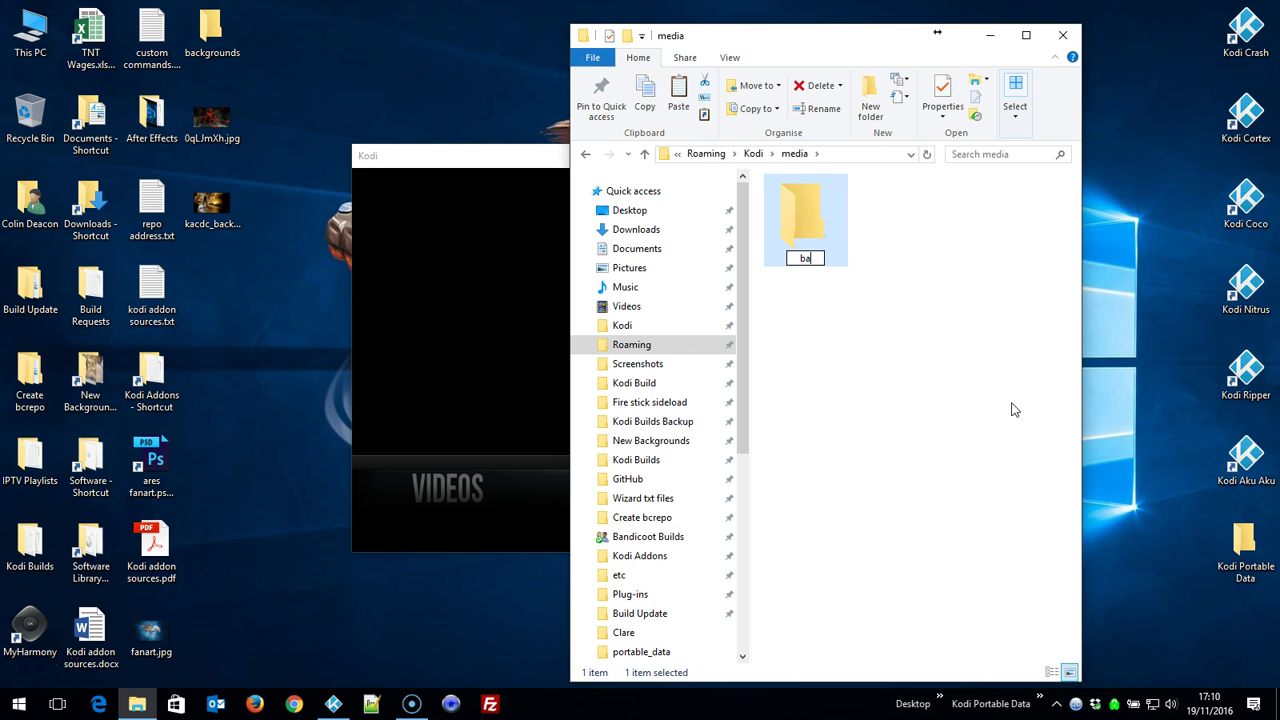
text(ck)
text(gro)
text(unds)
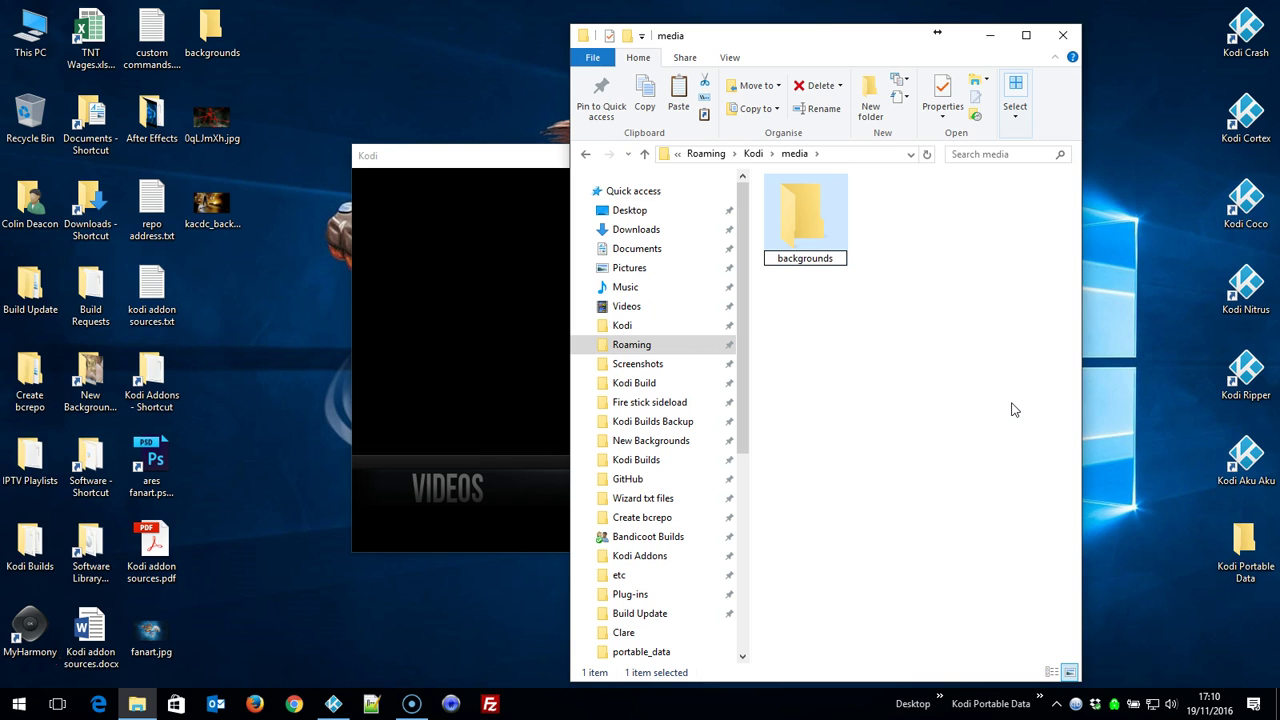
key(Return)
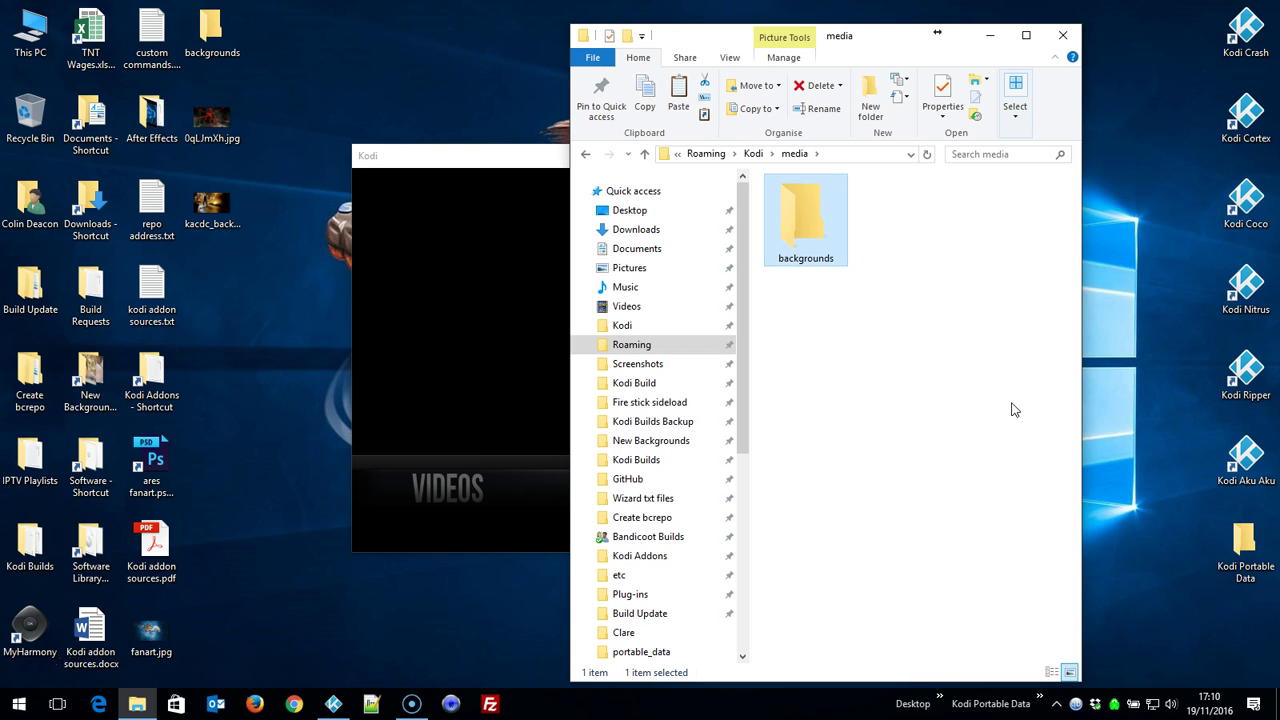
- Open backgrounds and create a new folder named 'videos' inside it
double_click(816, 208)
right_click(816, 208)
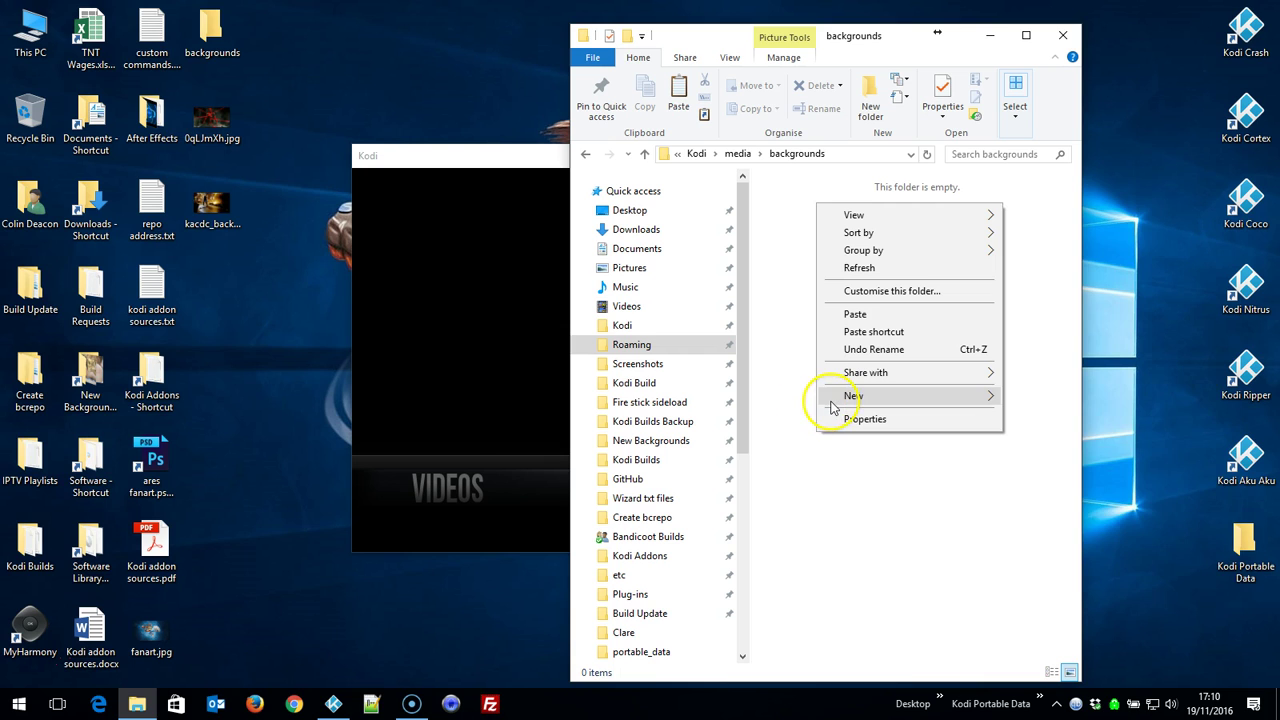
mouse_move(830, 407)
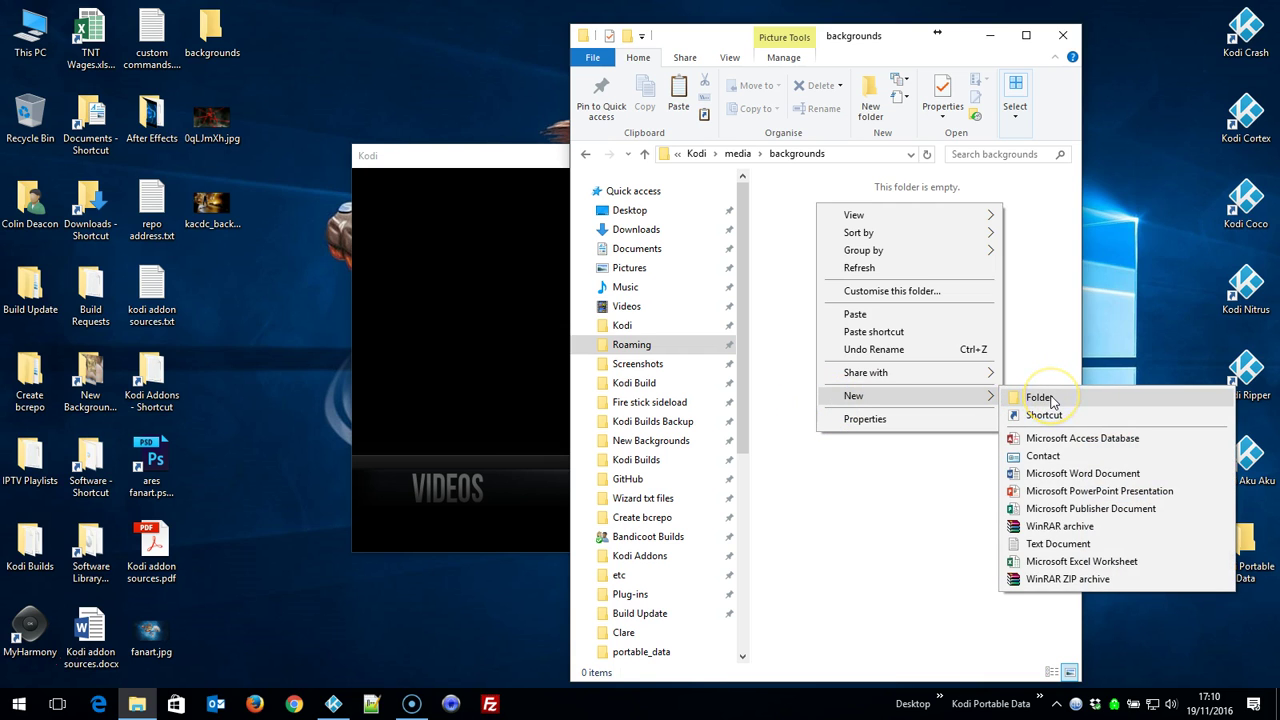
click(1052, 399)
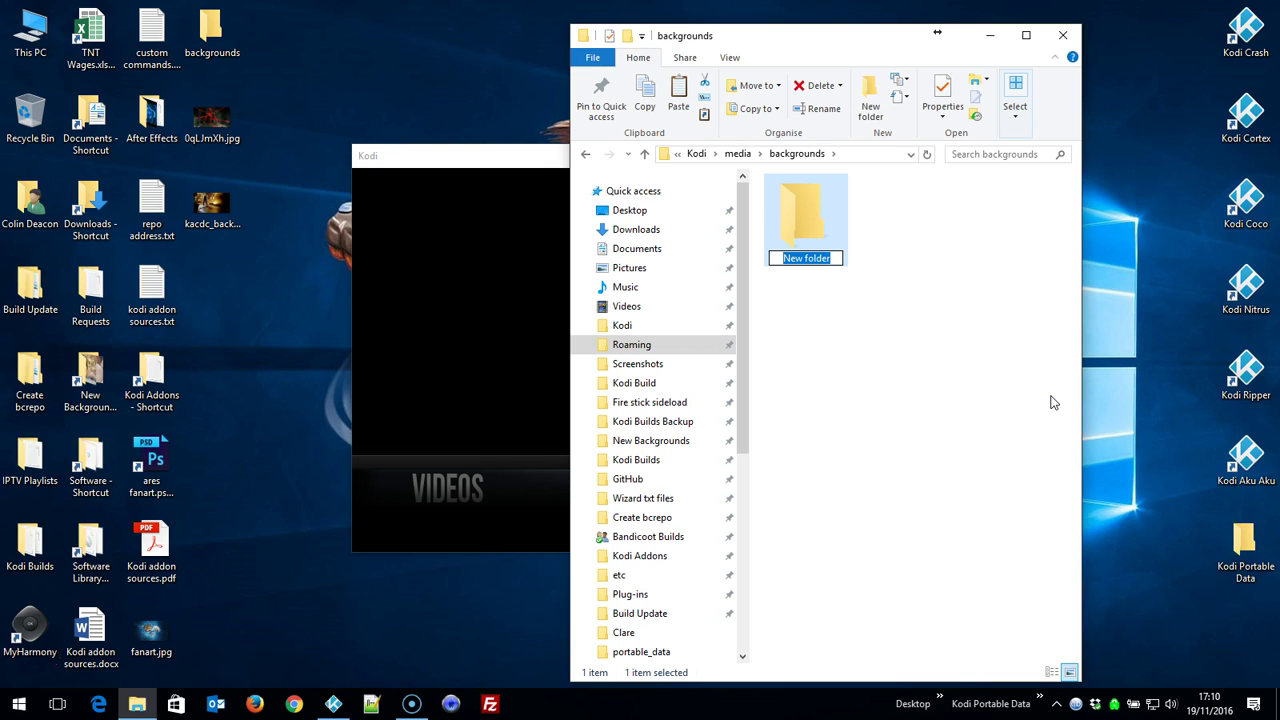
text(vid)
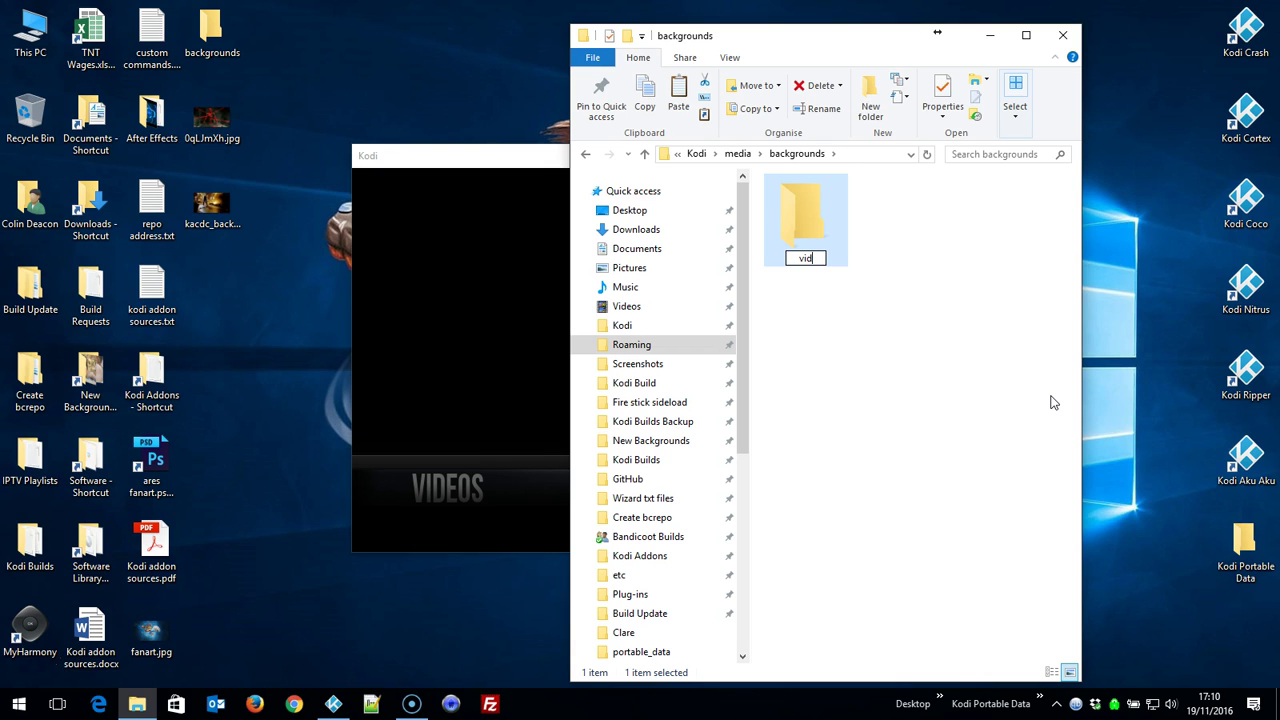
text(eos)
key(Return)
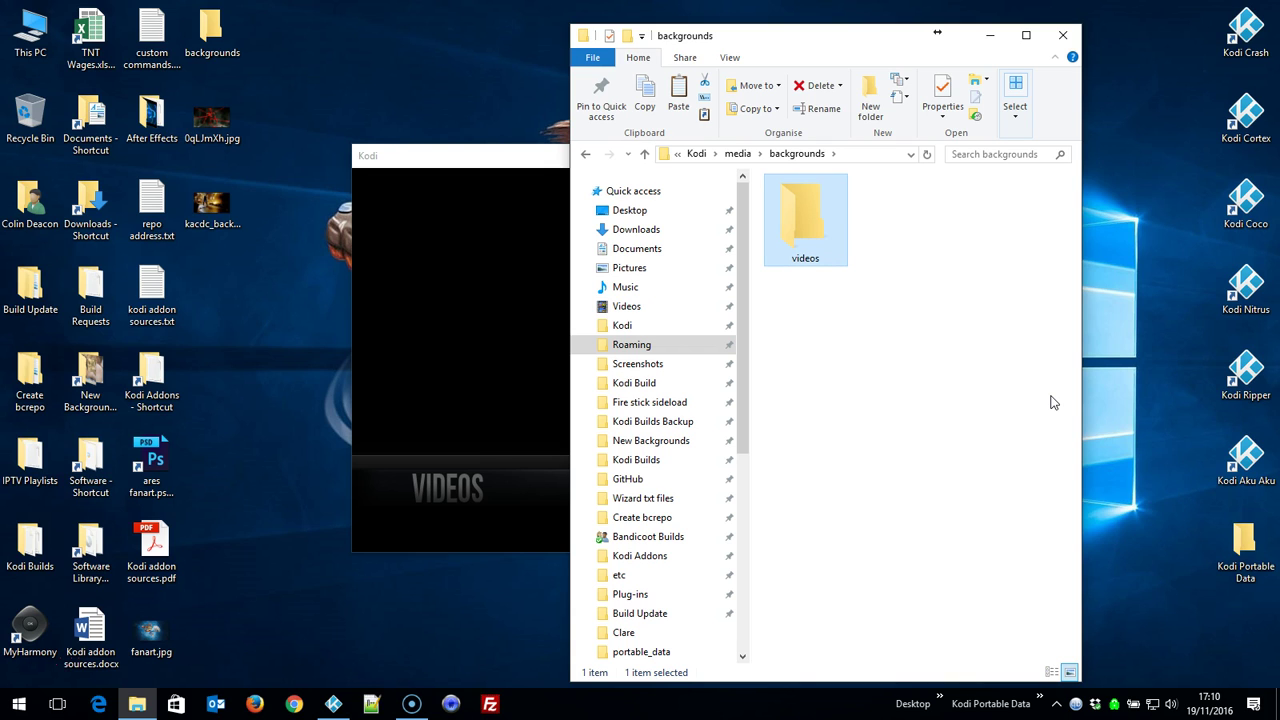
- Create a second folder there, correcting the typo to name it 'music'
right_click(1052, 402)
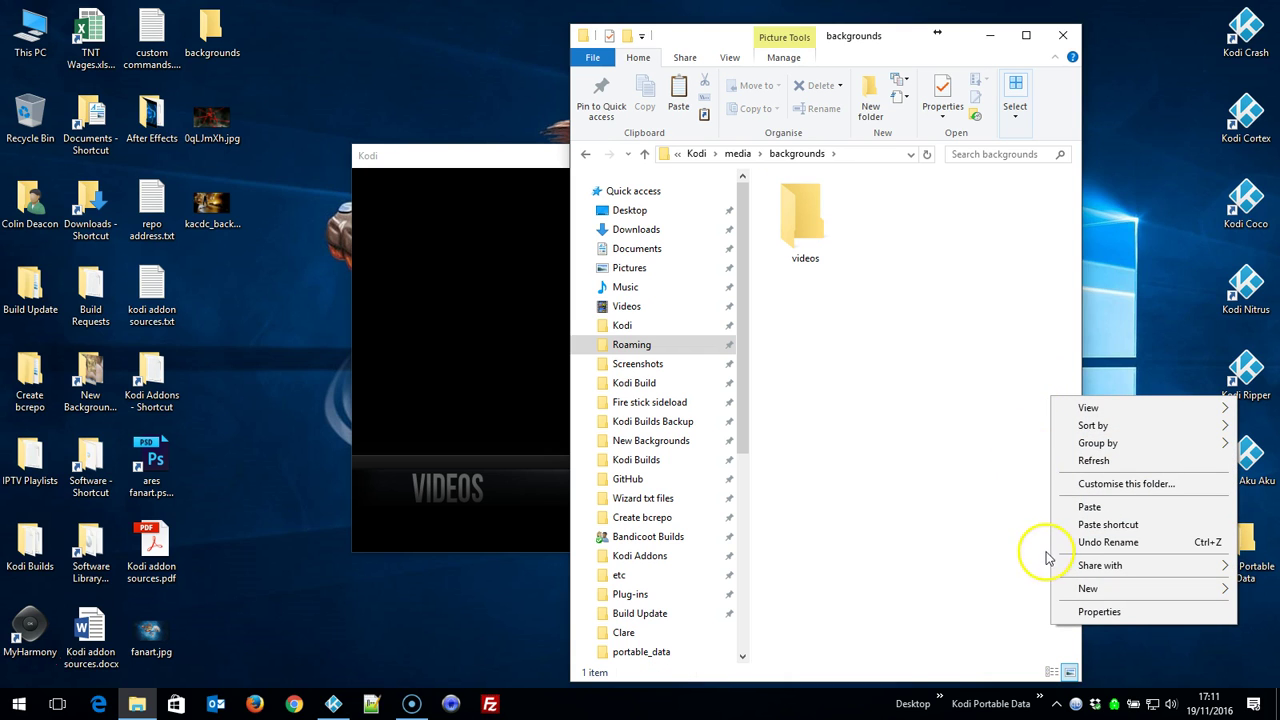
mouse_move(1058, 588)
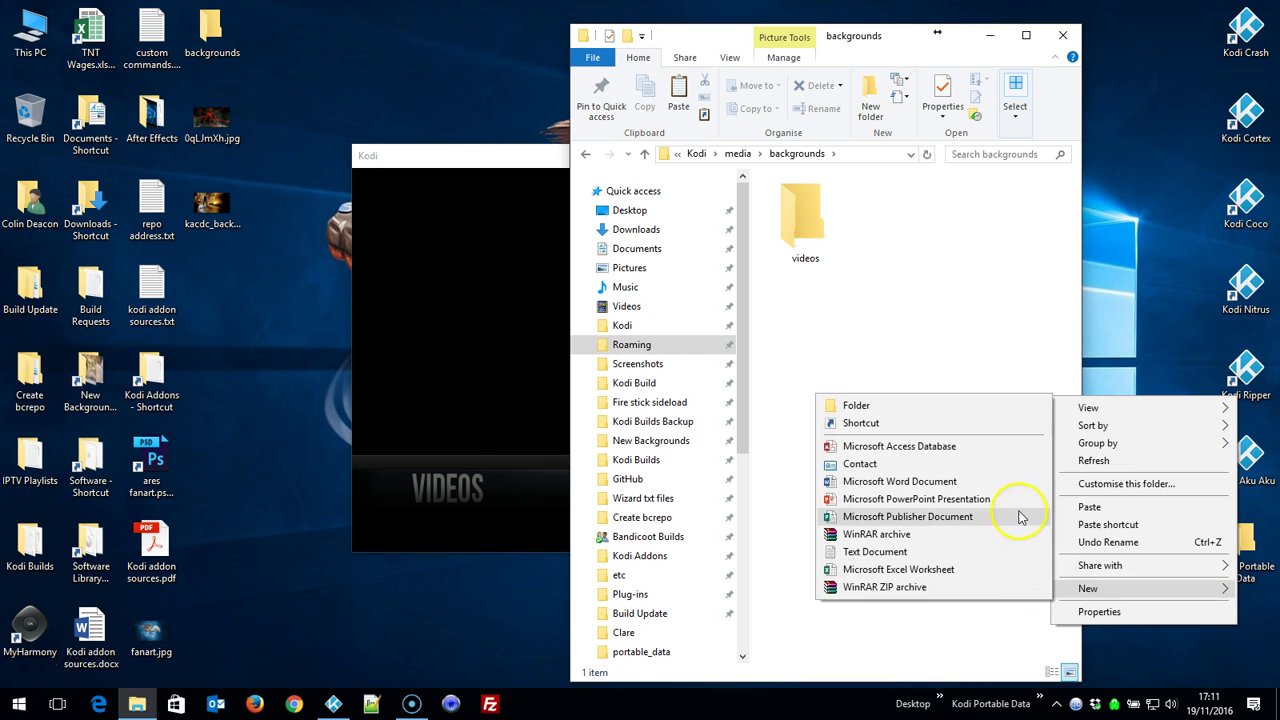
click(1008, 406)
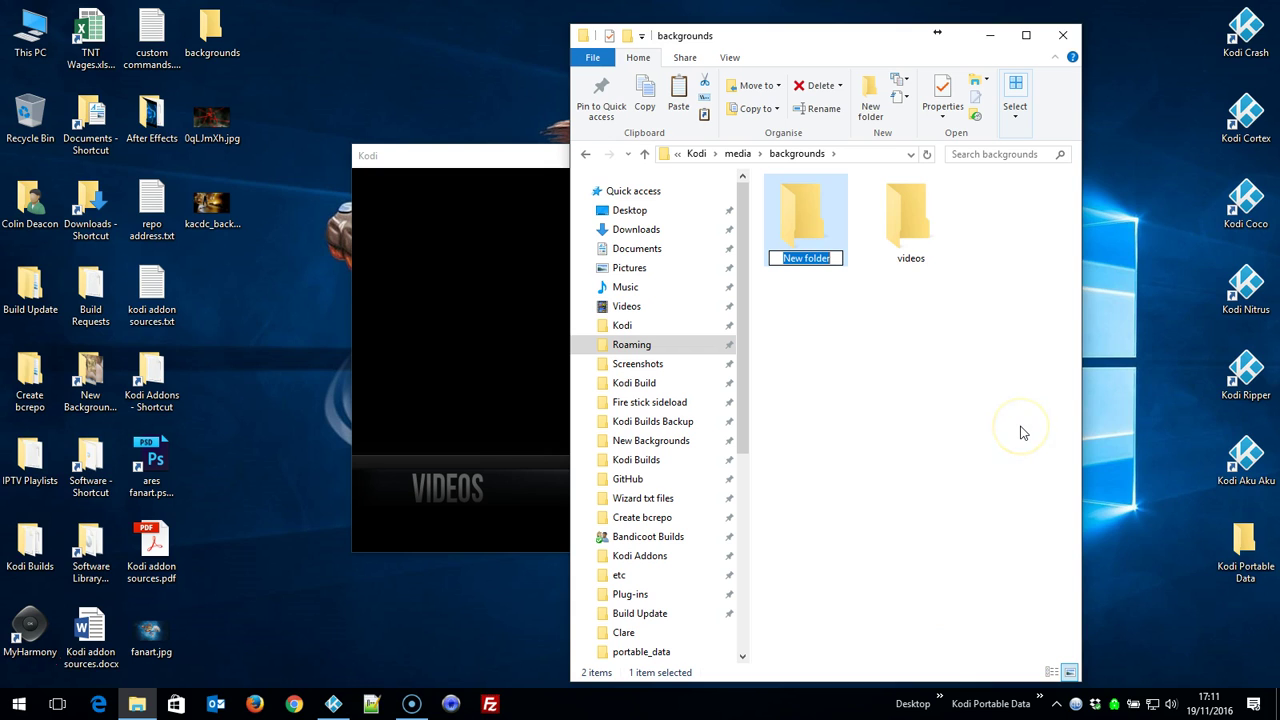
text(musui)
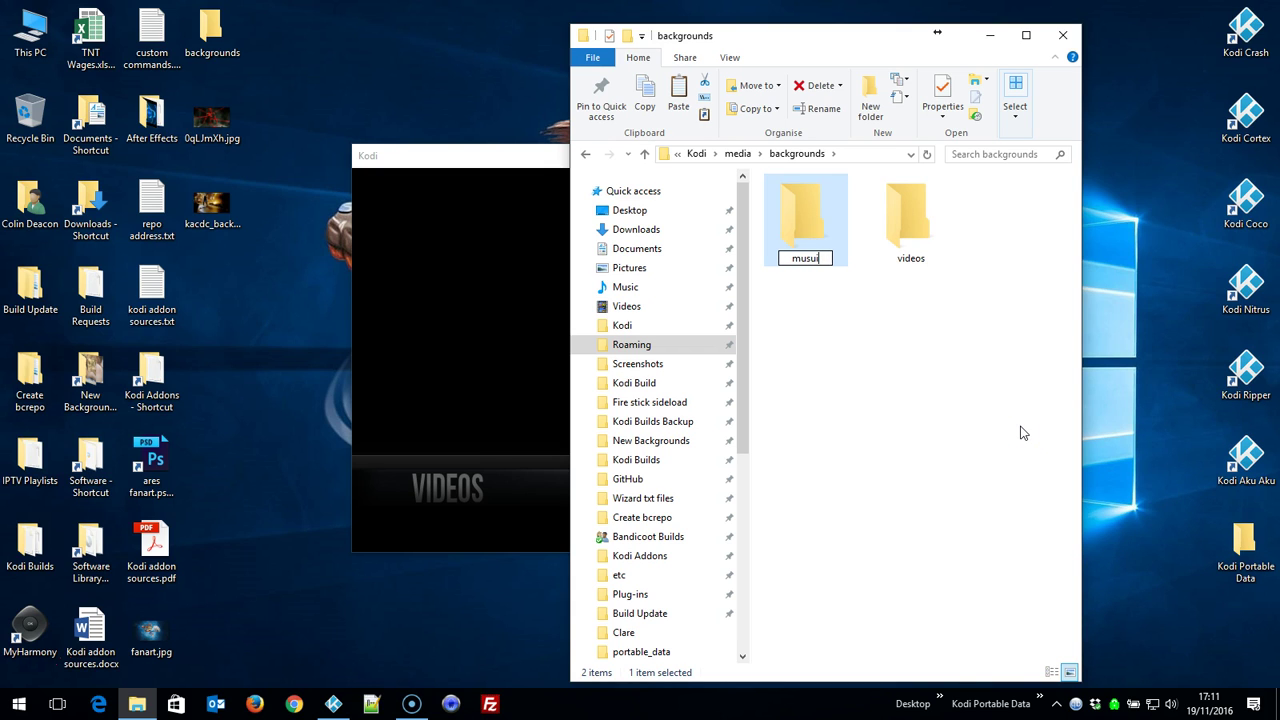
text(c)
key(BackSpace)
key(BackSpace)
key(BackSpace)
text(ic)
key(Return)
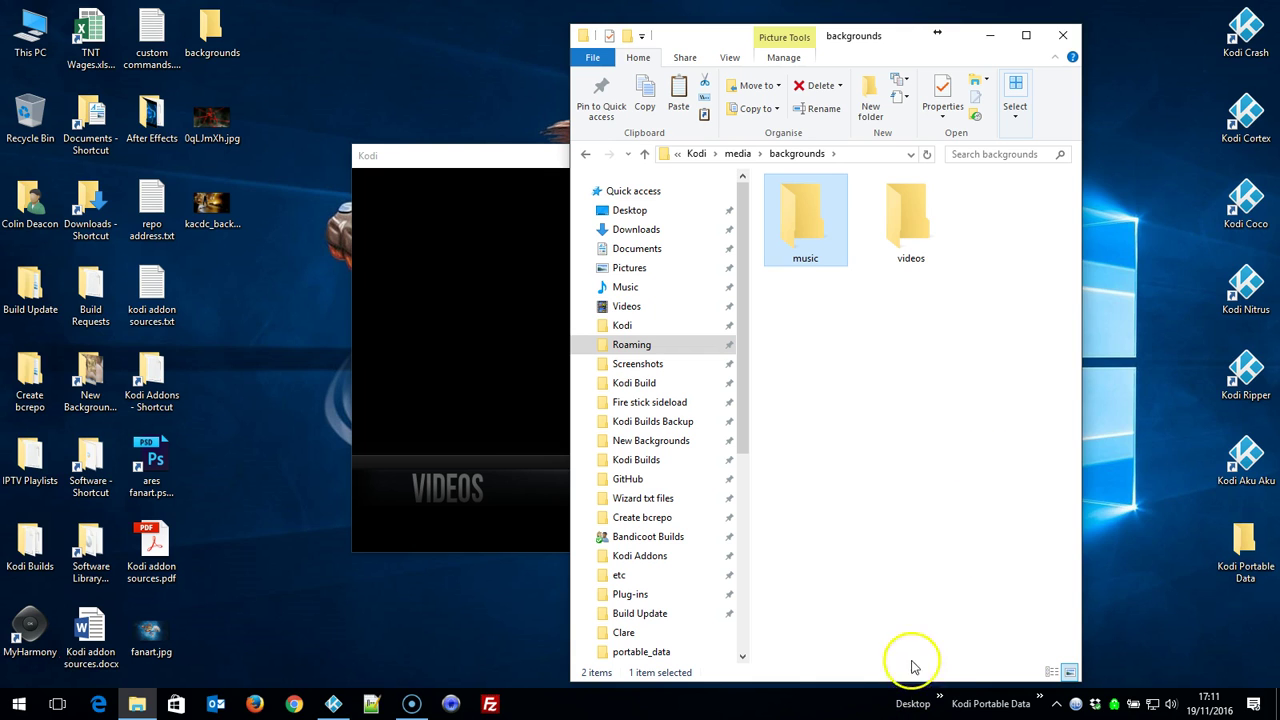
- Preview kacdc_background_9.jpg, drag it from the desktop into music, then return to backgrounds
double_click(806, 206)
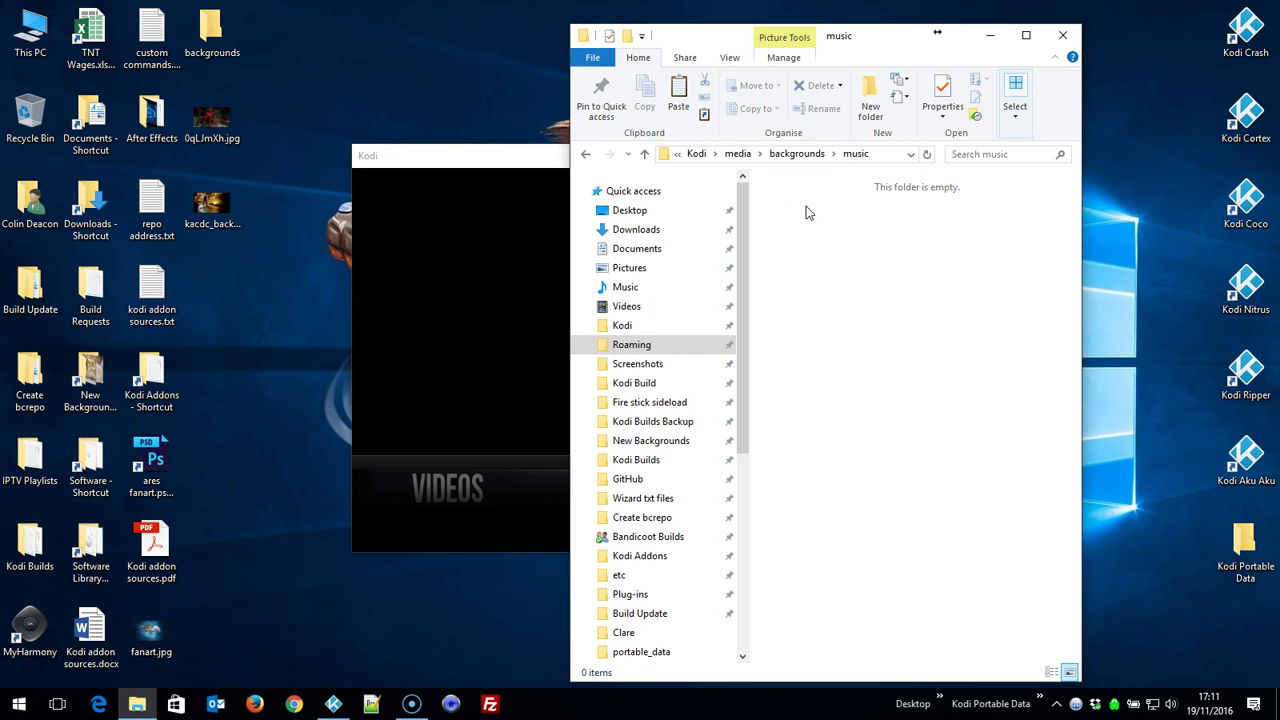
click(226, 200)
double_click(226, 200)
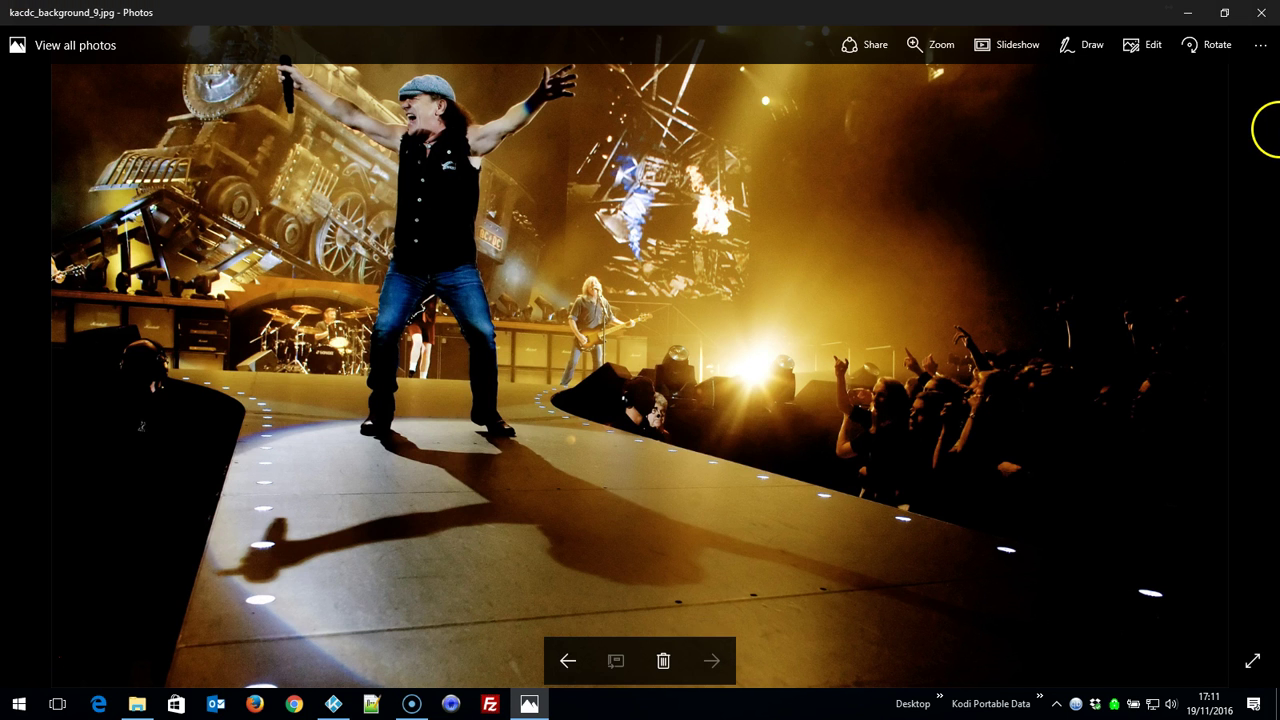
click(1261, 12)
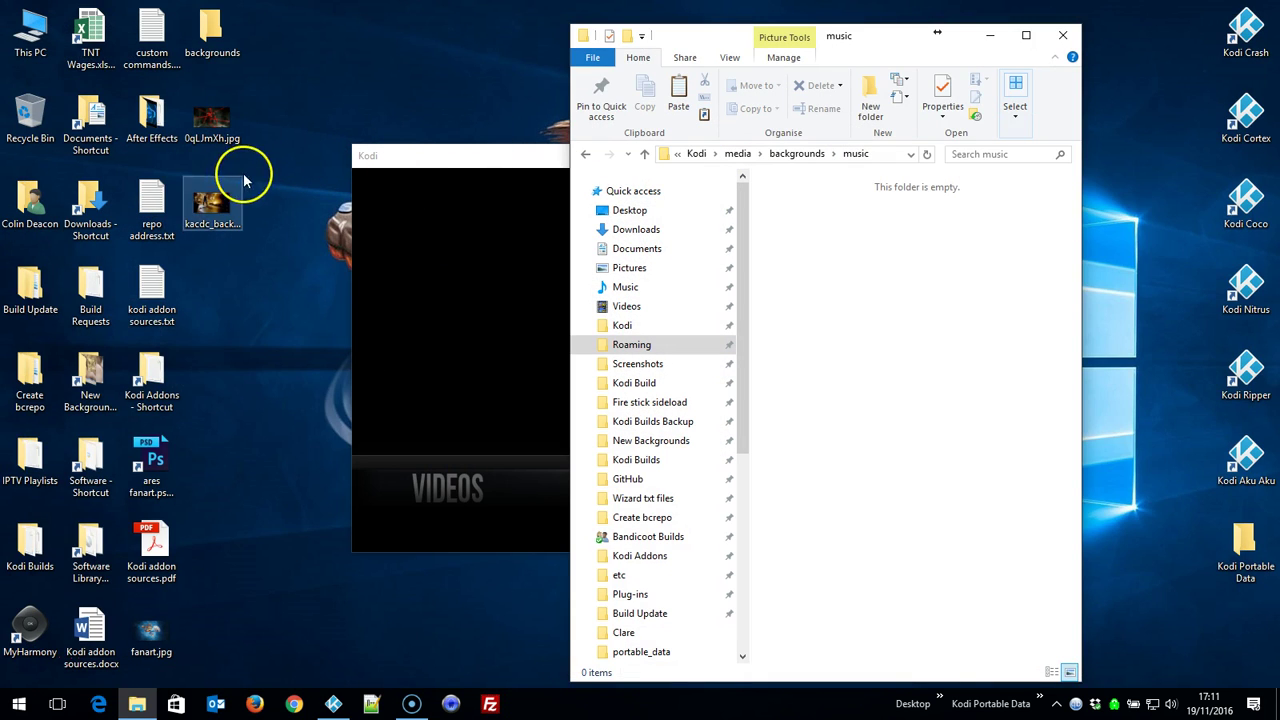
mouse_move(207, 199)
mouse_down()
mouse_move(829, 279)
mouse_move(820, 296)
mouse_up()
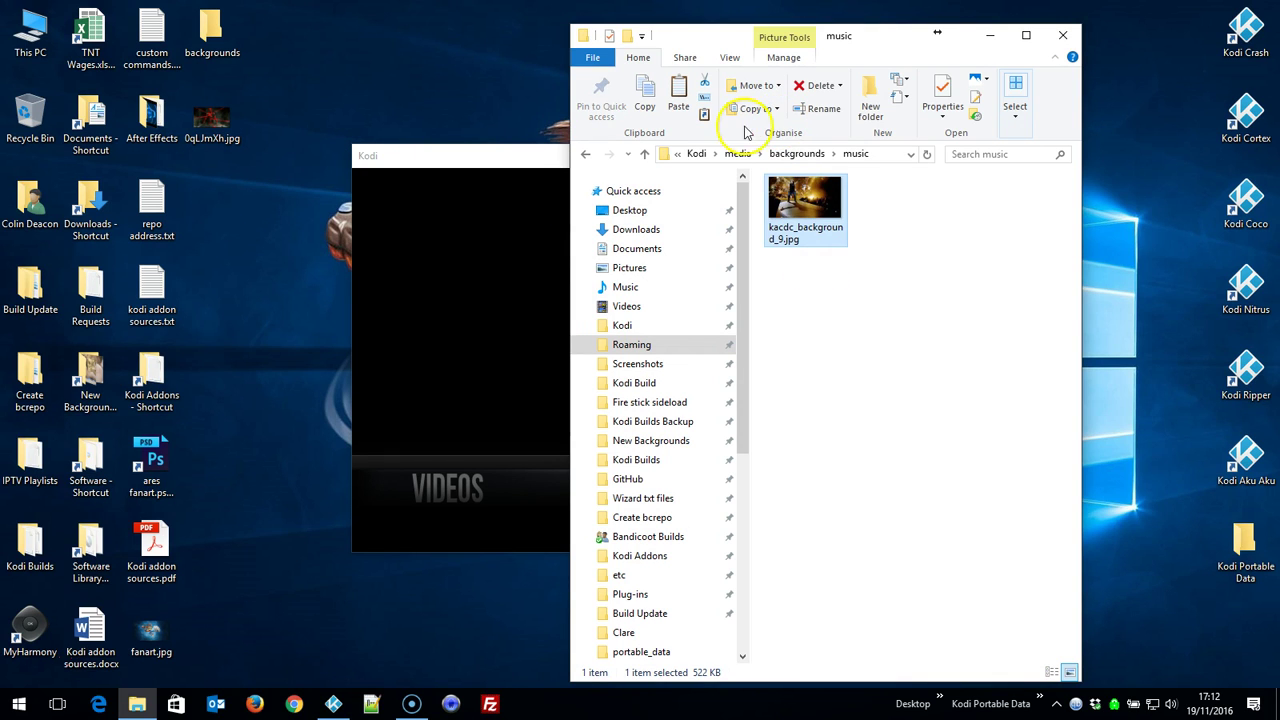
click(643, 158)
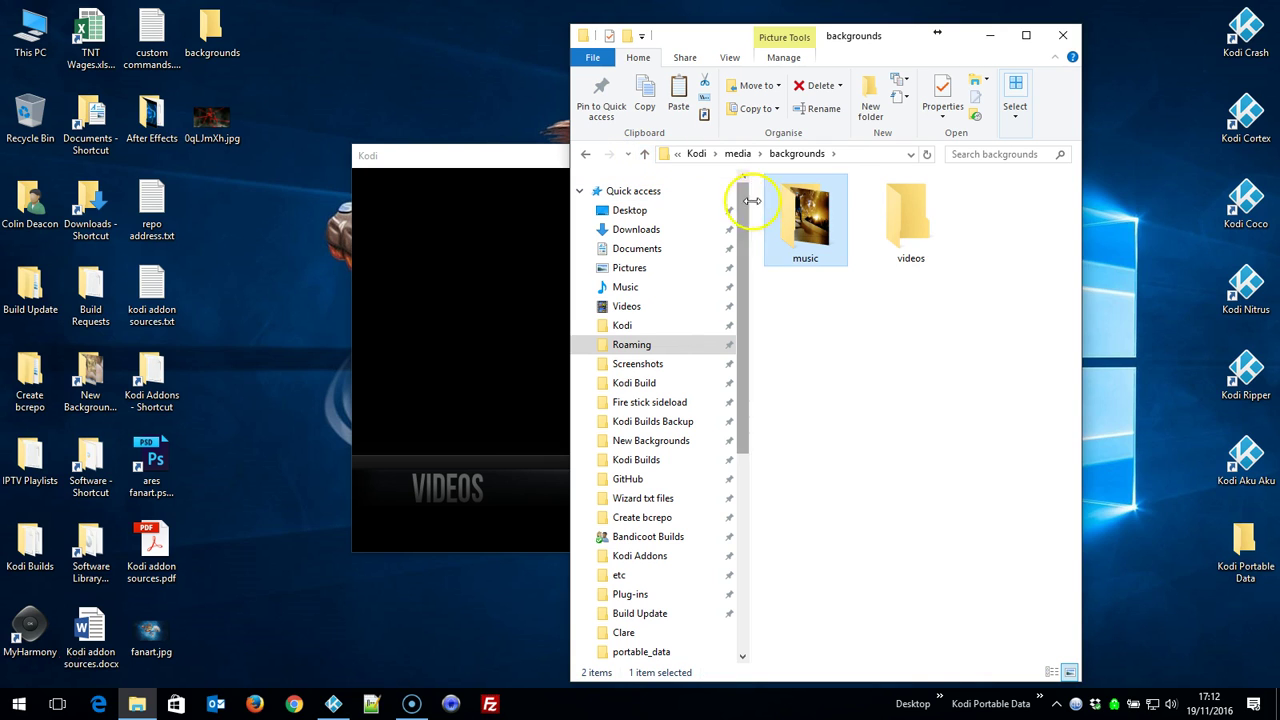
- Drag 0qLJmXh.jpg from the desktop into the videos folder, then close File Explorer
click(913, 237)
double_click(913, 237)
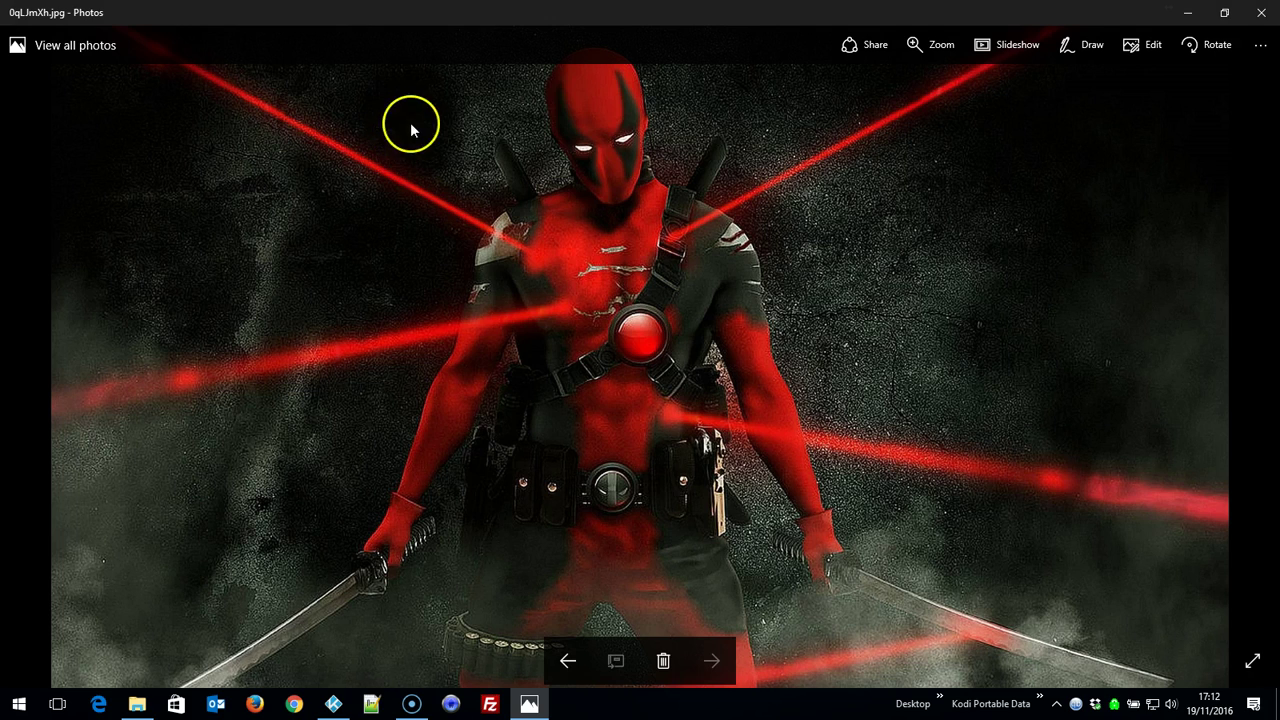
click(1261, 12)
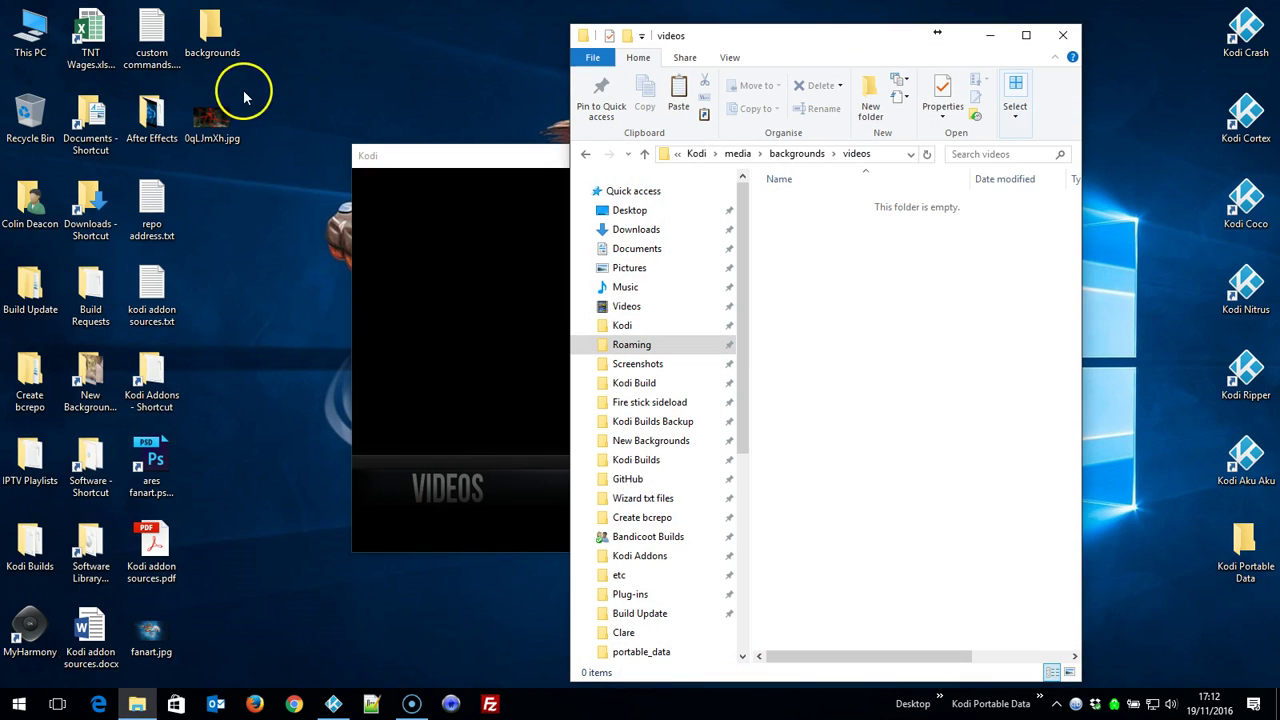
mouse_move(213, 110)
mouse_down()
mouse_move(423, 157)
mouse_move(837, 383)
mouse_move(845, 300)
mouse_up()
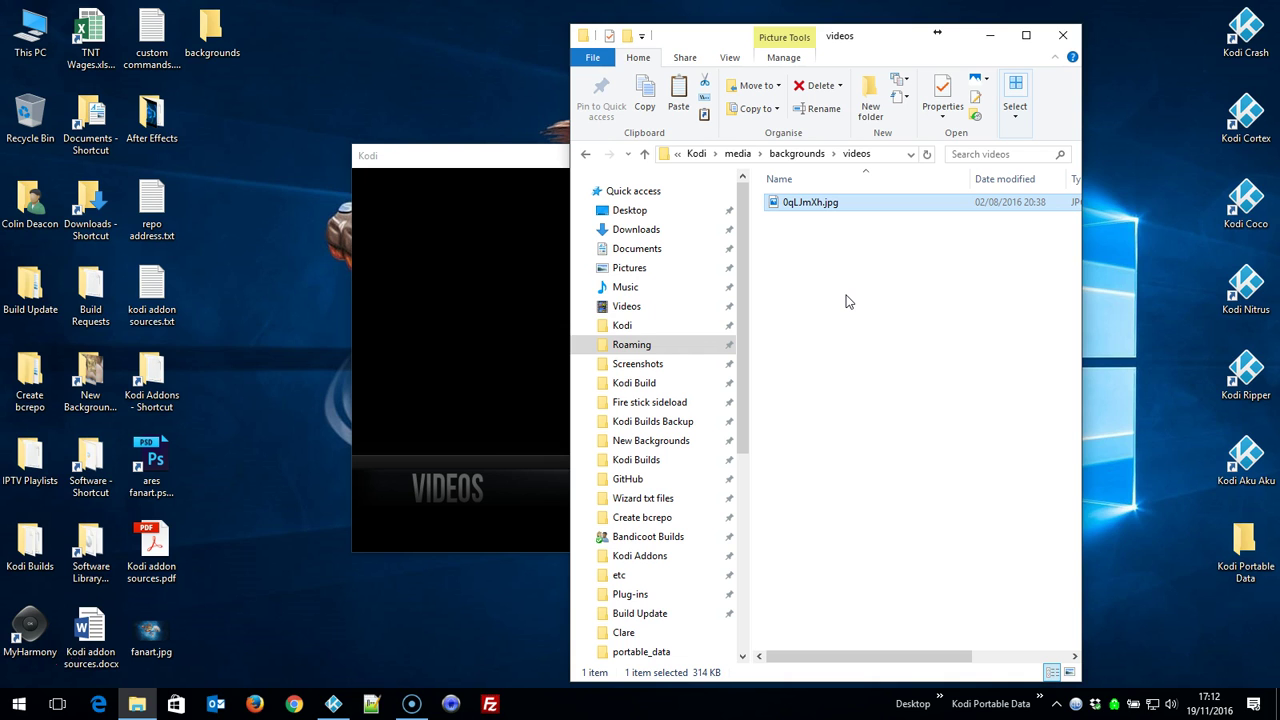
click(1078, 43)
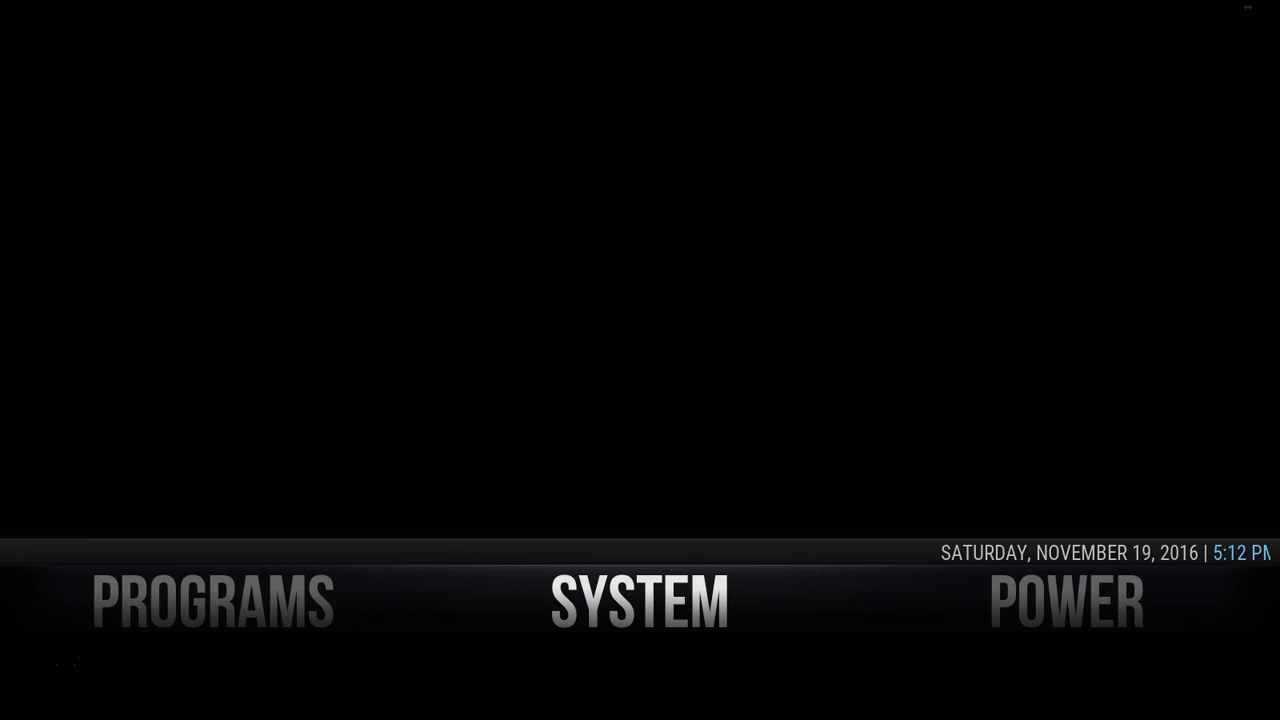
- Go to System > Skin Settings and highlight 'Setup the Aeon Nox main menu' under Home window
key(Down)
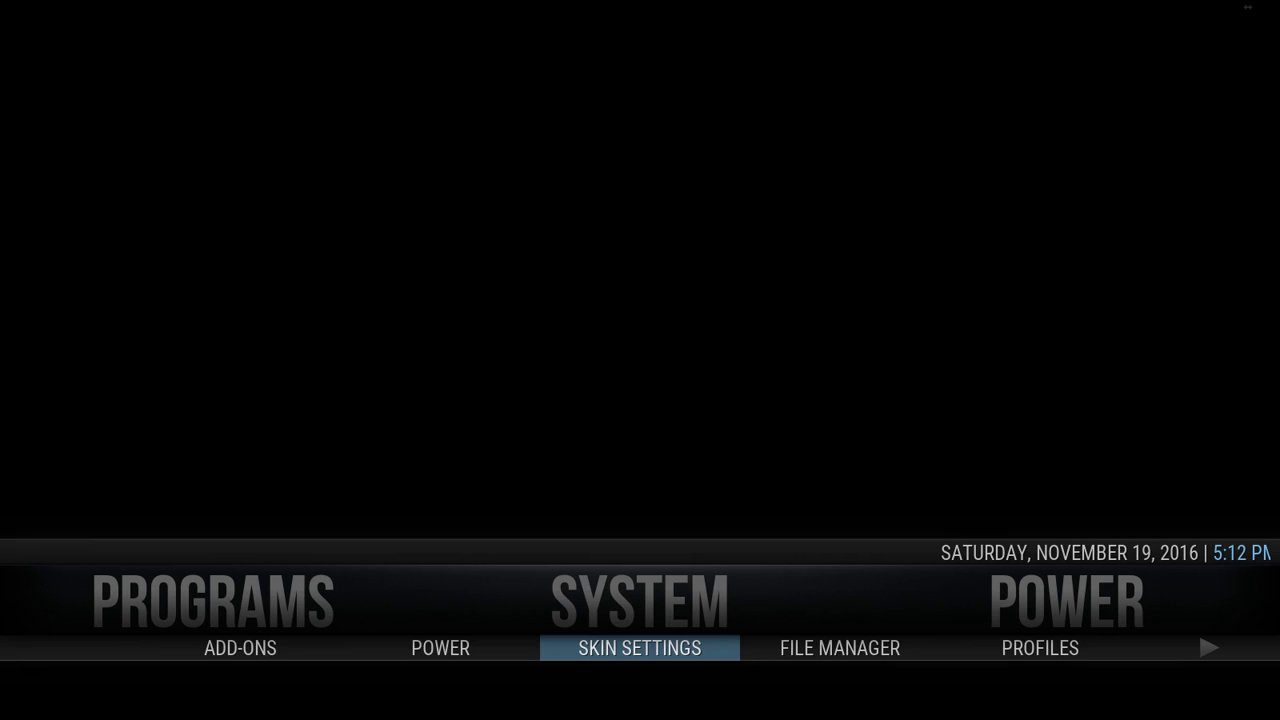
key(Up)
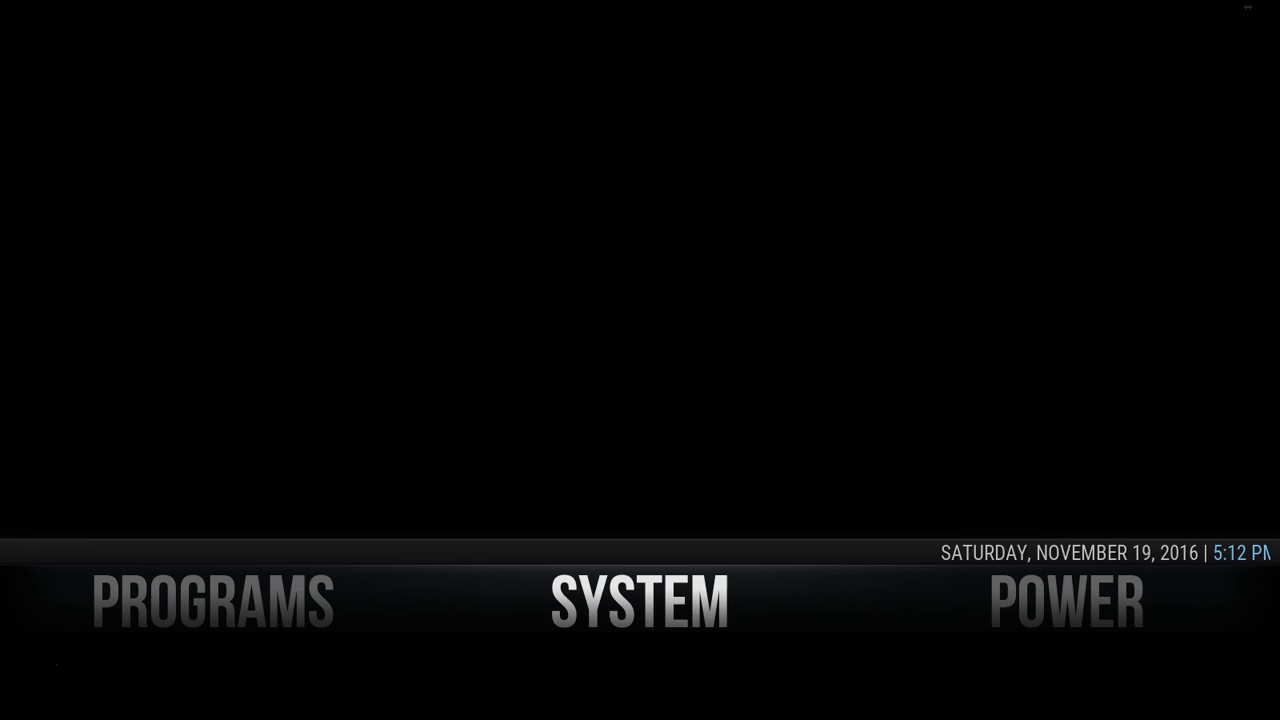
key(Down)
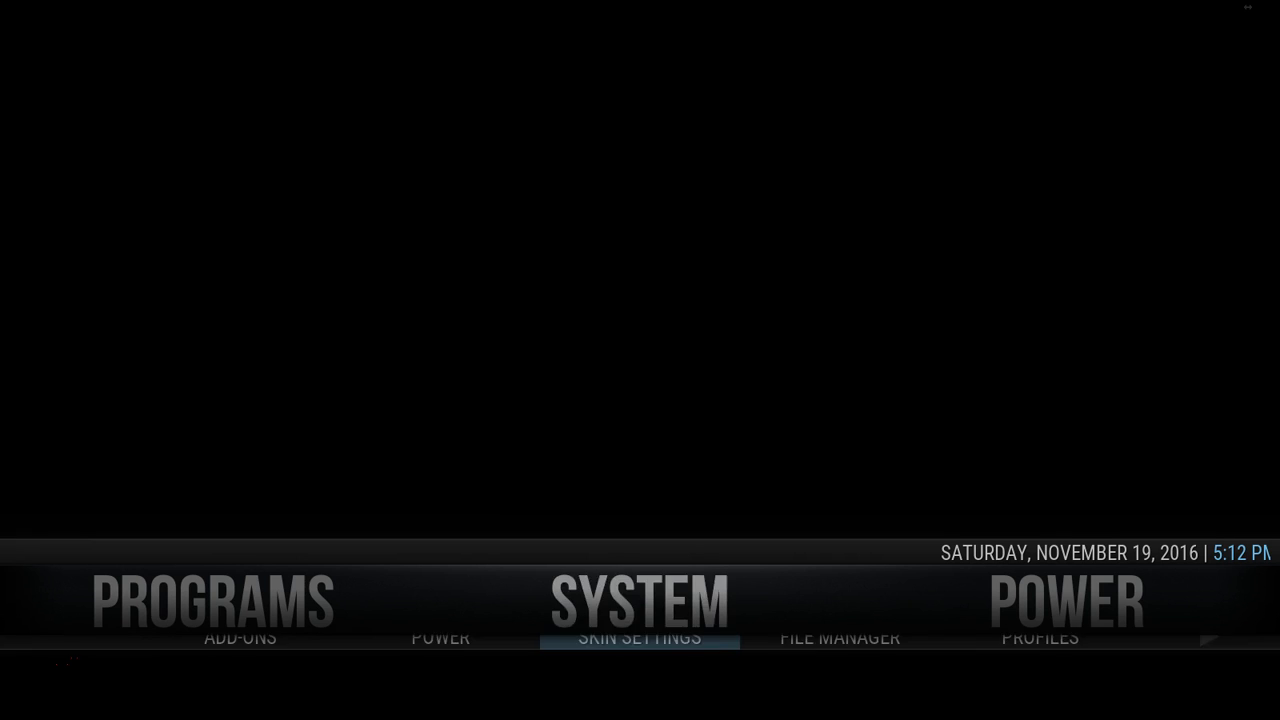
key(Return)
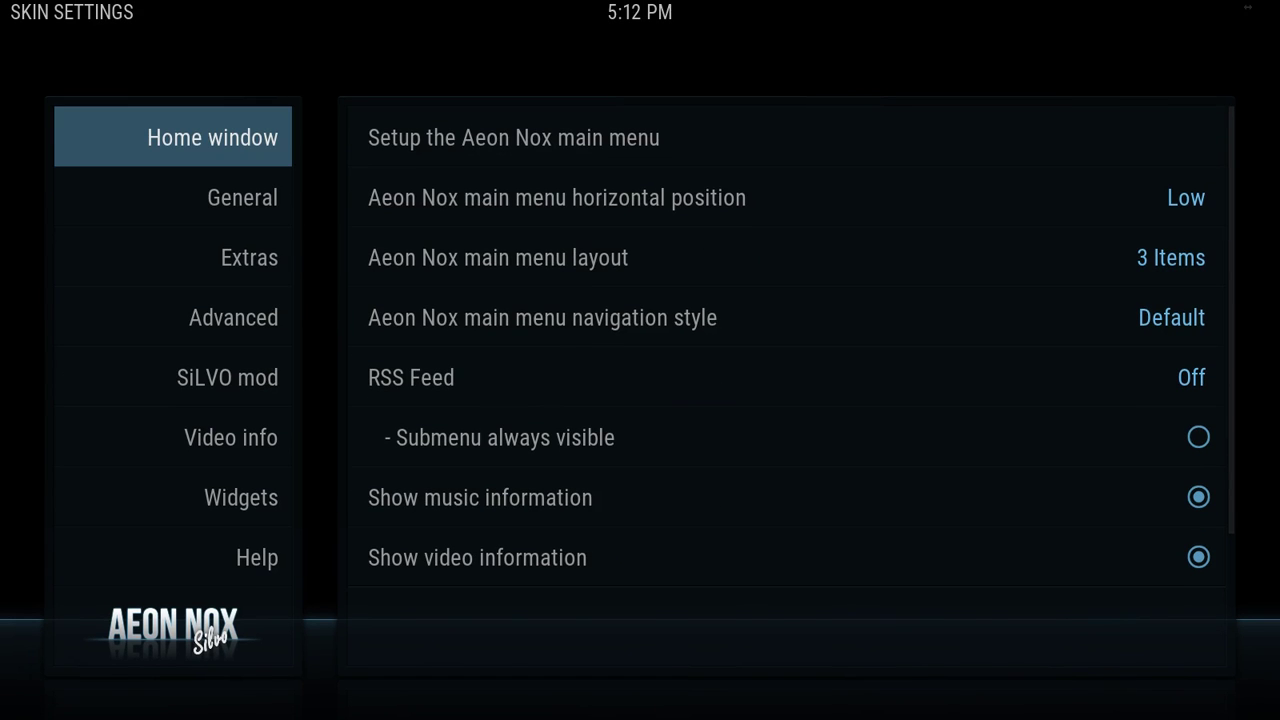
key(Right)
key(Up)
key(Up)
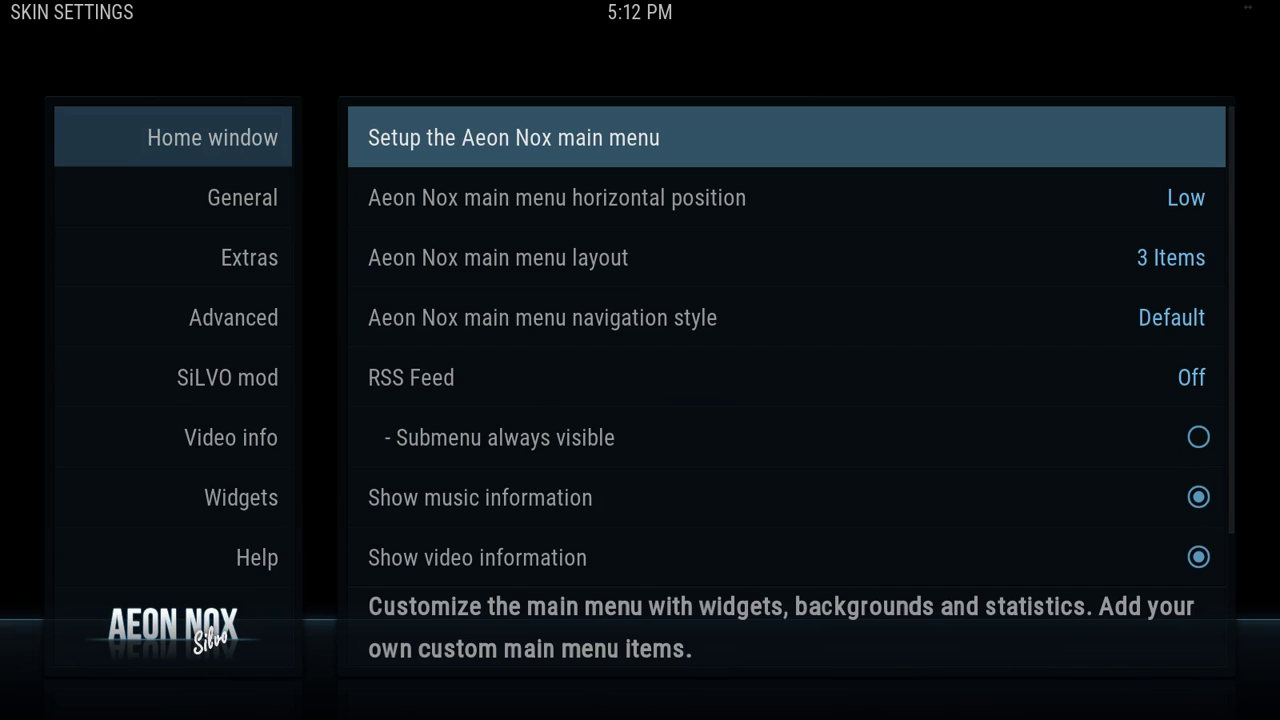
- In the main menu setup, choose a Single image background for the MUSIC item
key(Return)
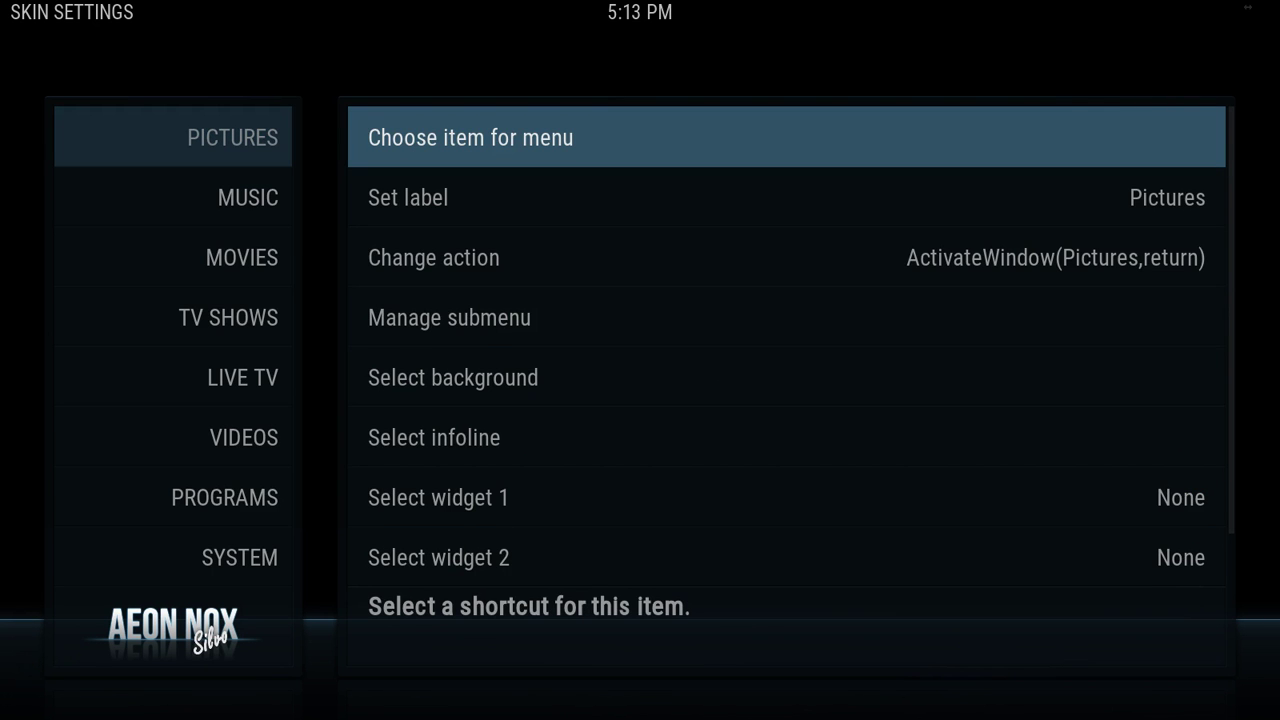
key(Left)
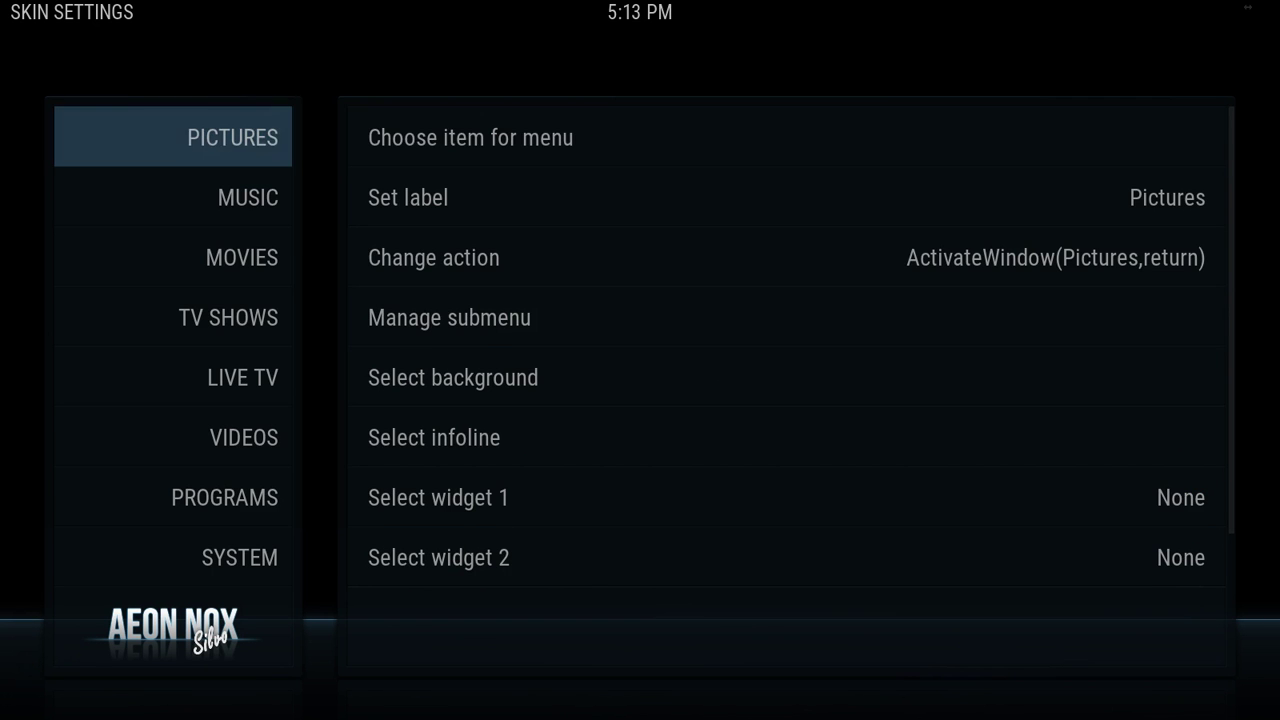
key(Down)
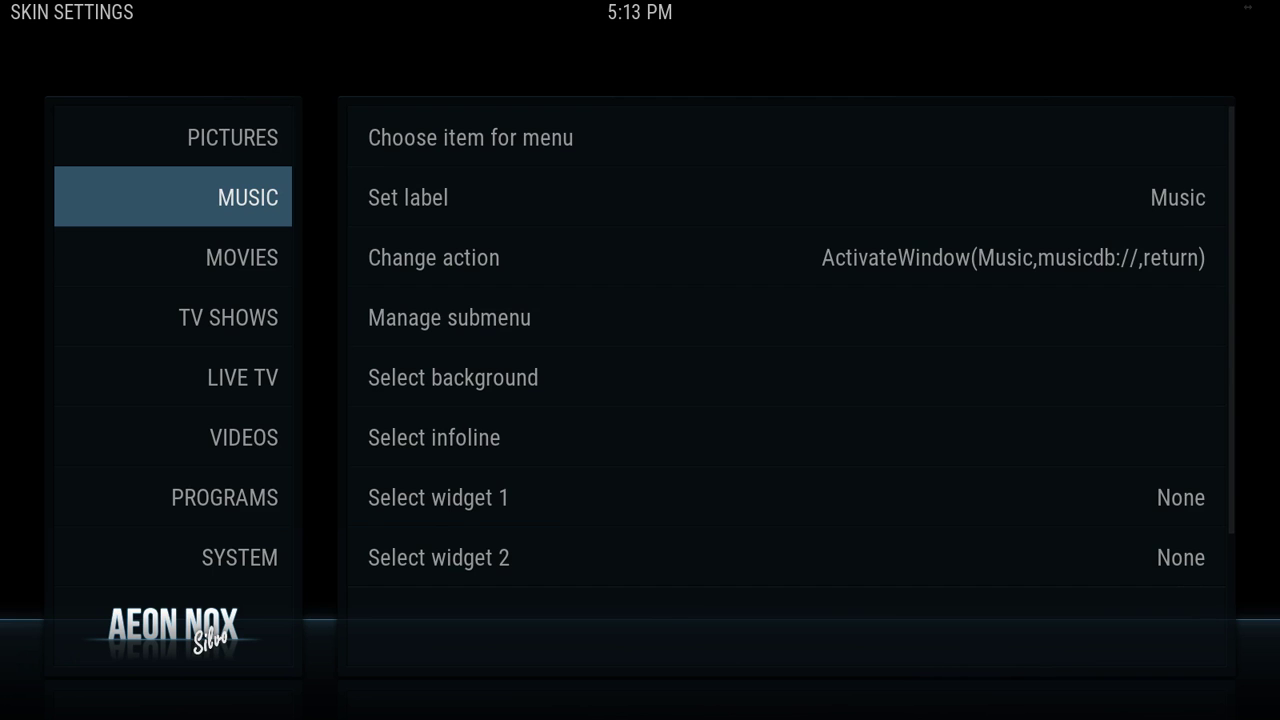
key(Right)
key(Down)
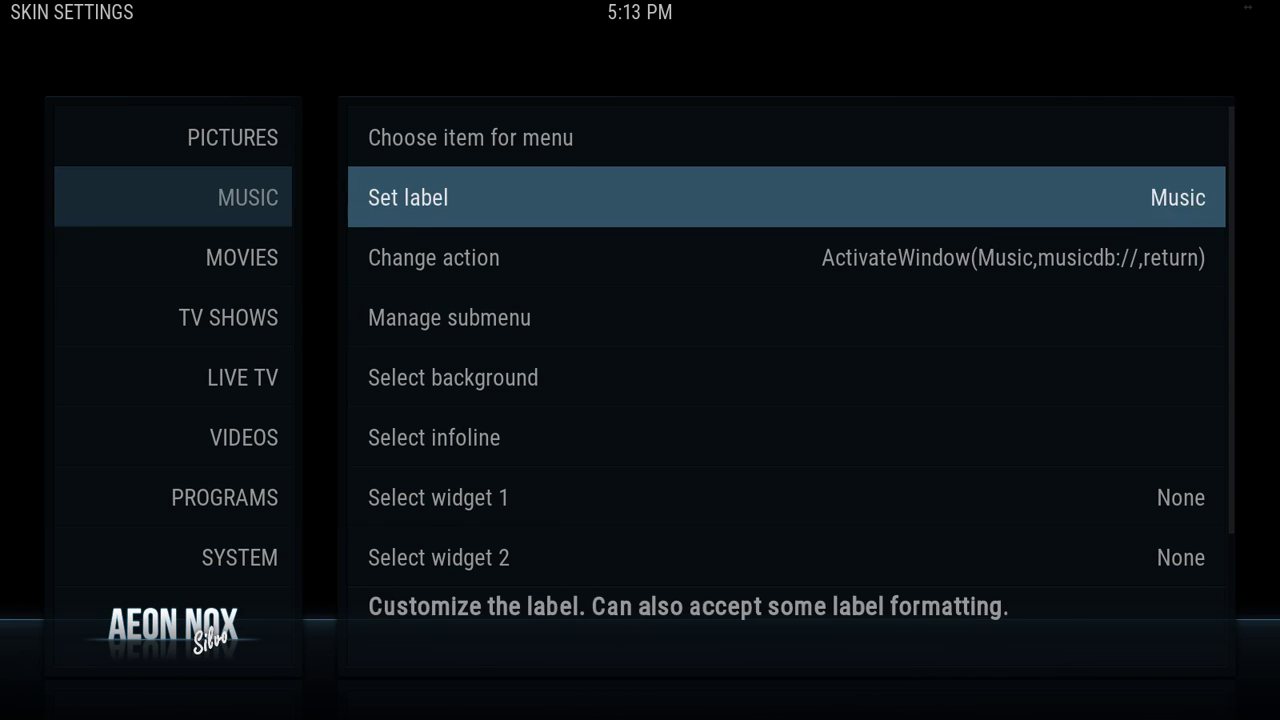
key(Down)
key(Down)
key(Down)
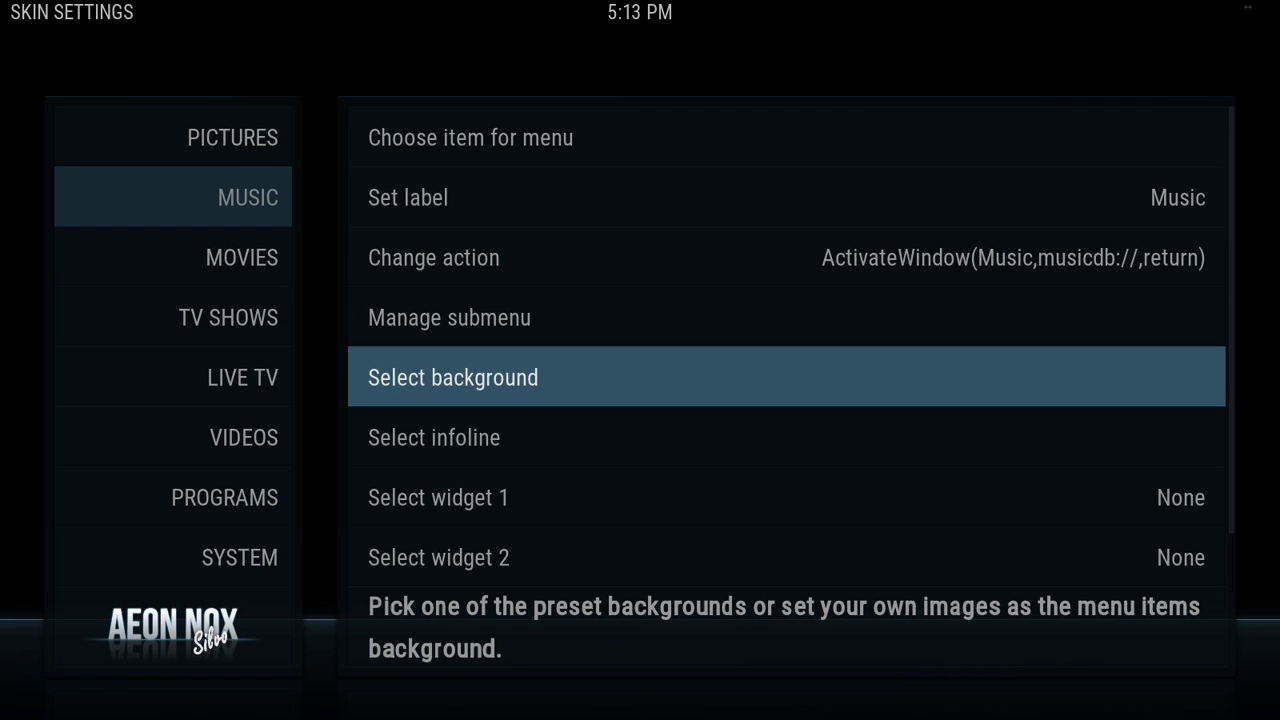
key(Return)
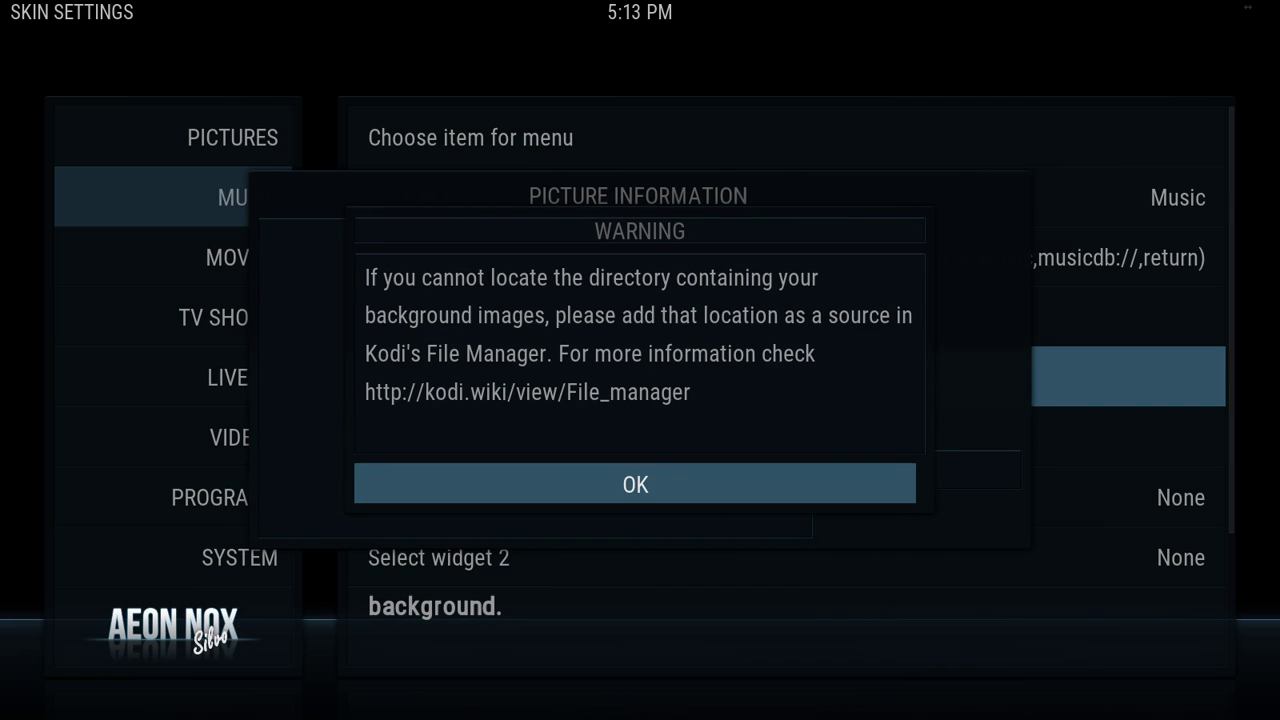
key(Return)
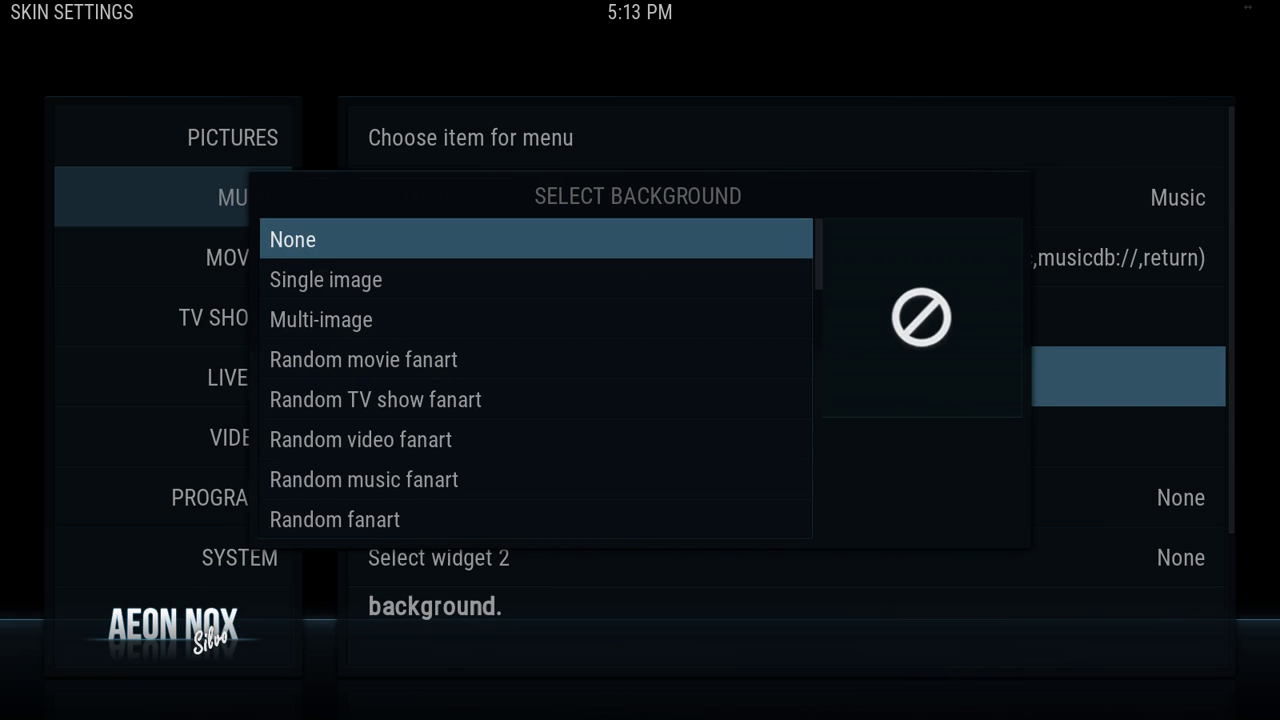
key(Down)
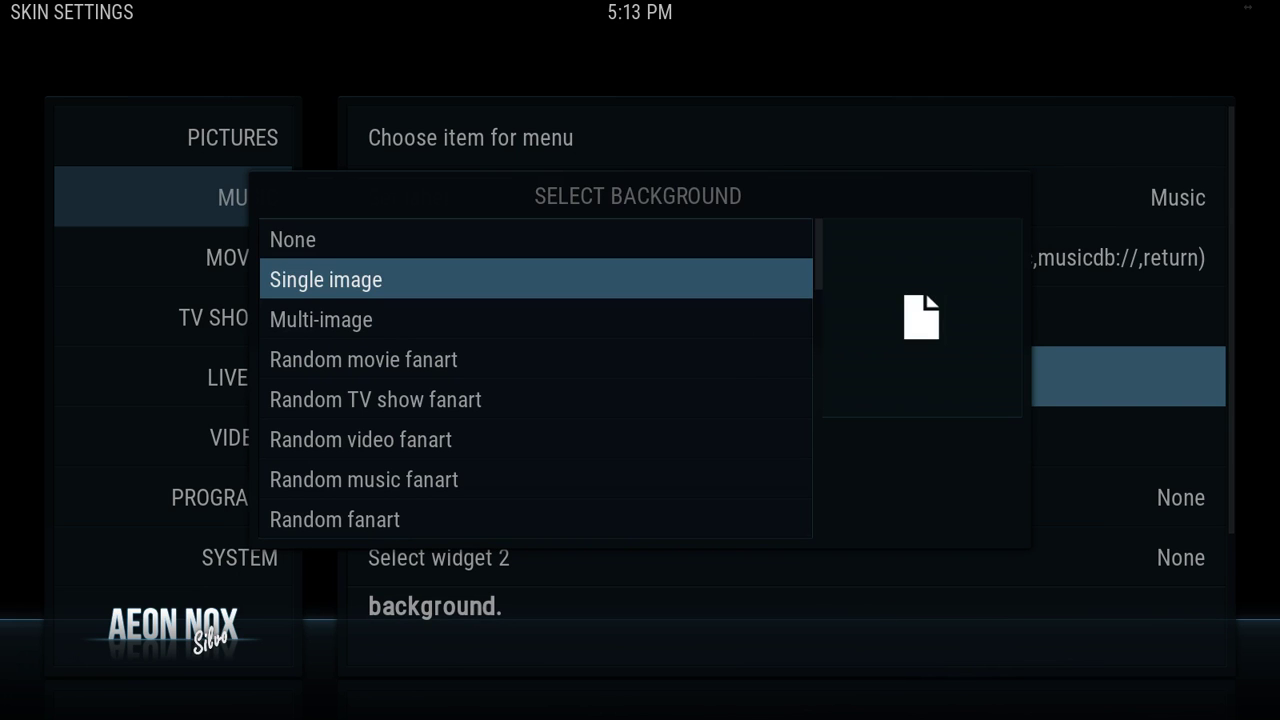
key(Return)
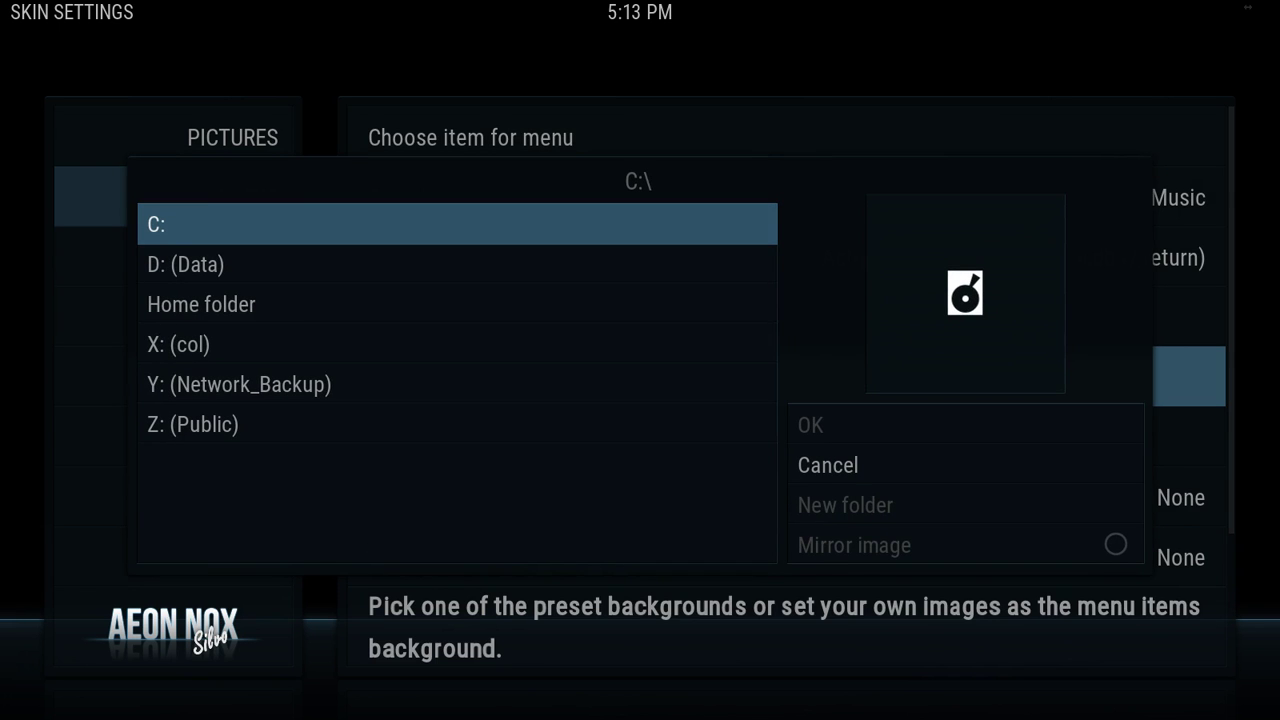
- Browse Home folder > media > backgrounds > music and select kacdc_background_9.jpg
key(Down)
key(Down)
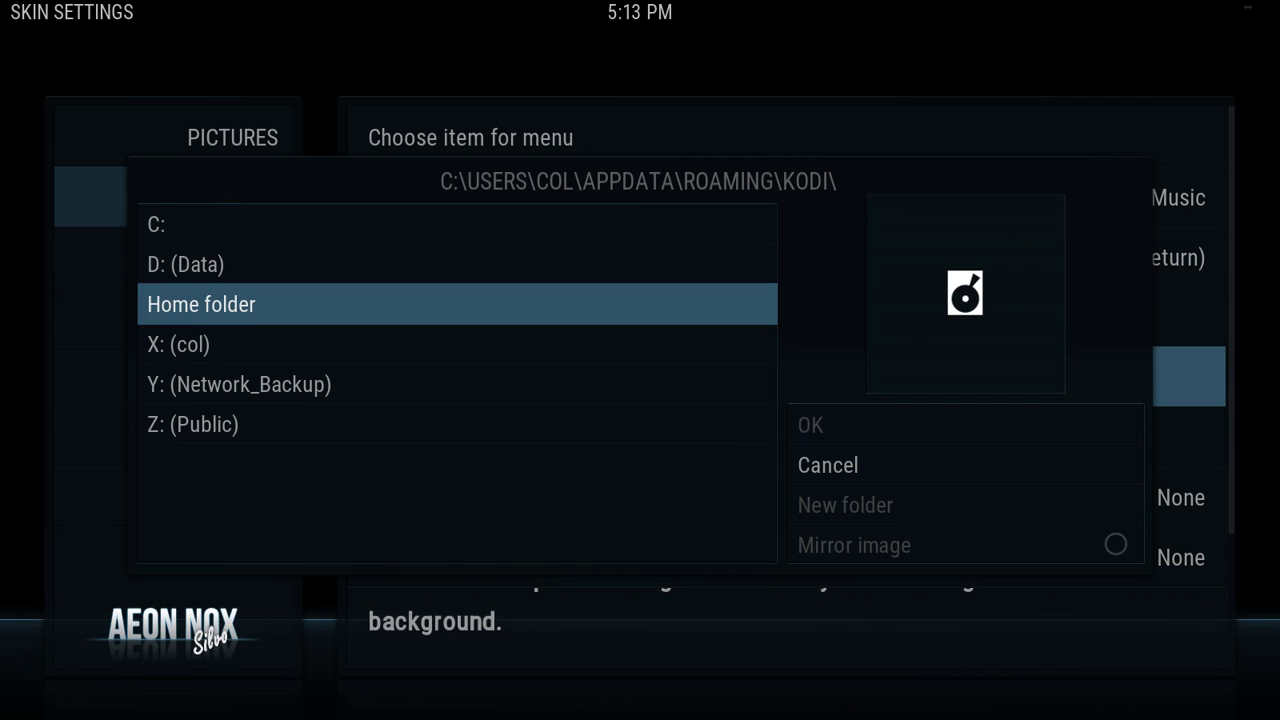
key(Return)
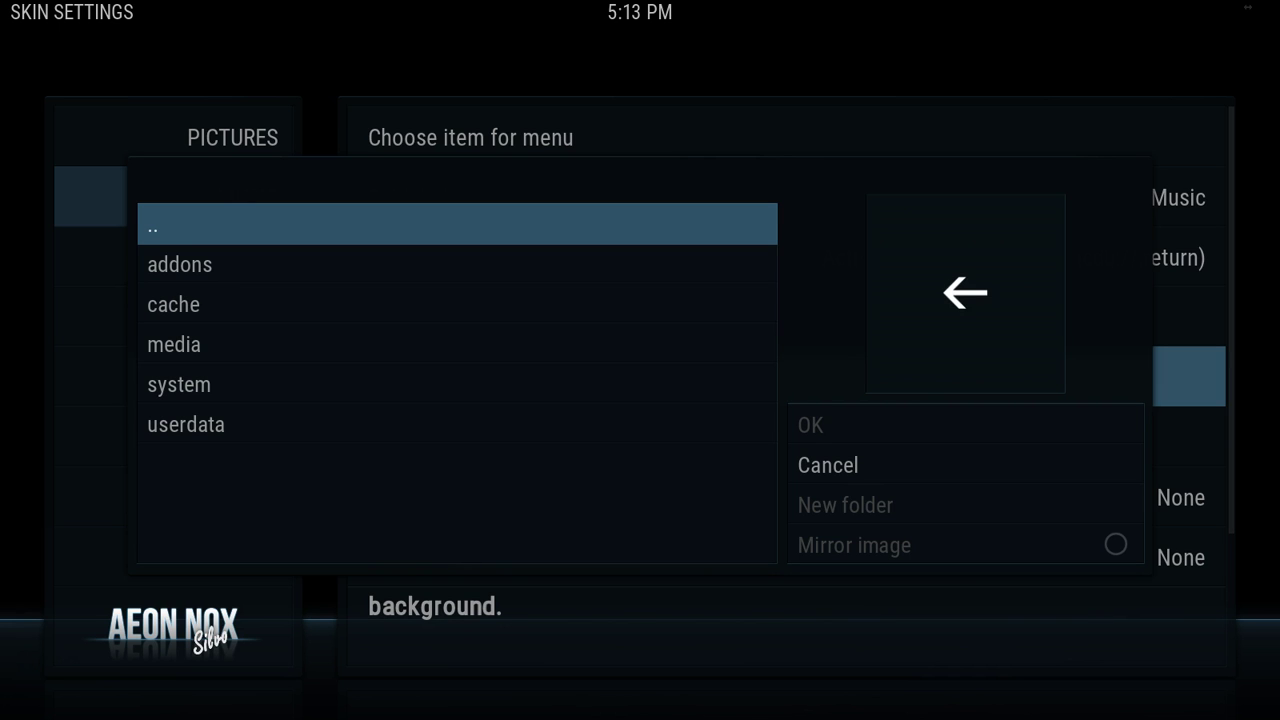
key(Down)
key(Down)
key(Down)
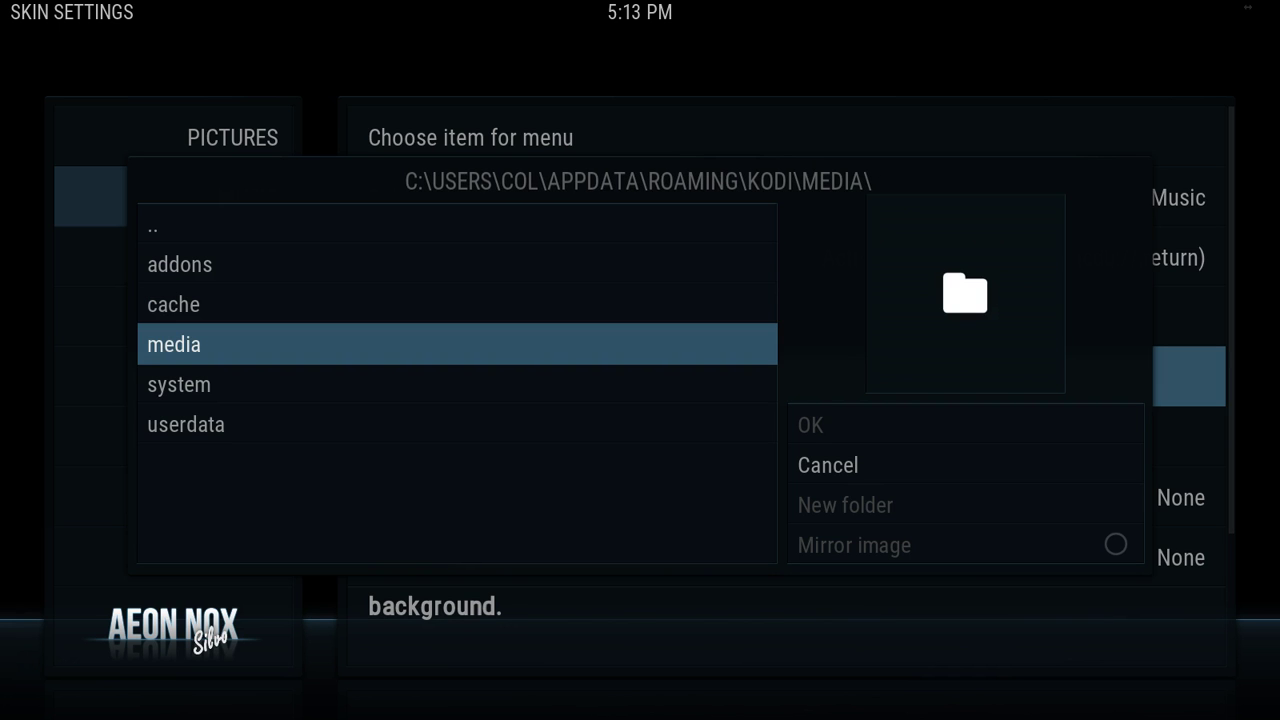
key(Return)
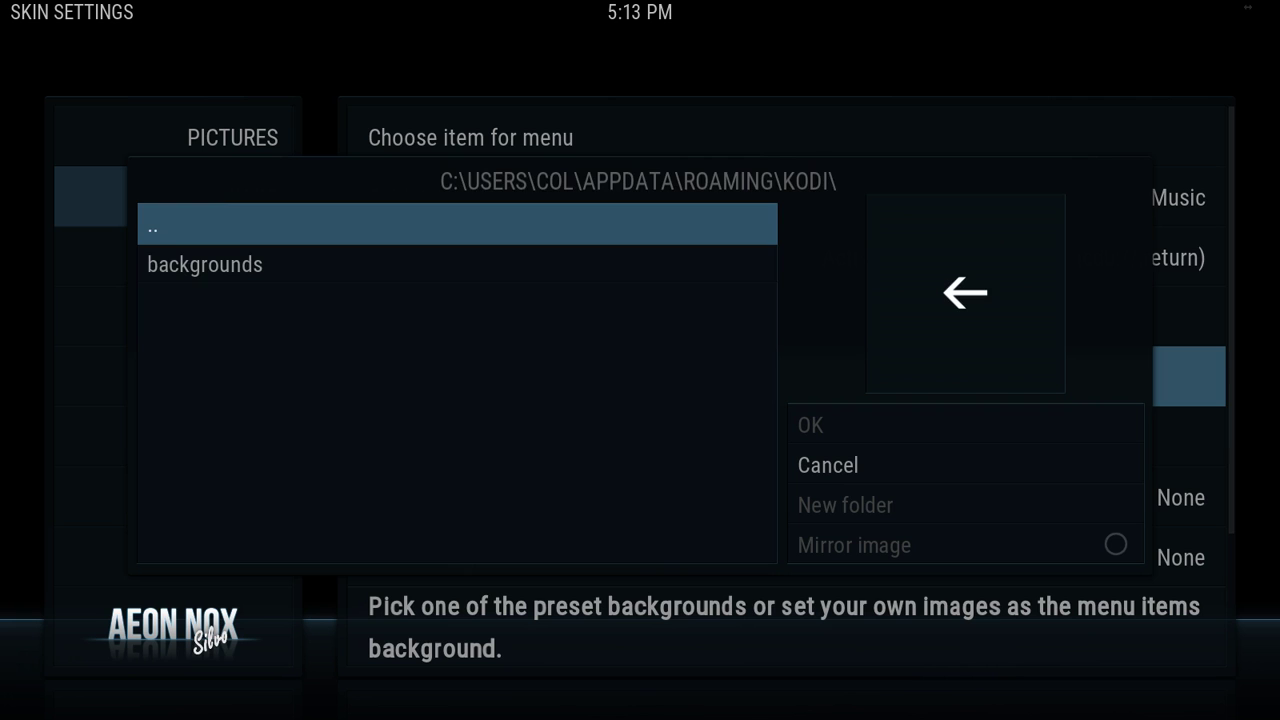
key(Down)
key(Return)
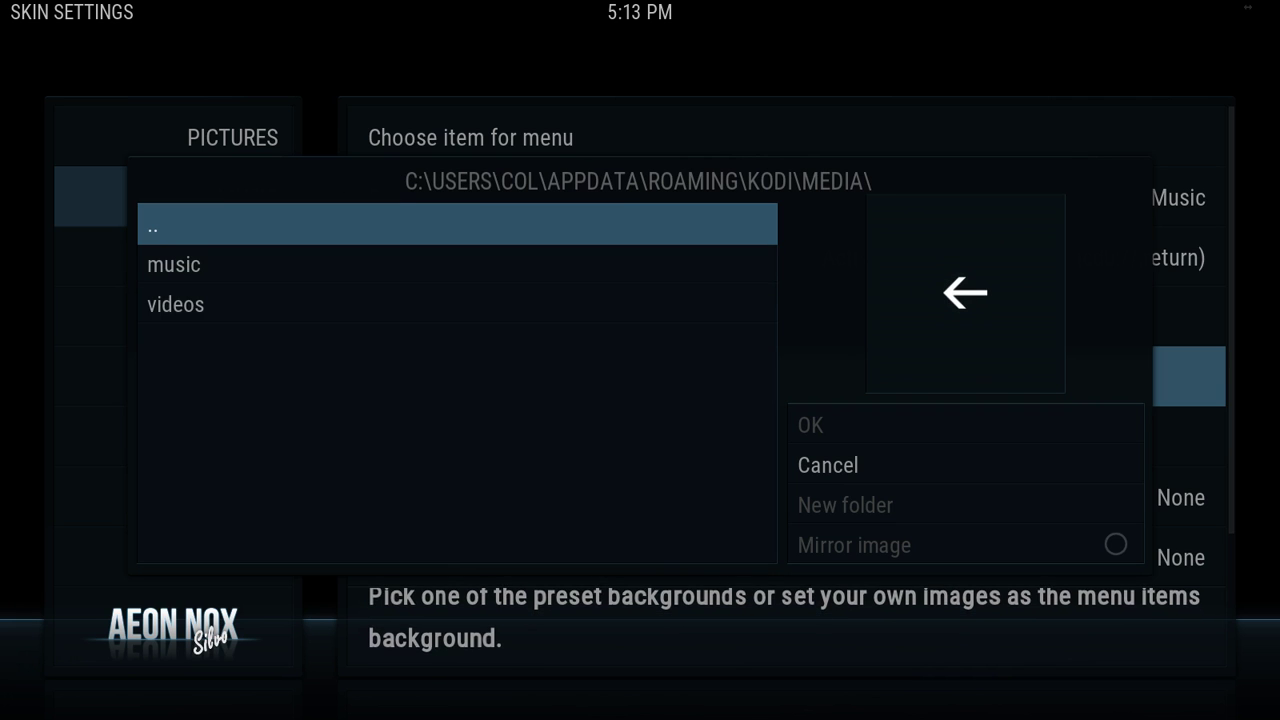
key(Down)
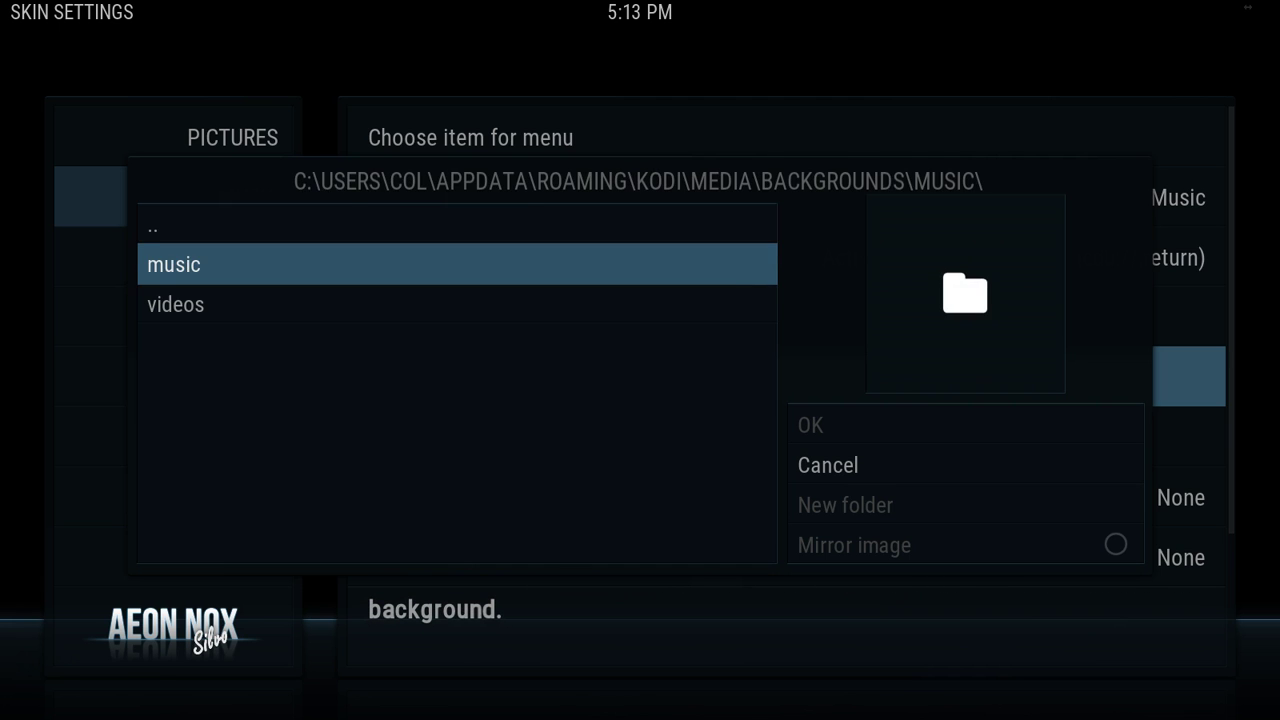
key(Return)
key(Right)
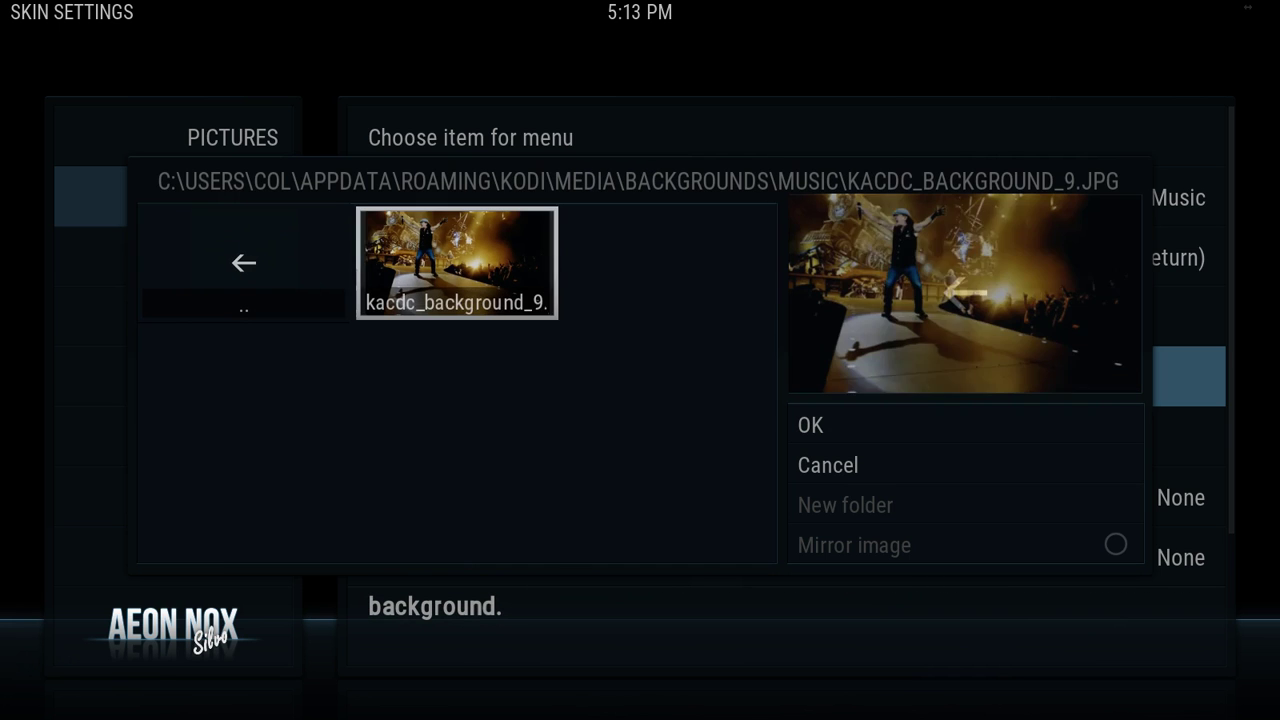
key(Return)
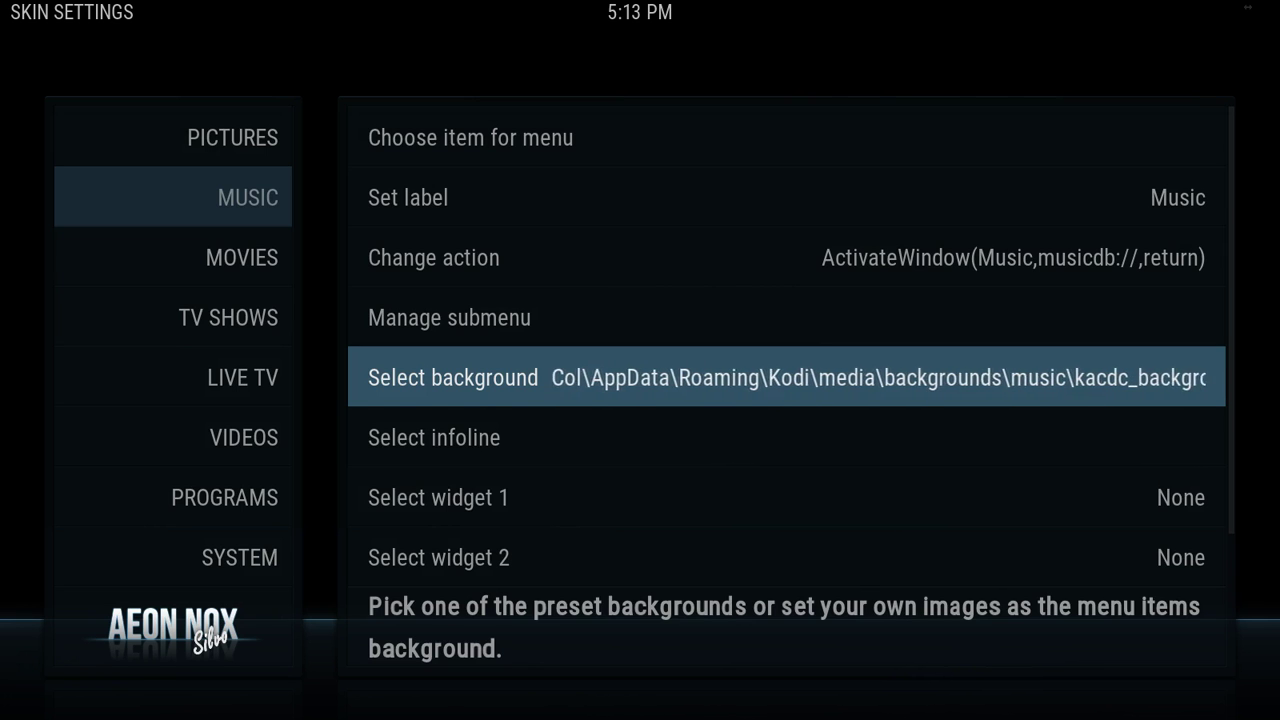
- Select the VIDEOS menu item and choose a Single image background for it
key(Left)
key(Down)
key(Down)
key(Down)
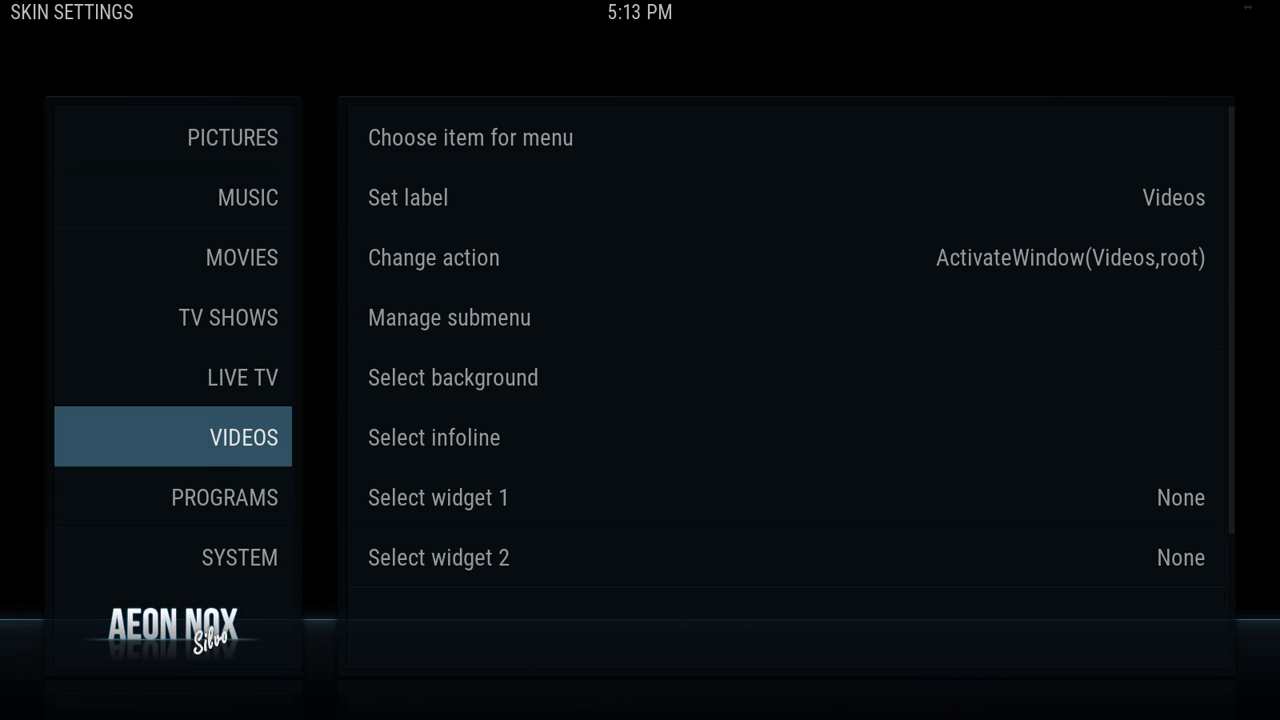
key(Right)
key(Return)
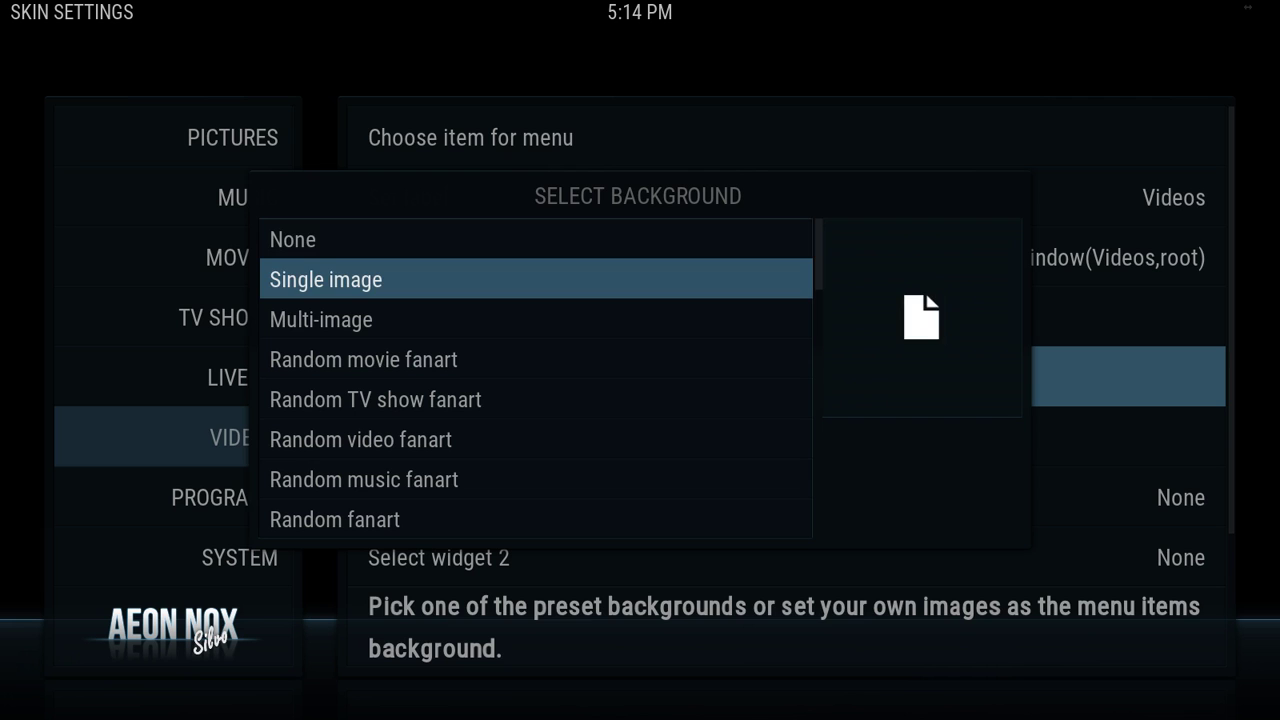
key(Return)
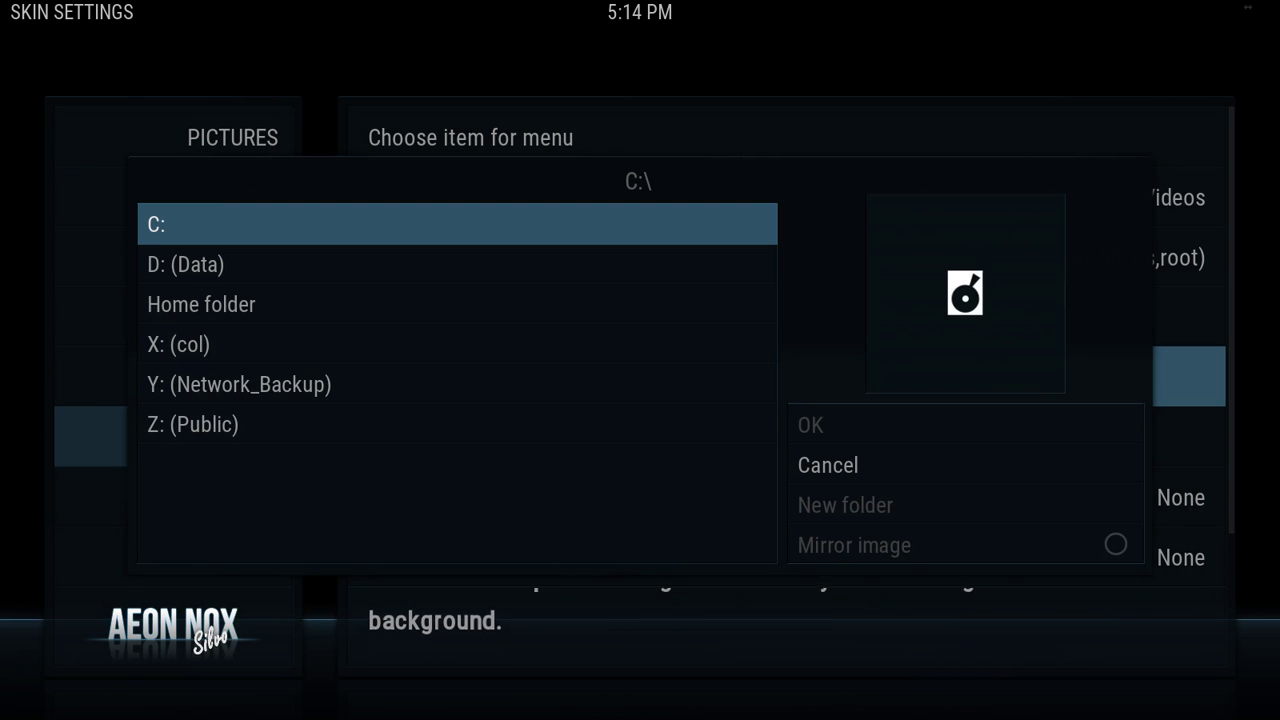
- Browse Home folder > media > backgrounds > videos and select 0qLJmXh.jpg
key(Down)
key(Down)
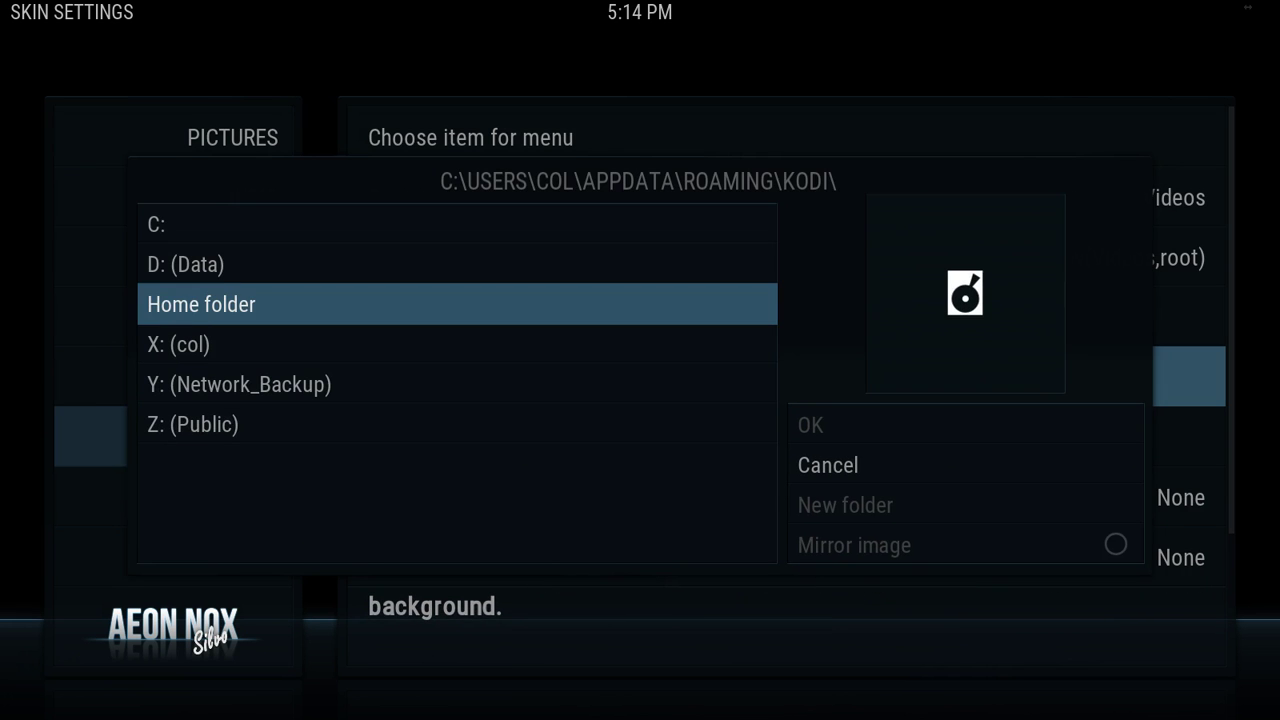
key(Return)
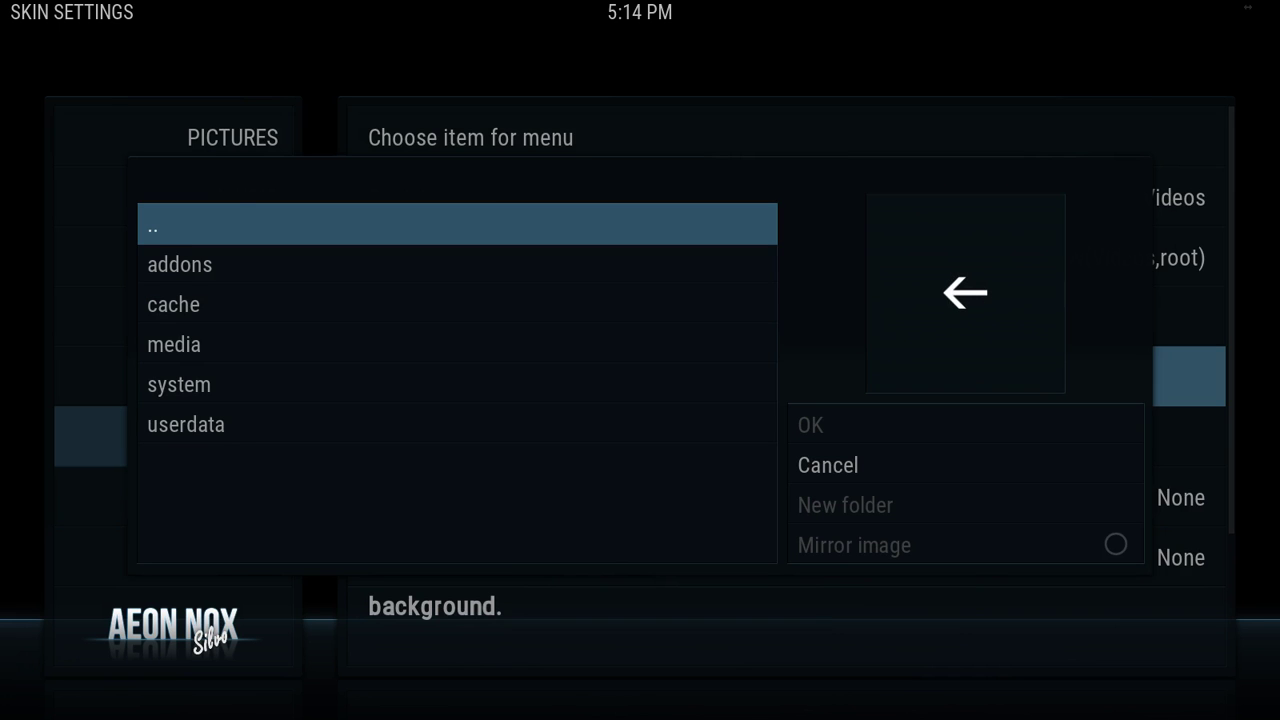
key(Down)
key(Down)
key(Down)
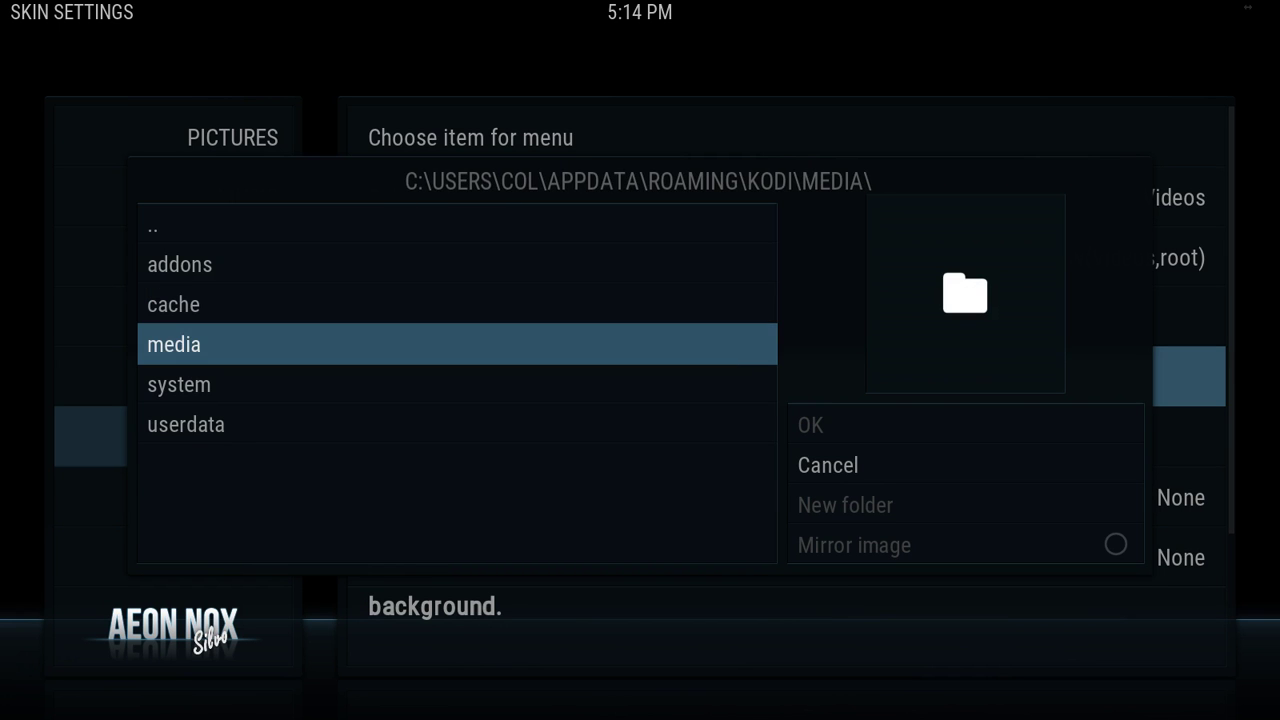
key(Return)
key(Down)
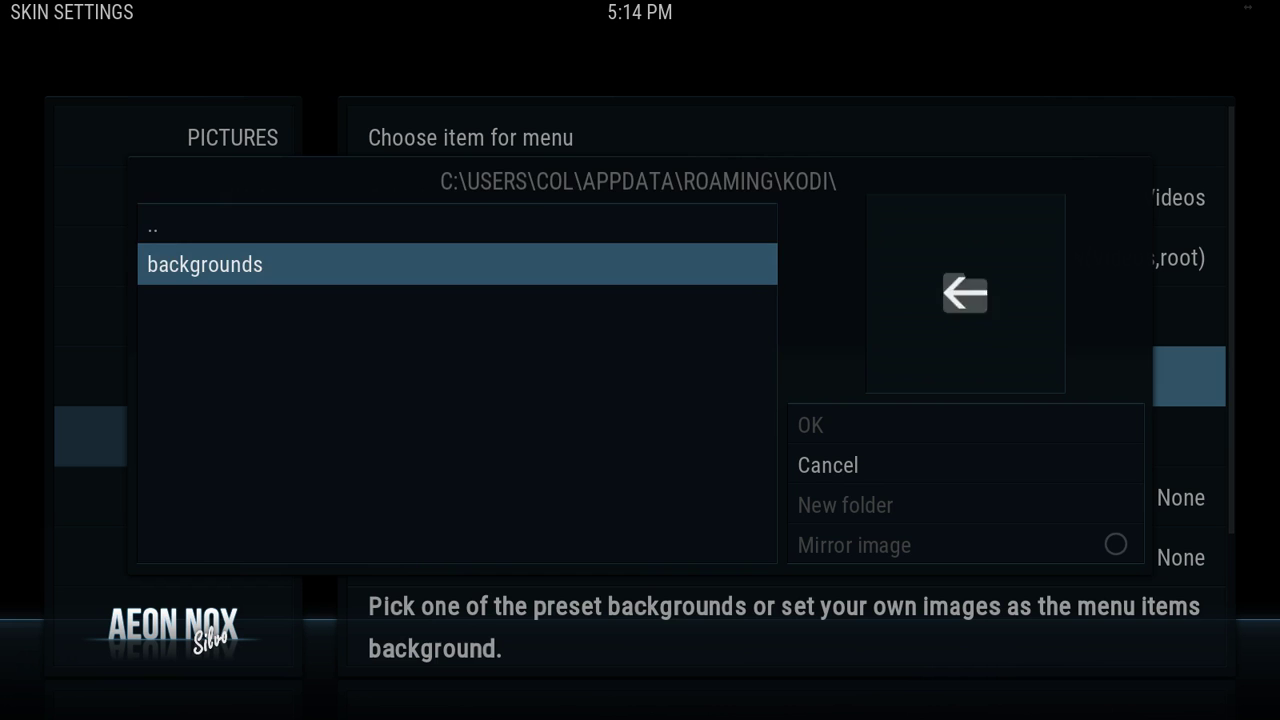
key(Return)
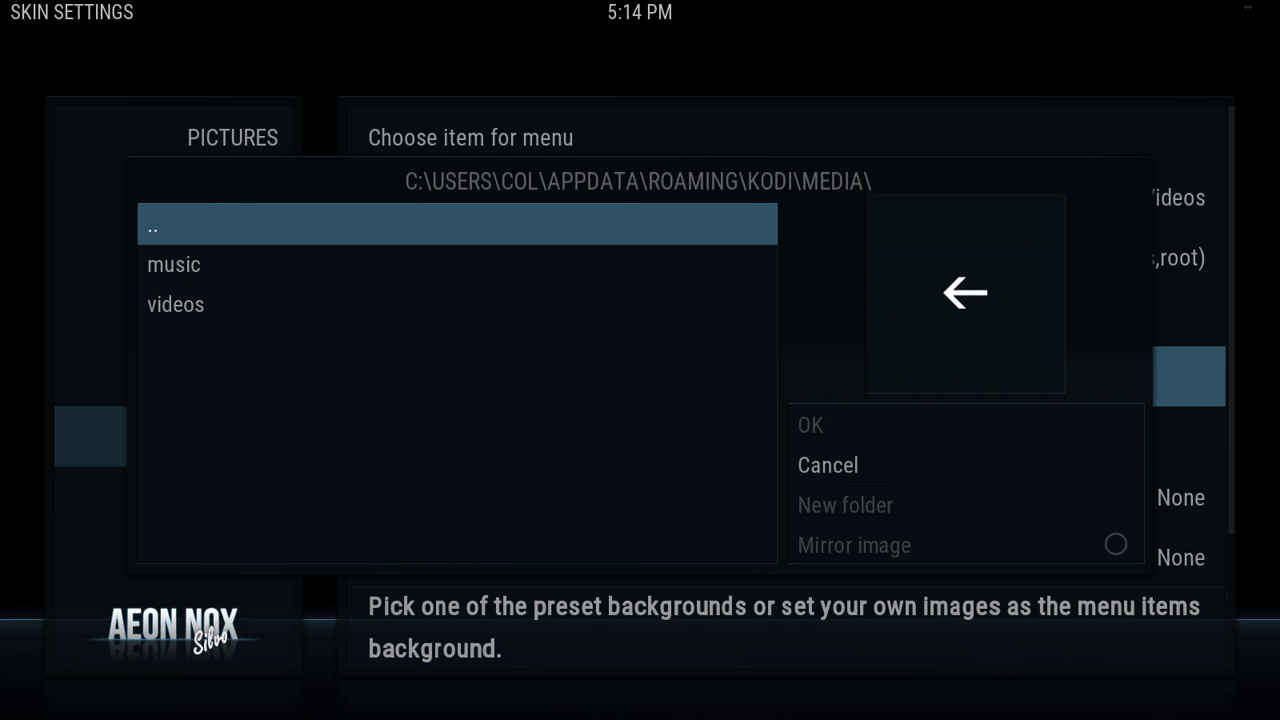
key(Down)
key(Down)
key(Return)
key(Right)
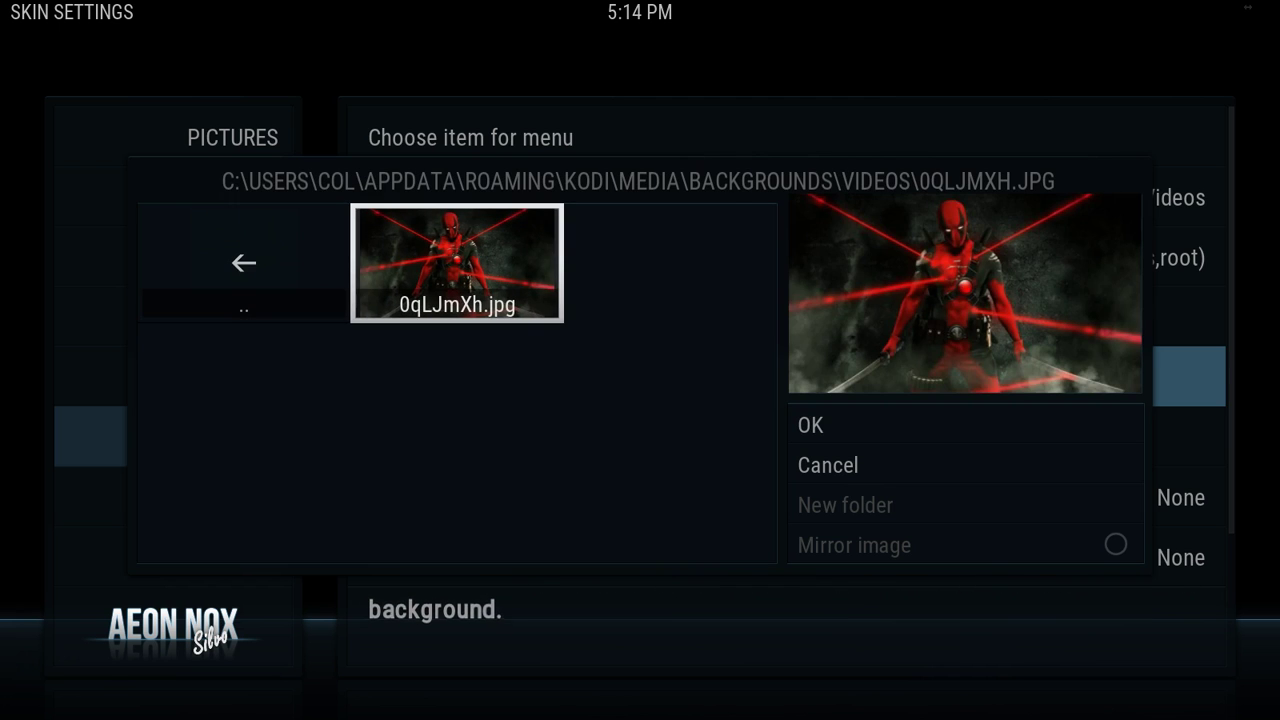
key(Return)
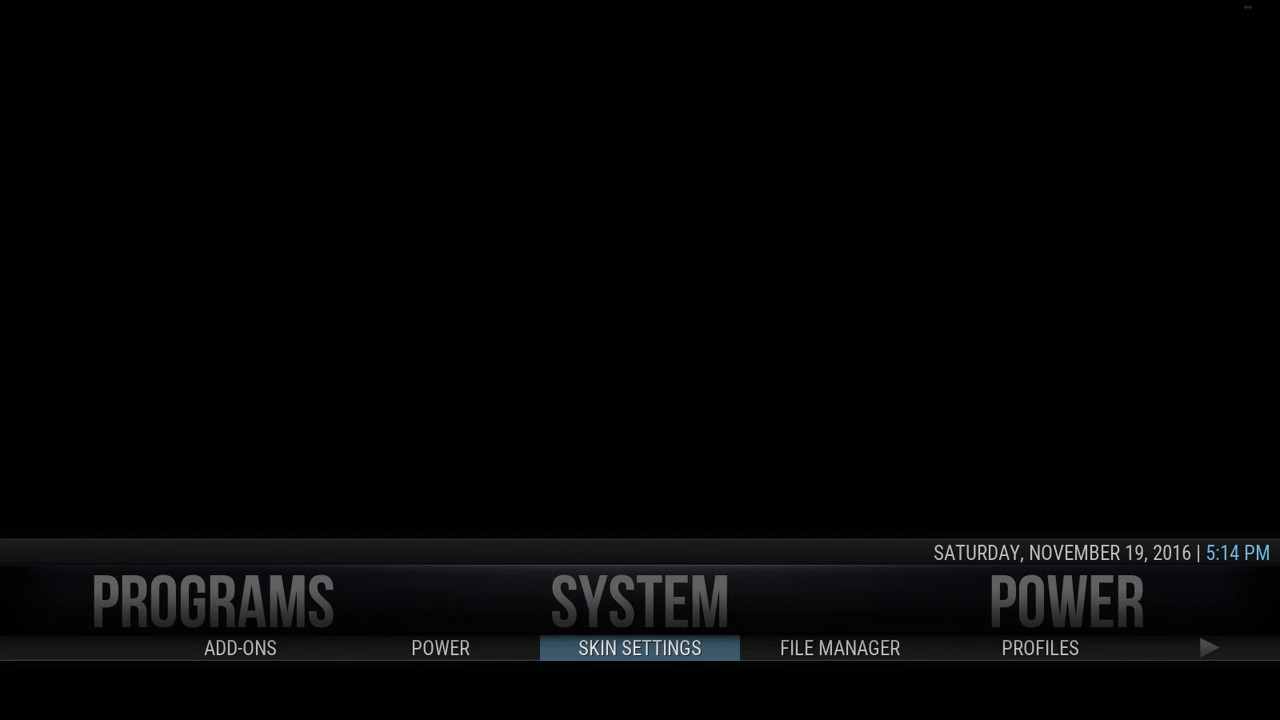
key(Return)
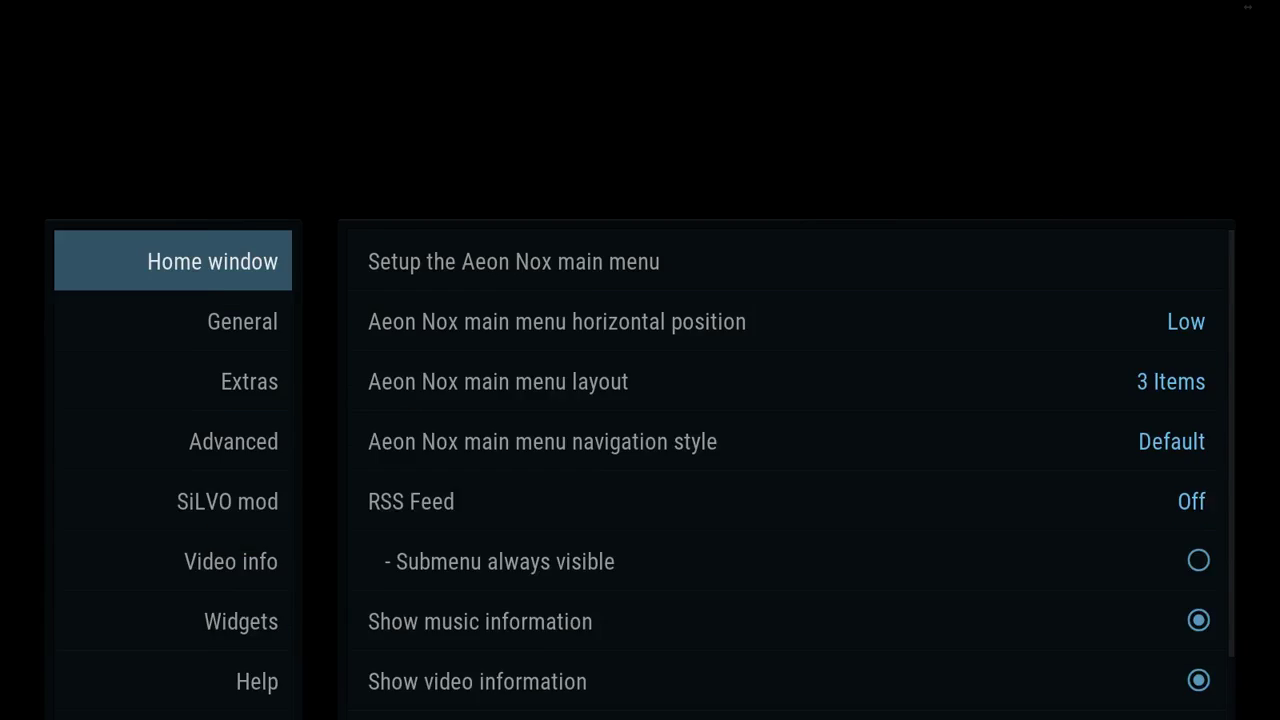
key(Right)
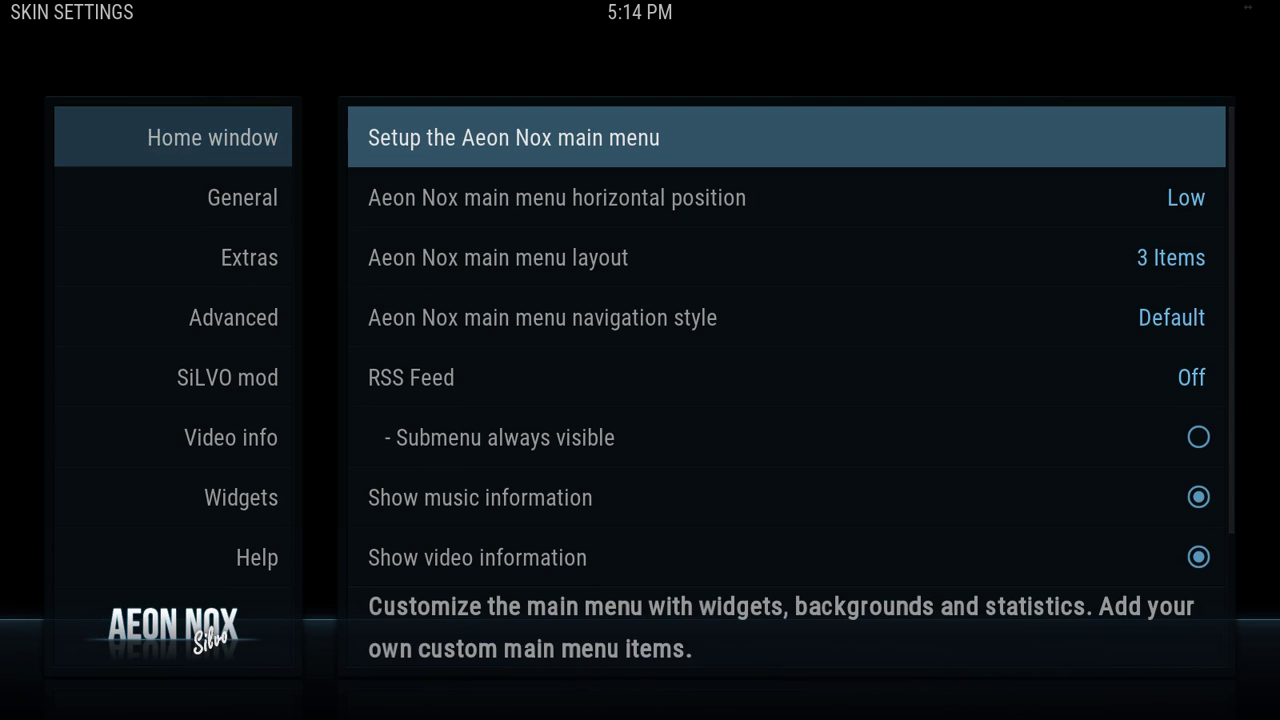
key(Return)
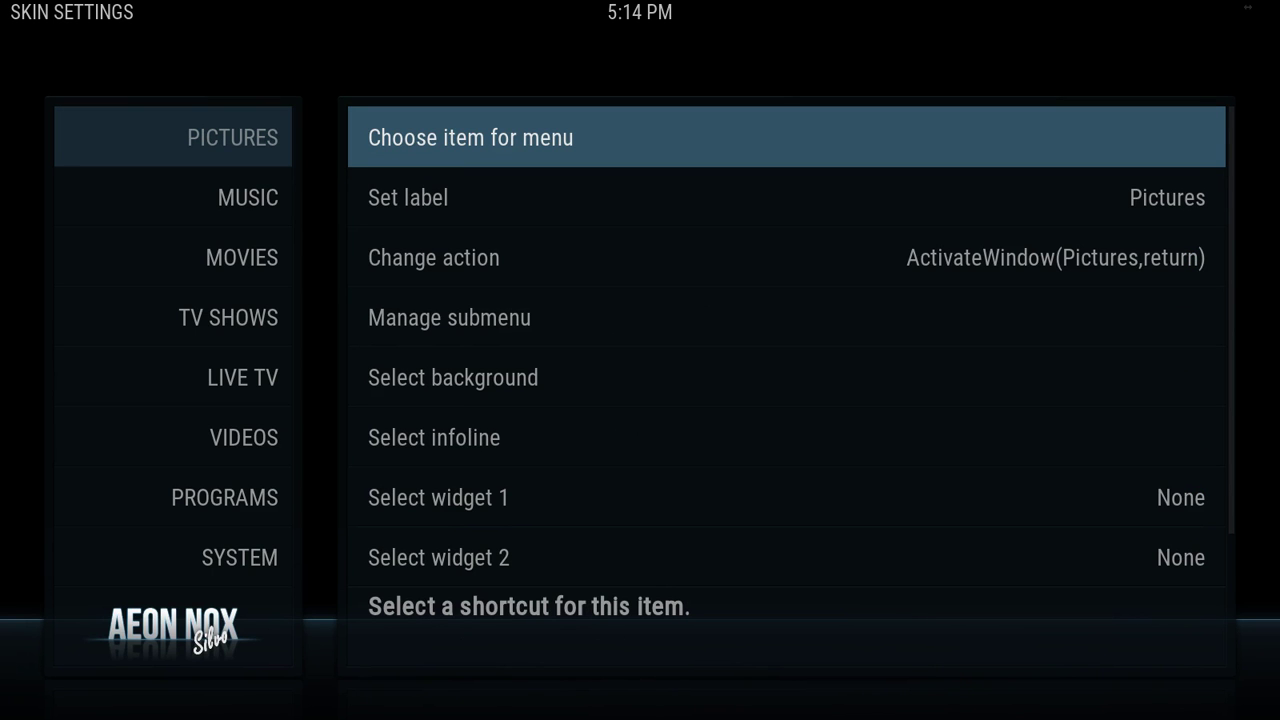
key(Left)
key(Down)
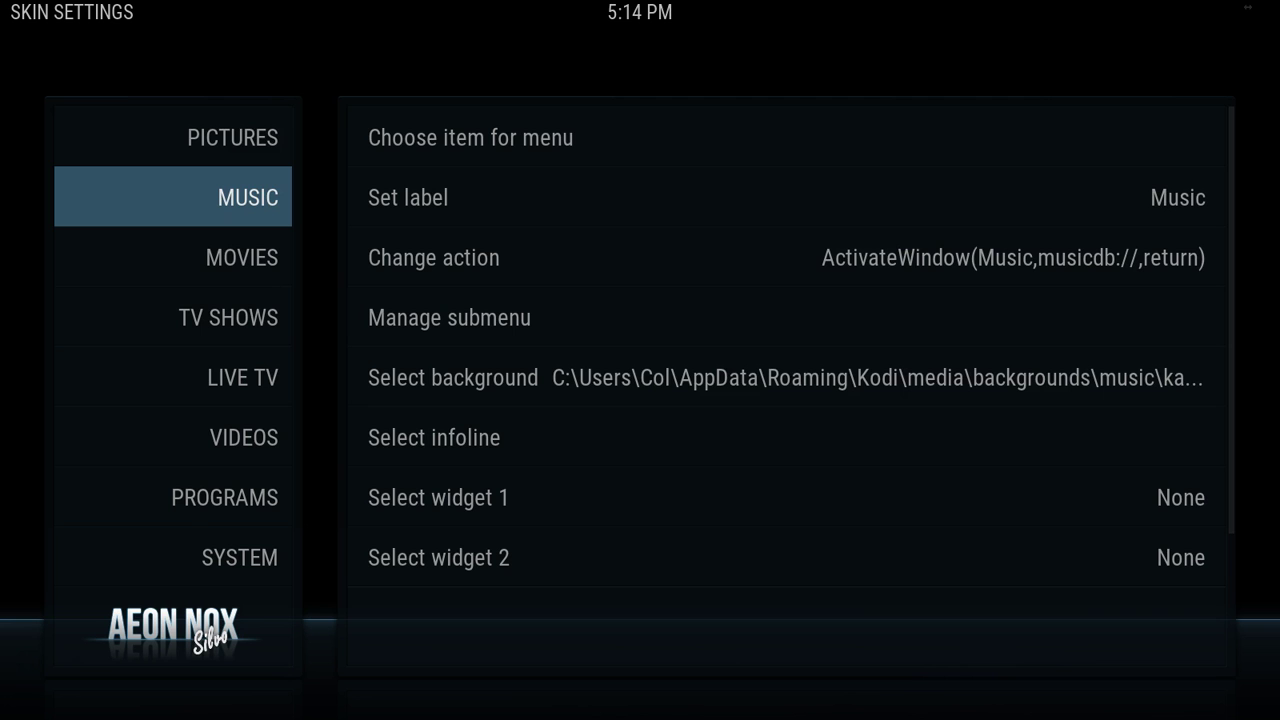
key(Right)
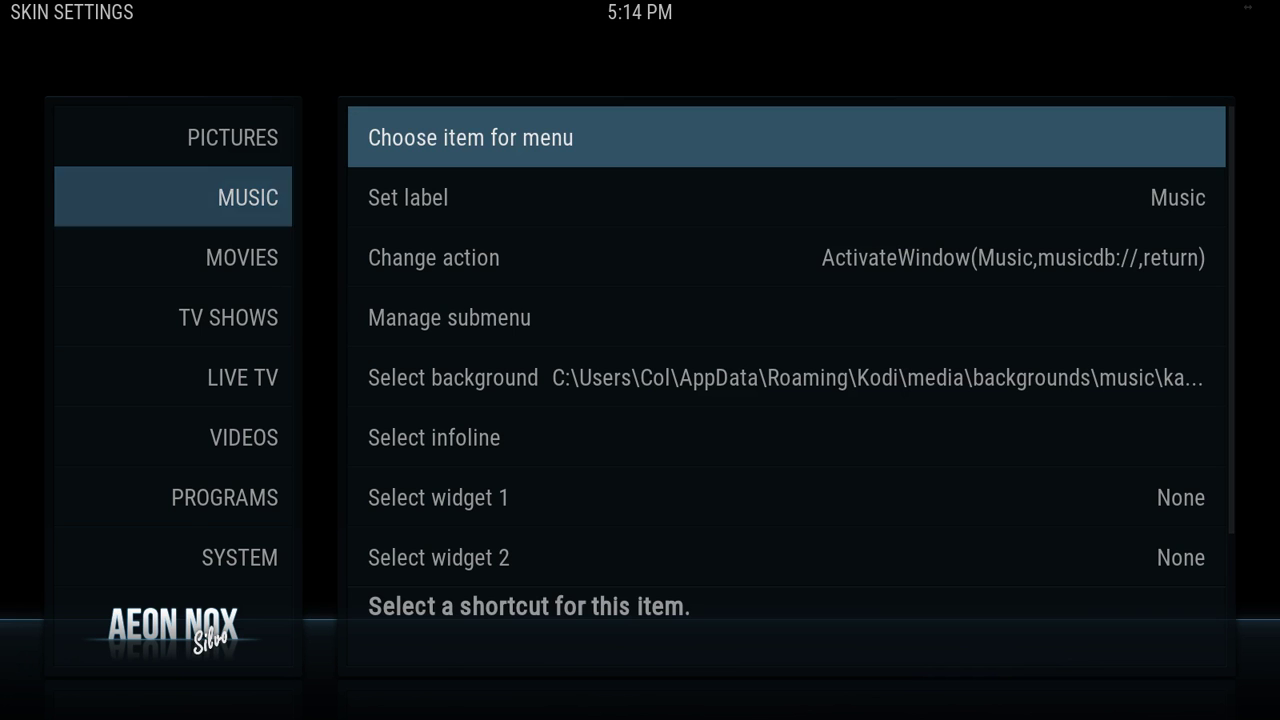
key(Down)
key(Down)
key(Down)
key(Down)
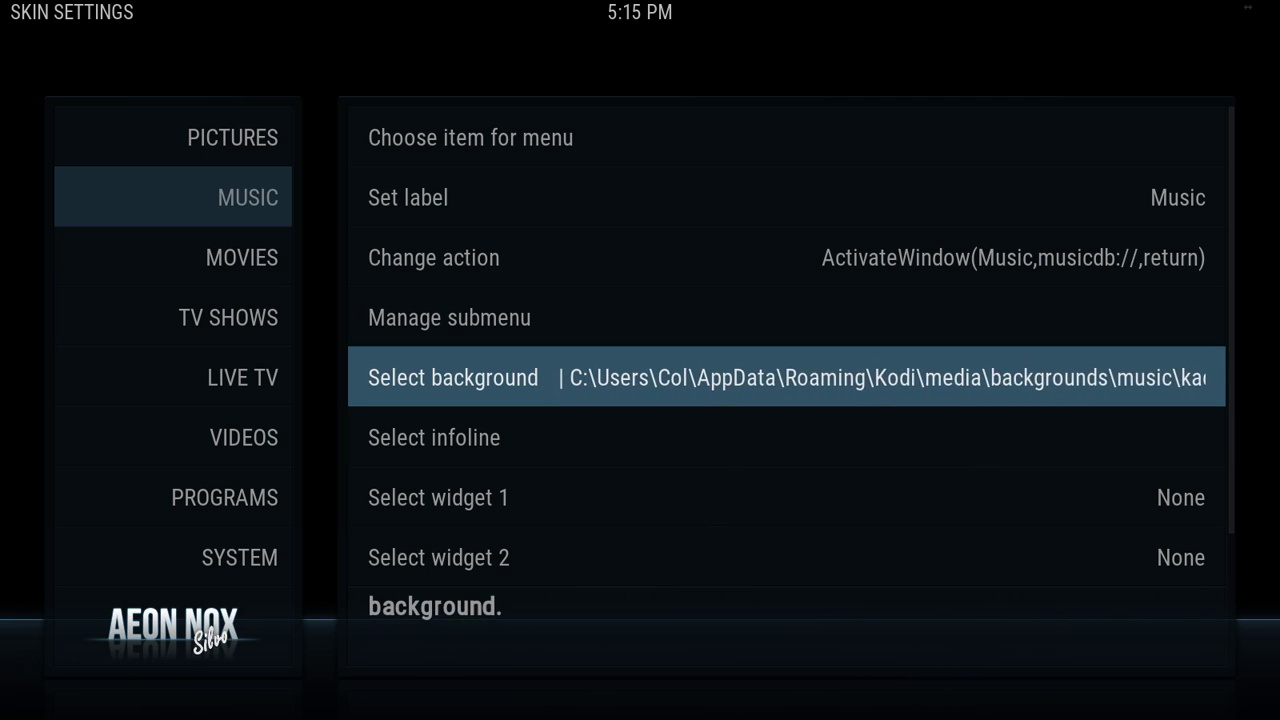
key(Escape)
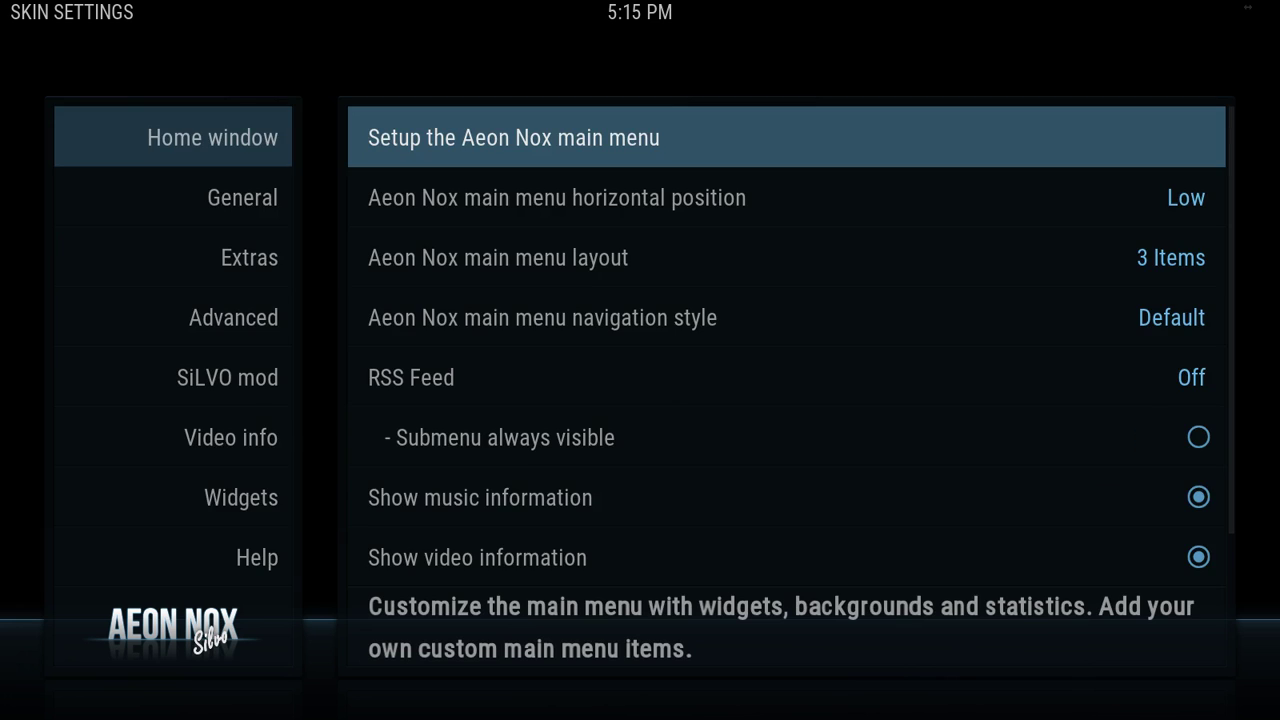
key(Escape)
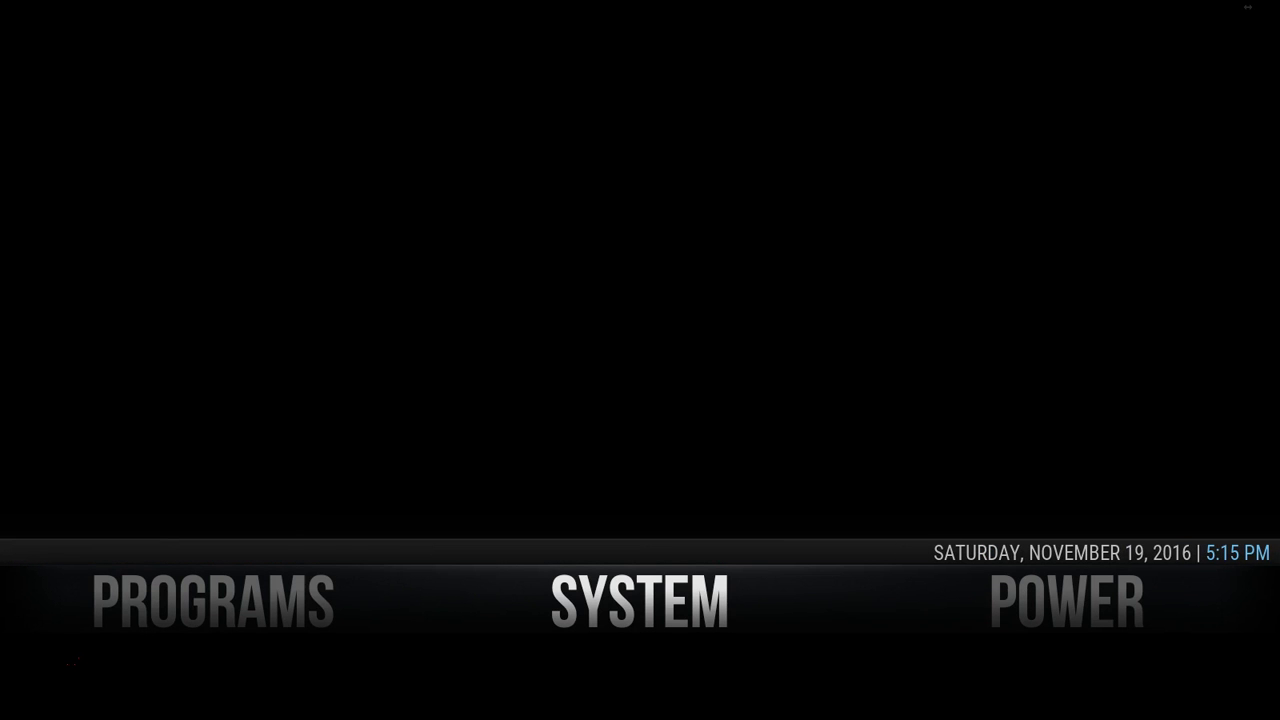
- In File manager, add a new source with the path special://home
key(Right)
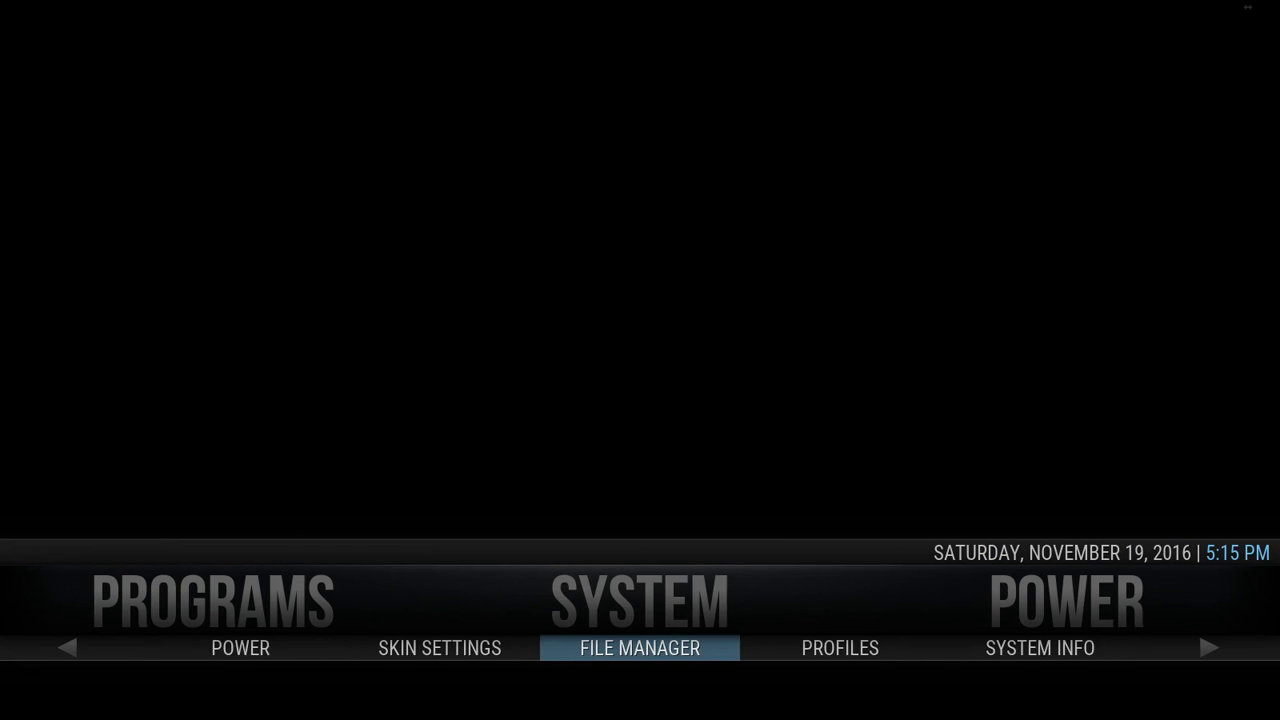
key(Return)
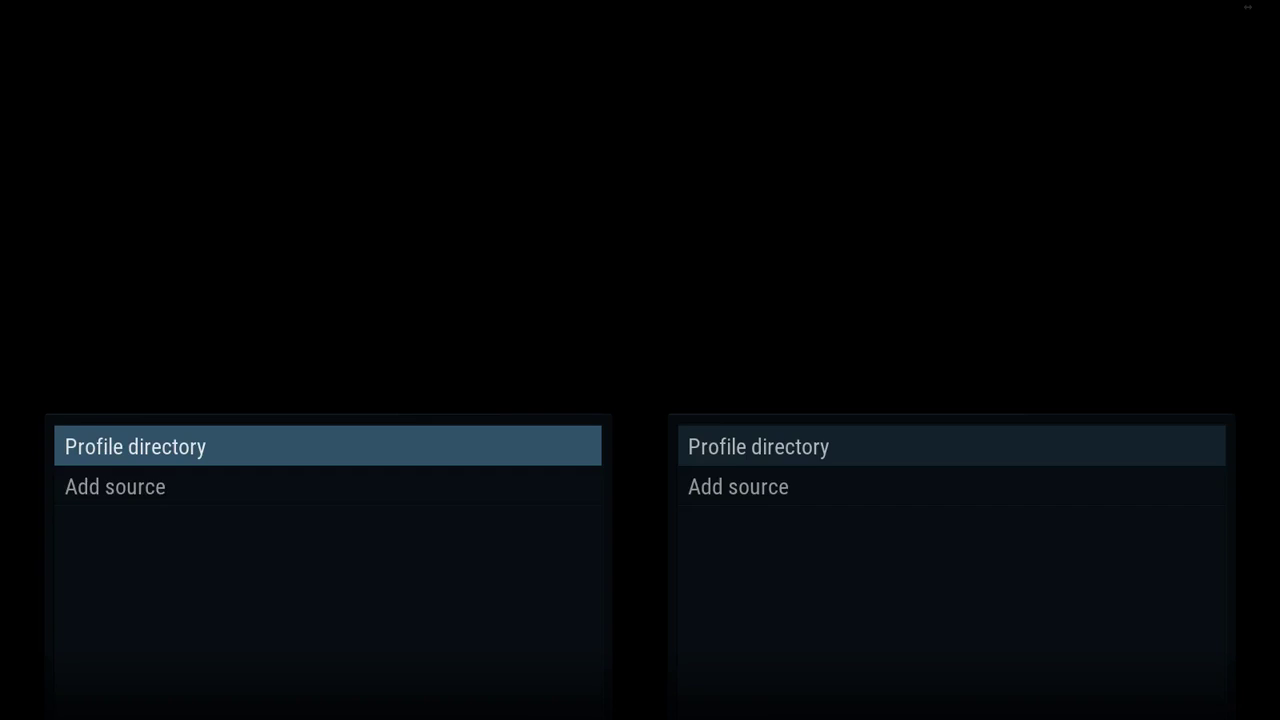
key(Down)
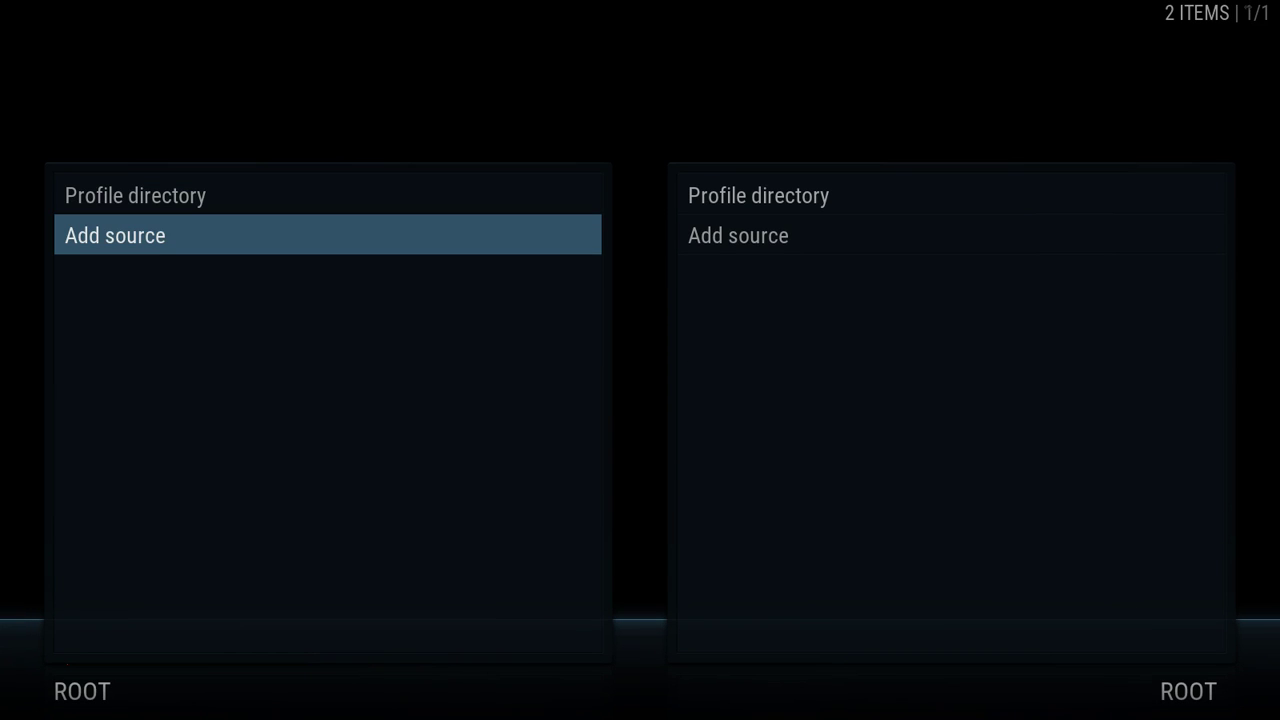
key(Return)
key(Return)
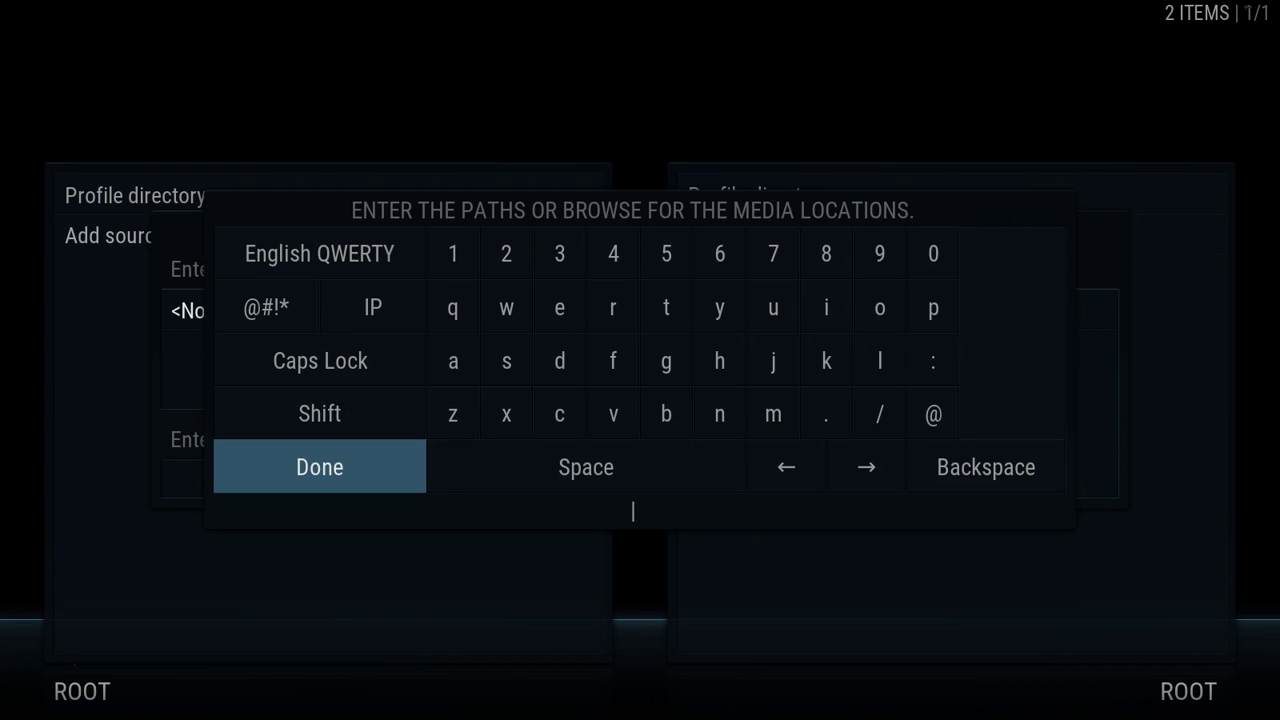
text(spp)
key(BackSpace)
text(eci)
text(al)
text(:)
text(//h)
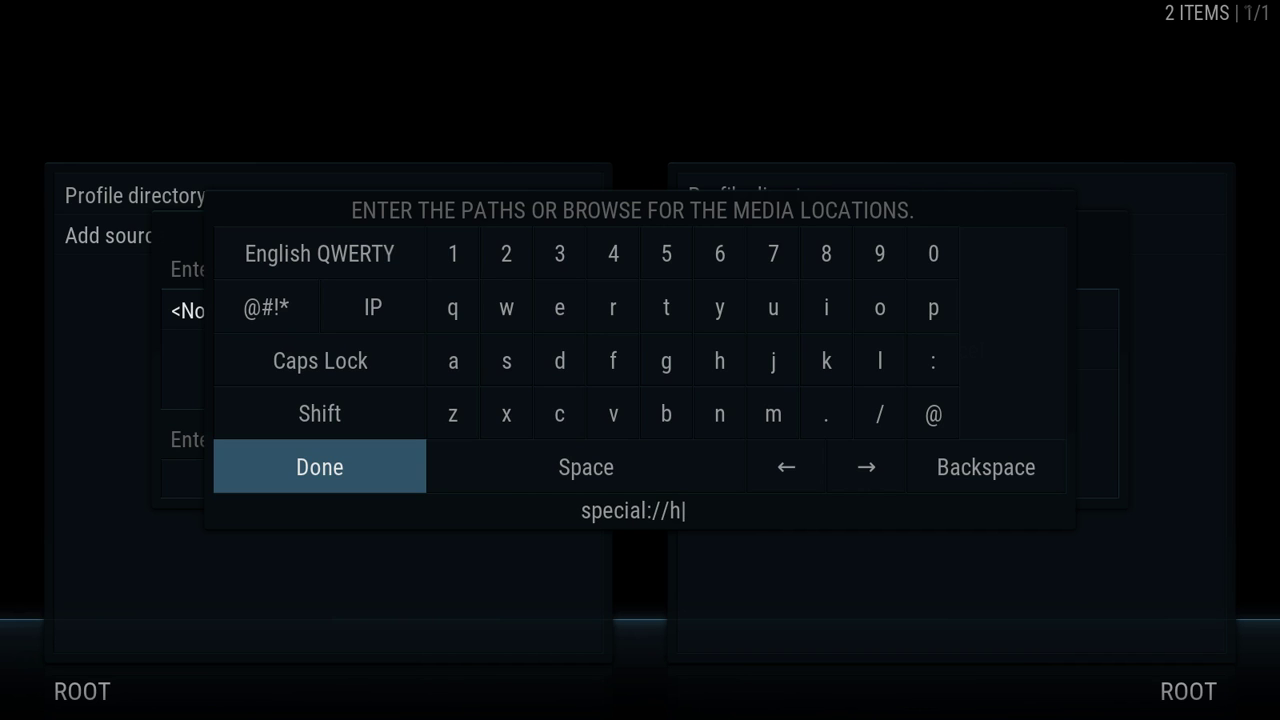
text(ome)
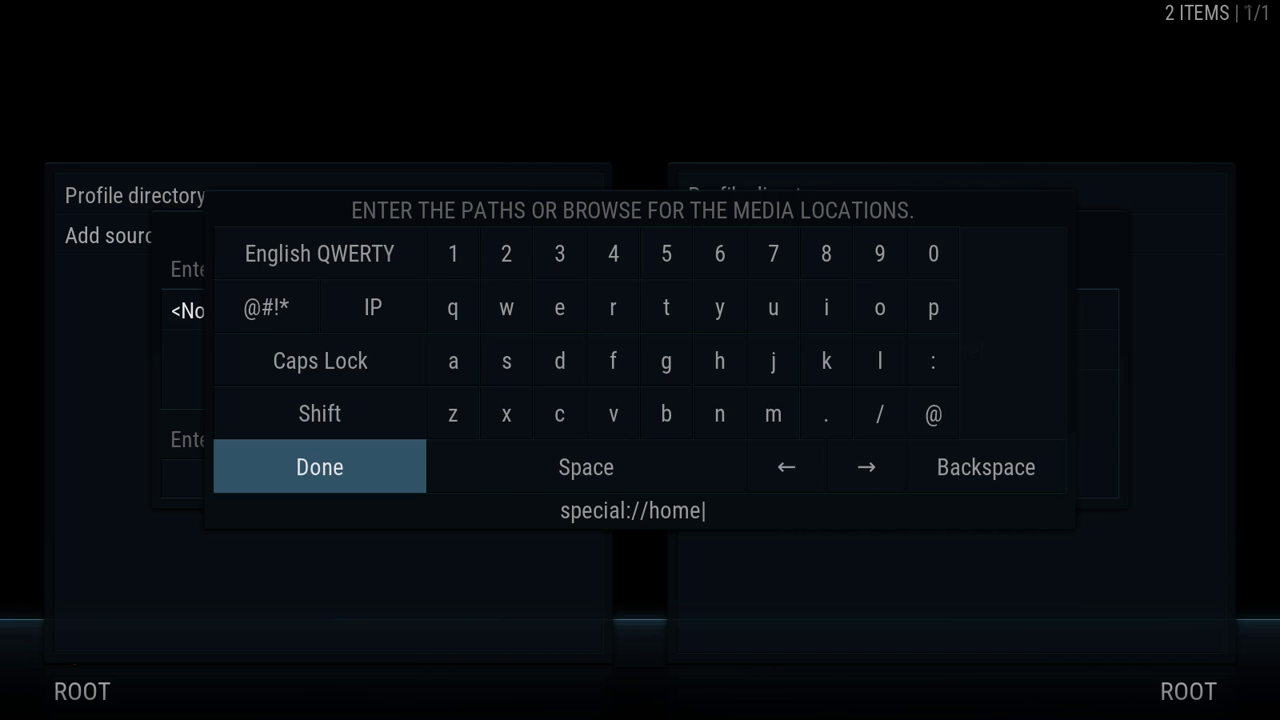
key(Return)
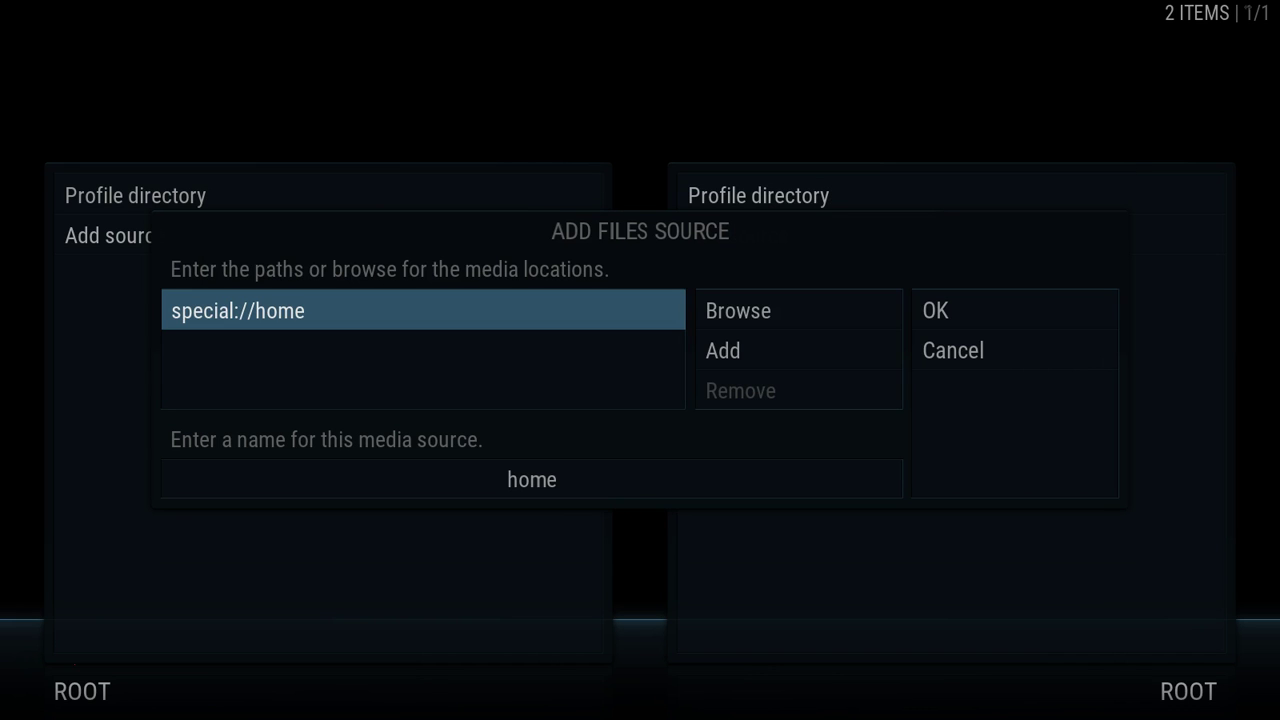
- Rename the new source from 'home' to 'specials' and save it
click(531, 479)
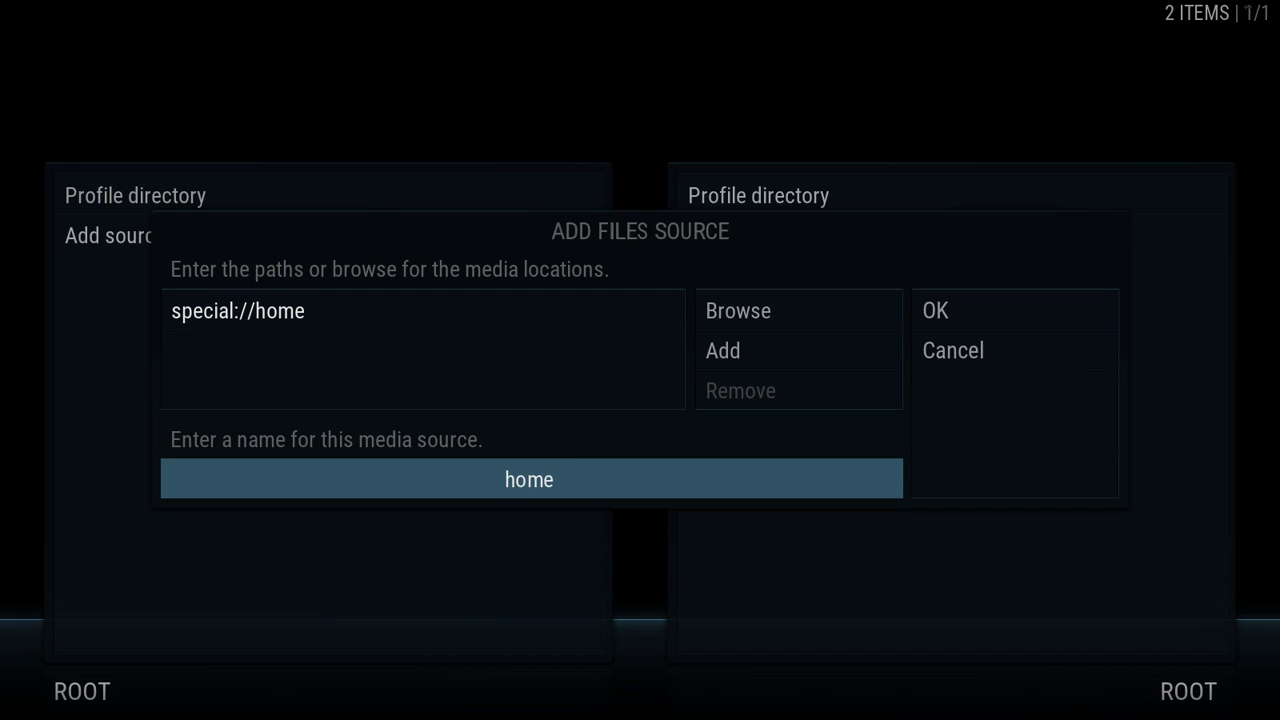
key(Return)
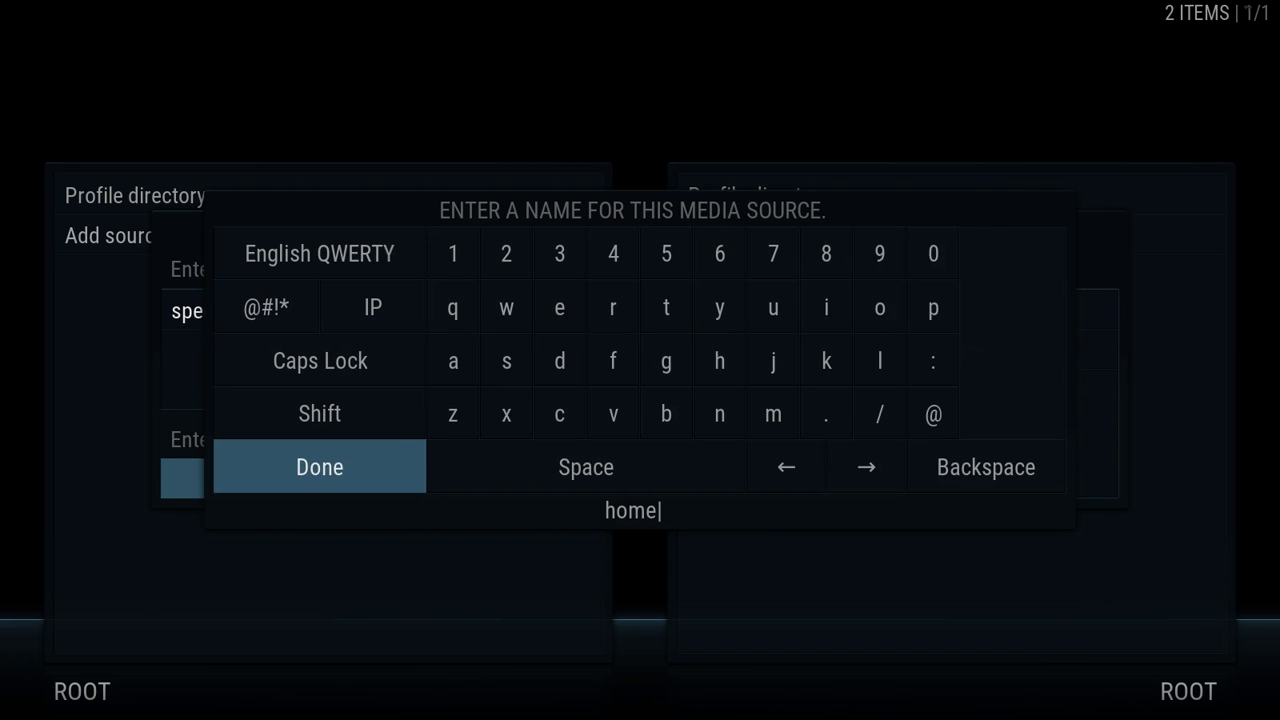
key(BackSpace)
key(BackSpace)
key(BackSpace)
text(spe)
text(ciall)
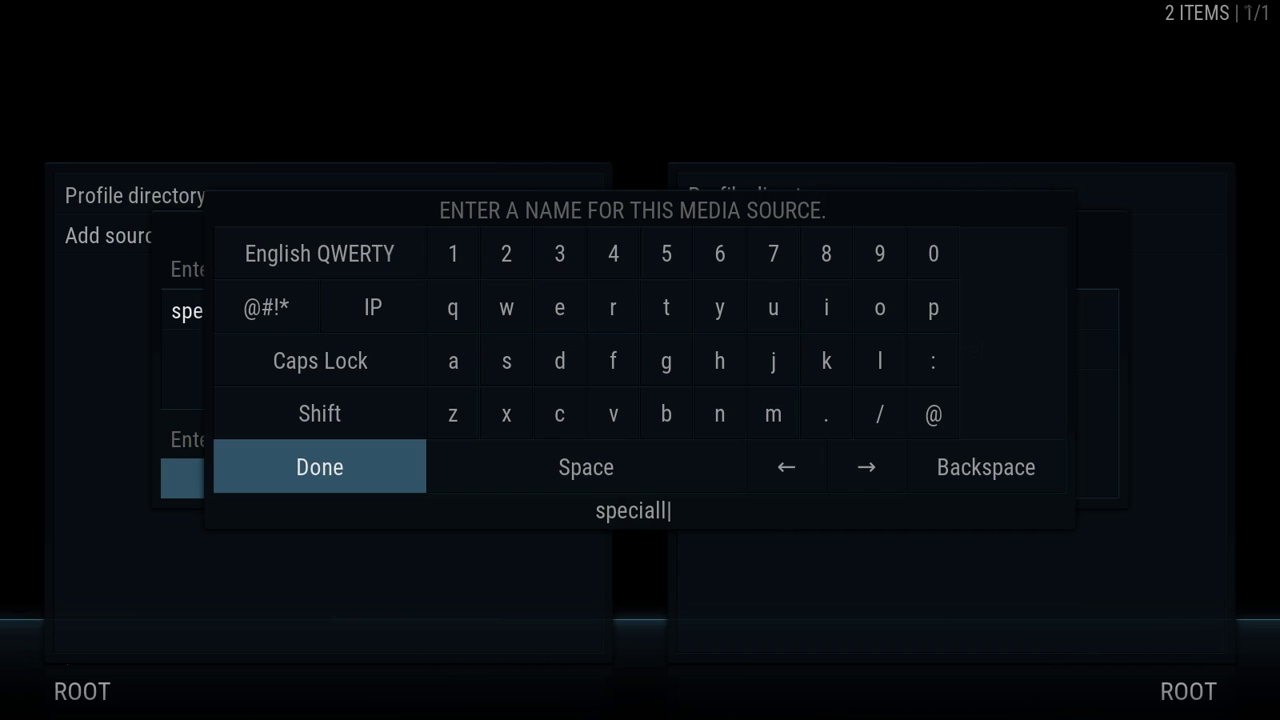
key(BackSpace)
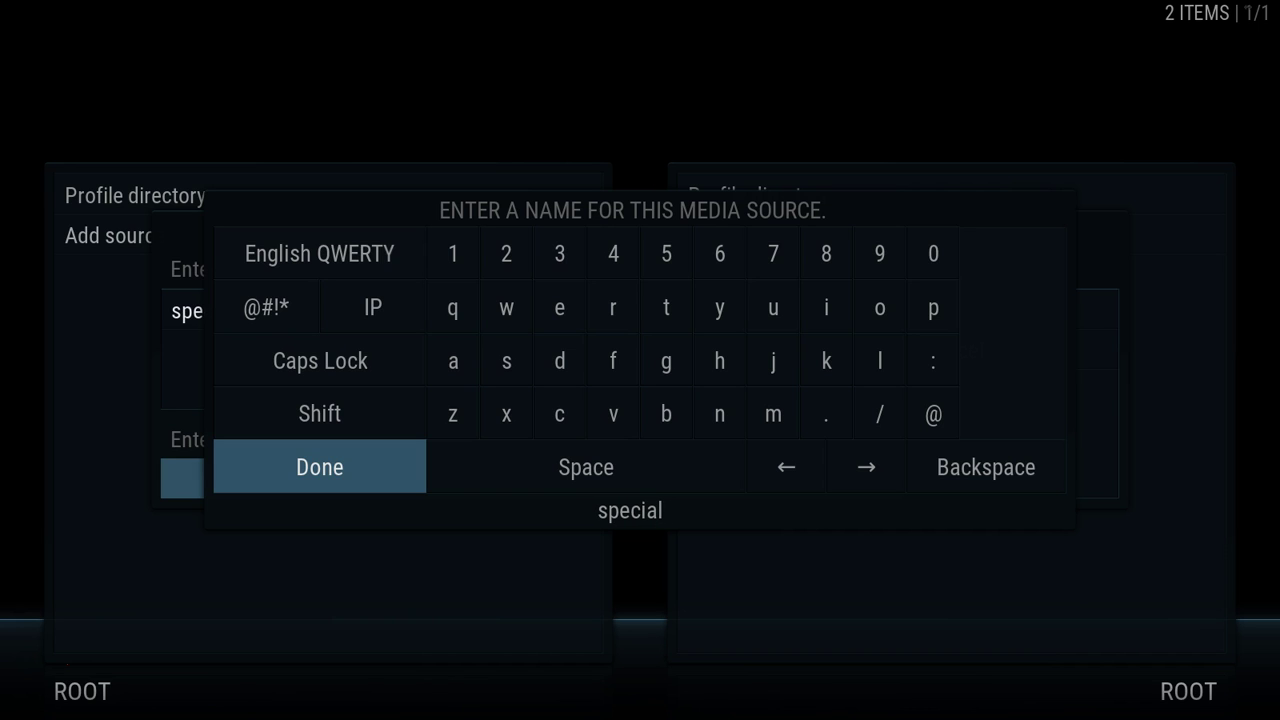
text(s)
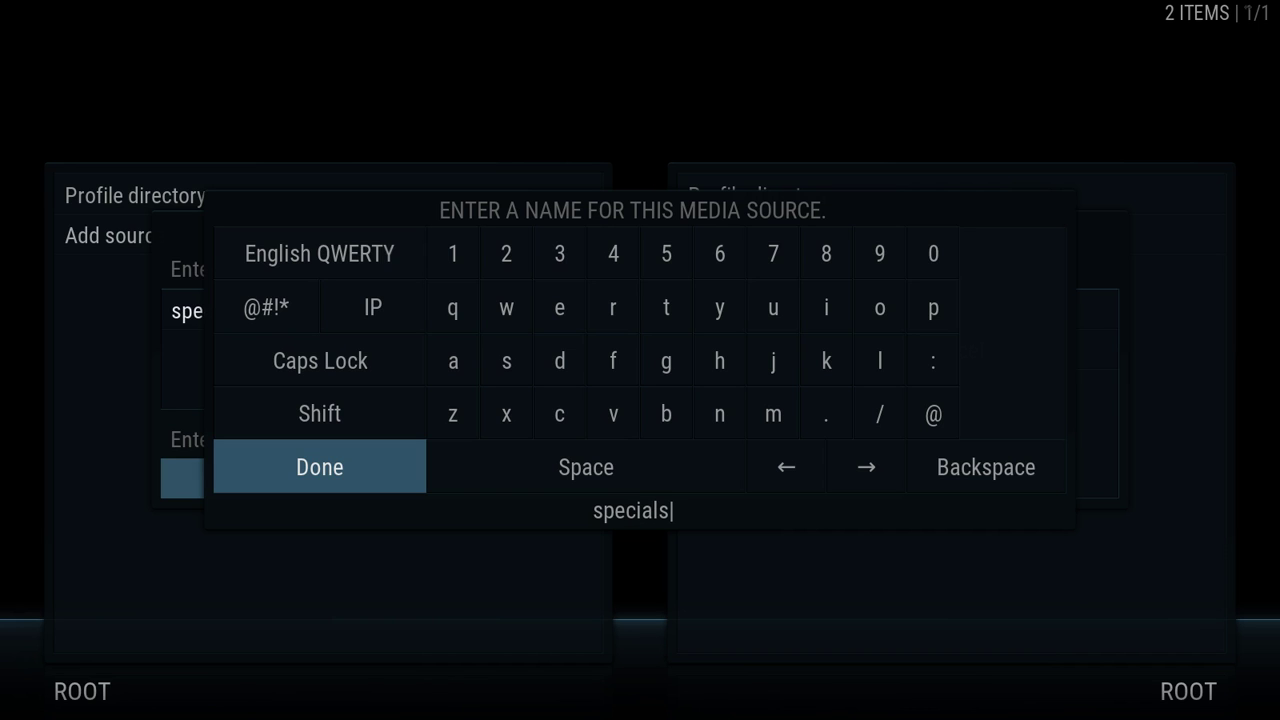
key(Return)
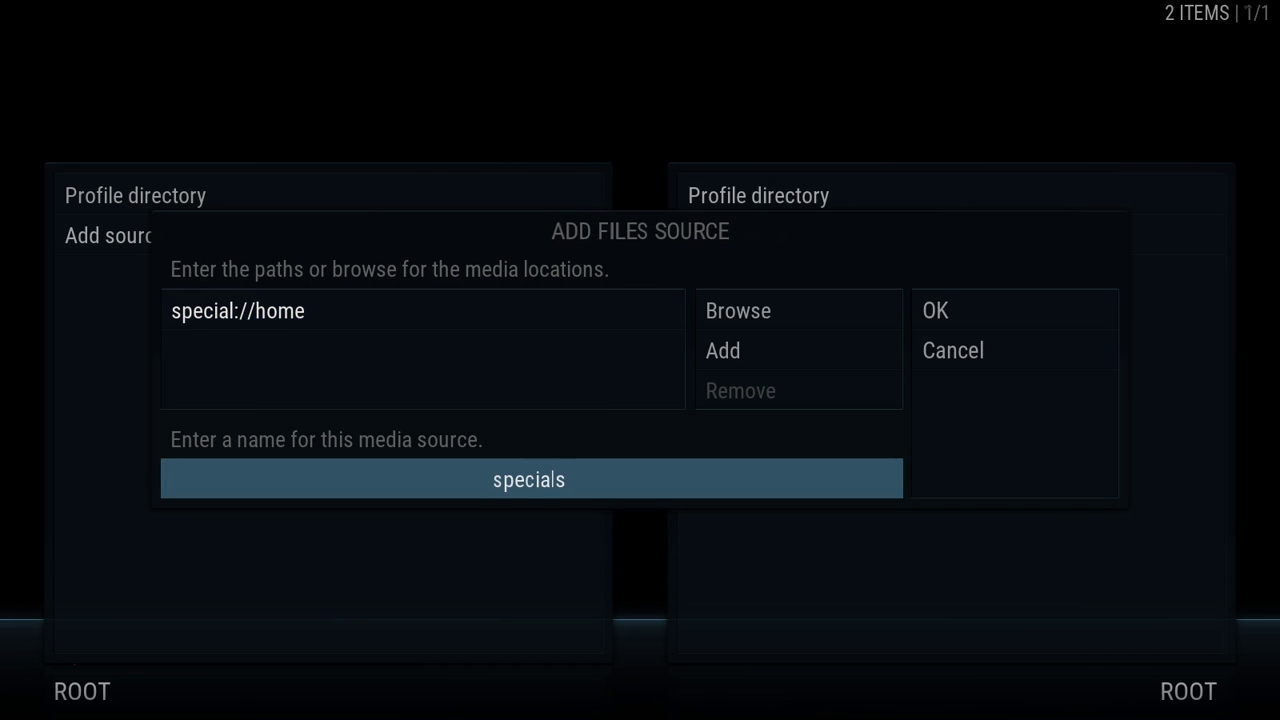
key(Right)
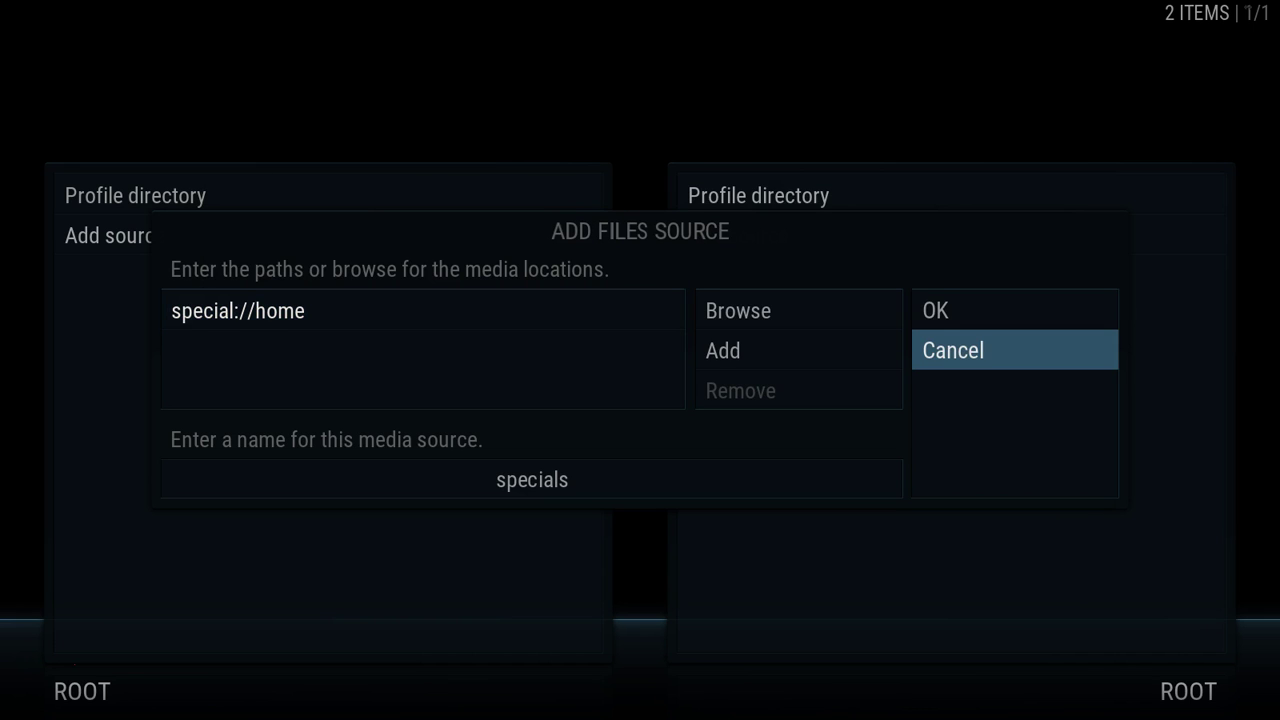
key(Up)
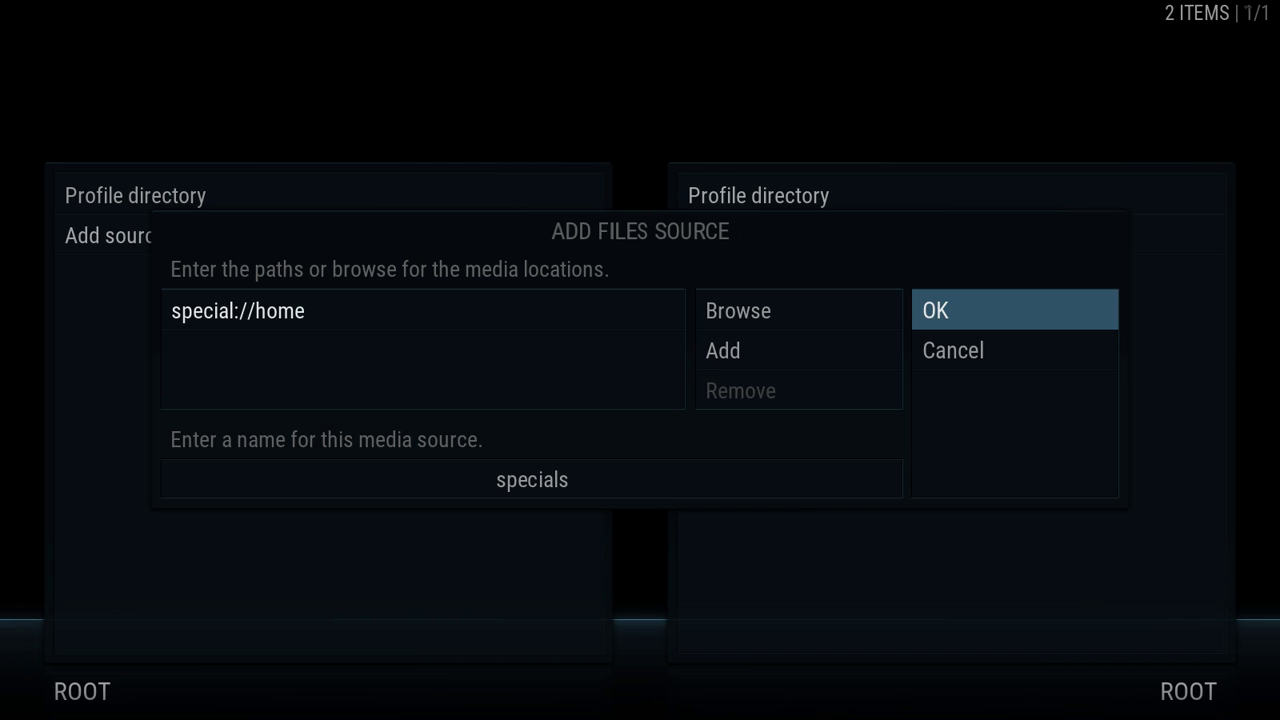
key(Return)
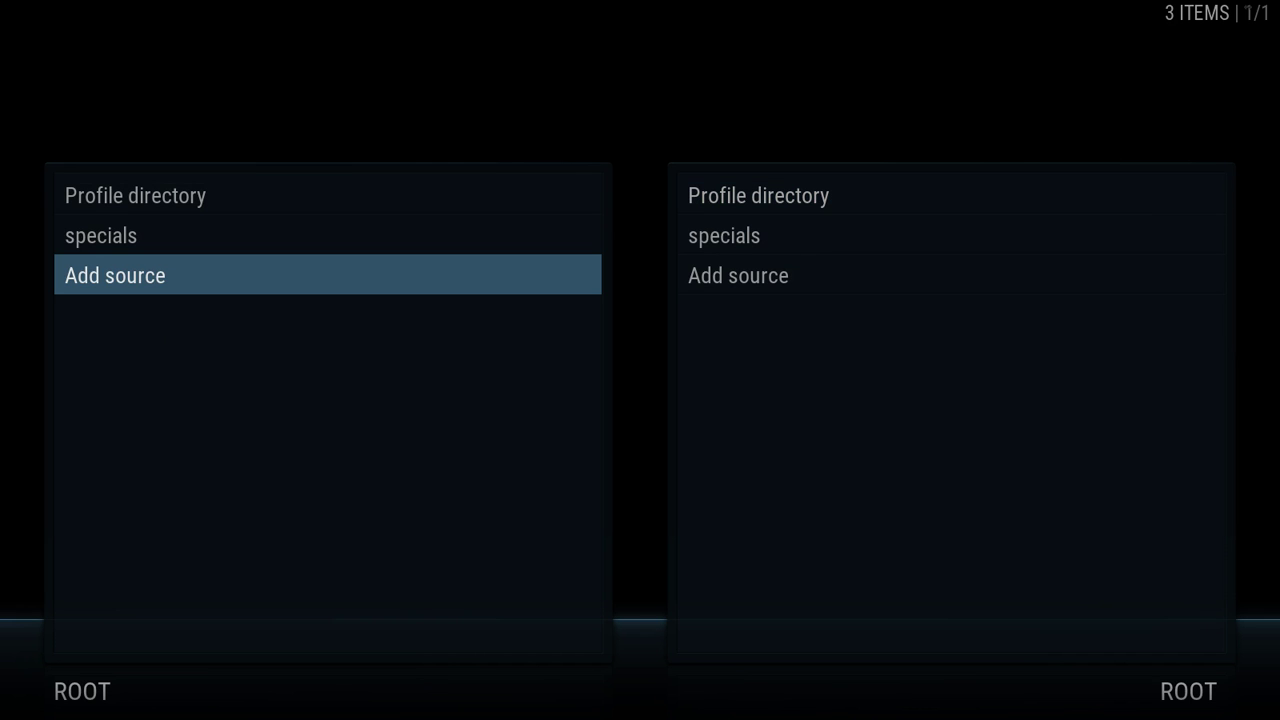
- Return home, open the main menu editor and bring up MUSIC's background choices
key(Escape)
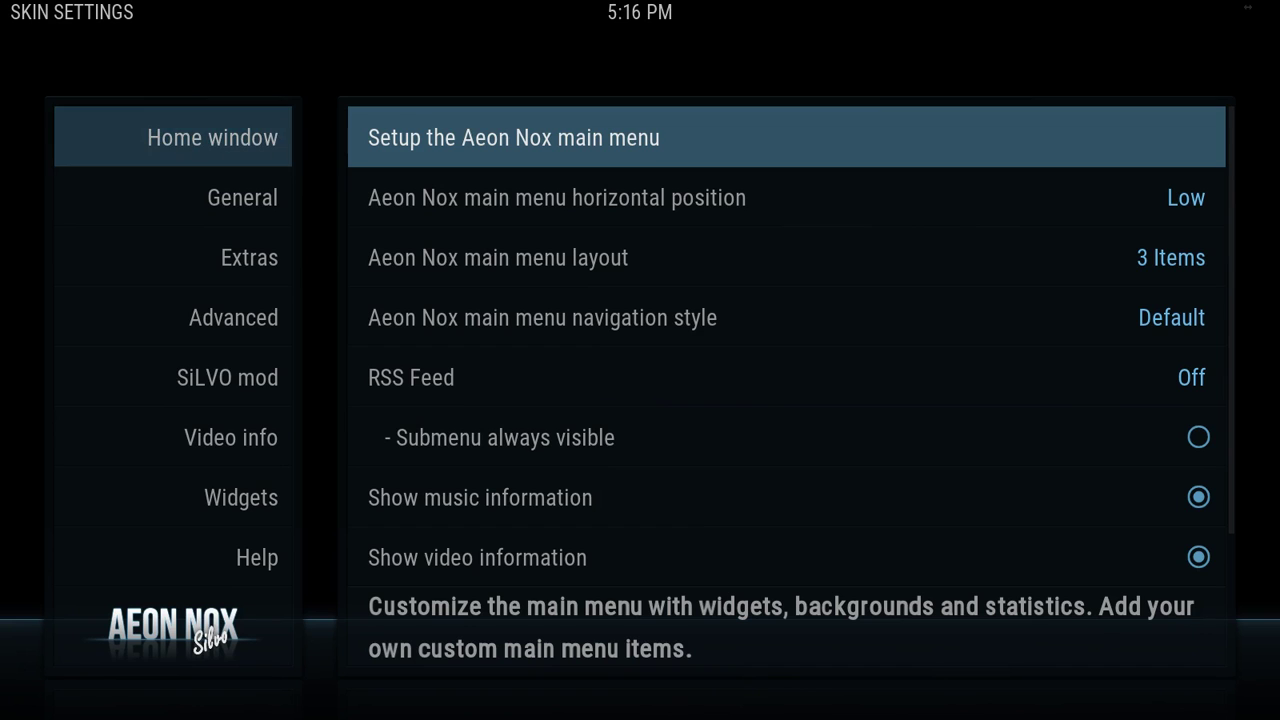
key(Return)
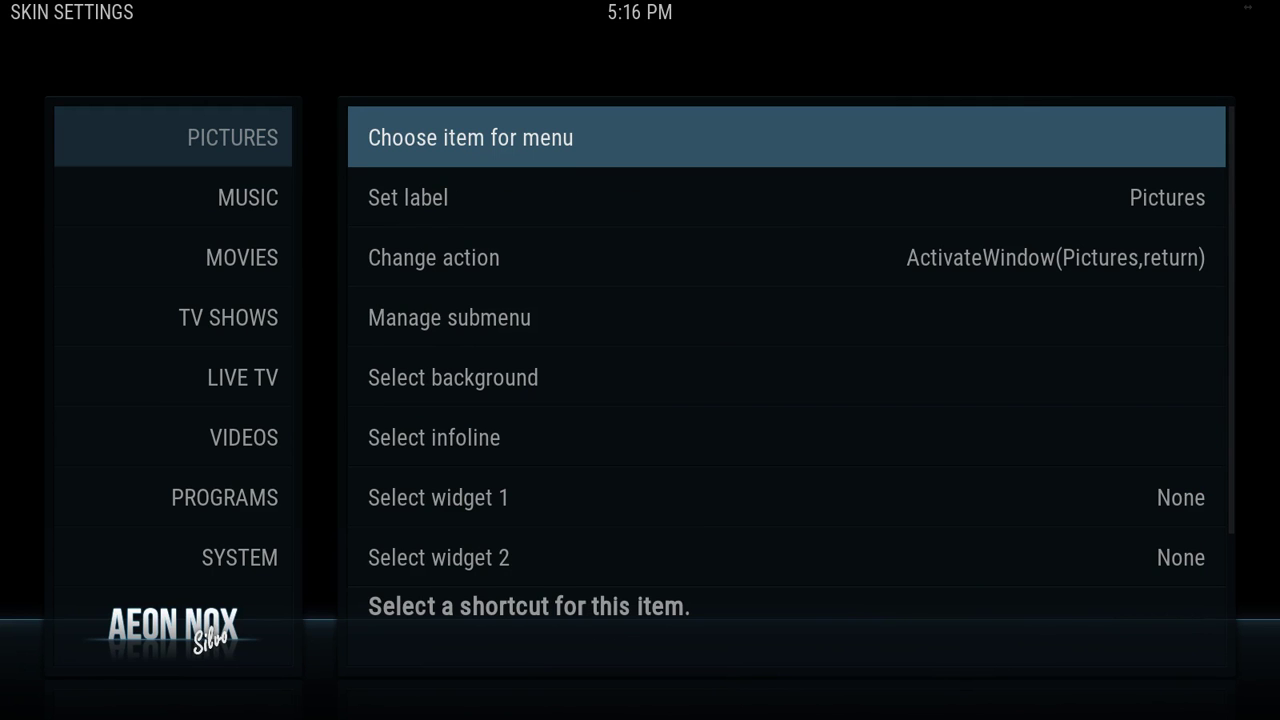
key(Left)
key(Down)
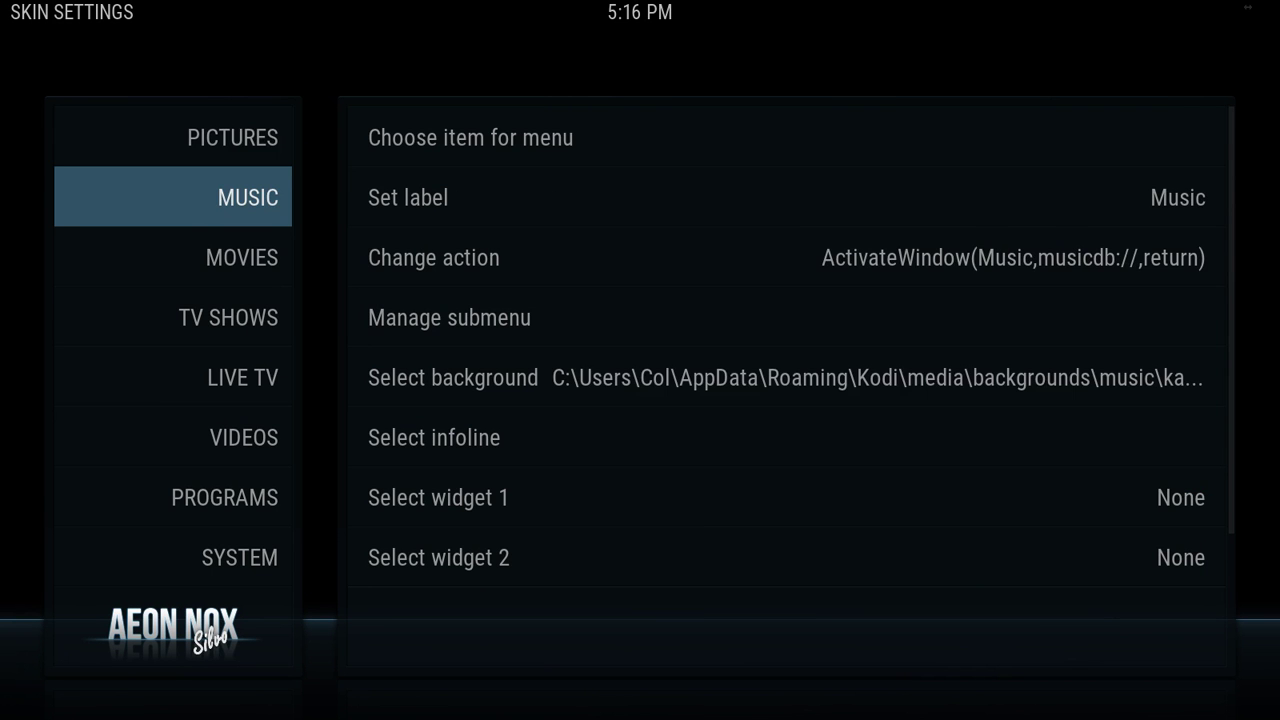
key(Right)
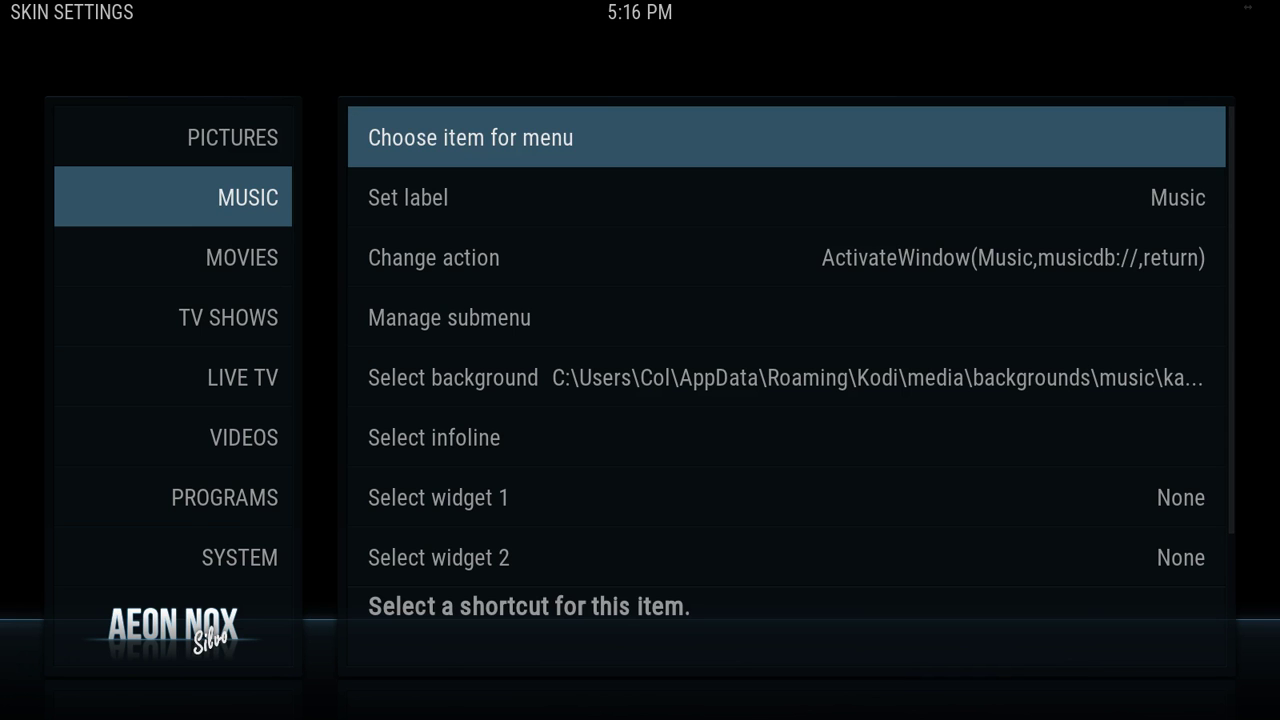
key(Down)
key(Down)
key(Down)
key(Down)
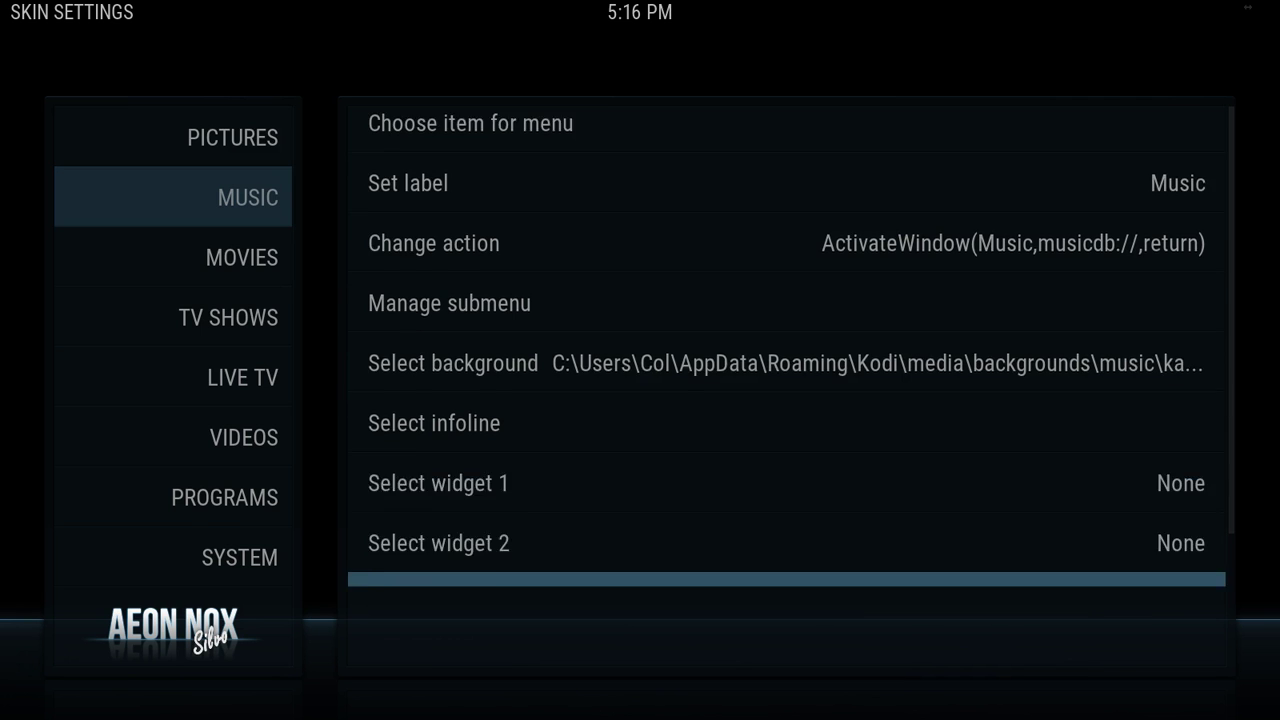
key(Up)
key(Up)
key(Up)
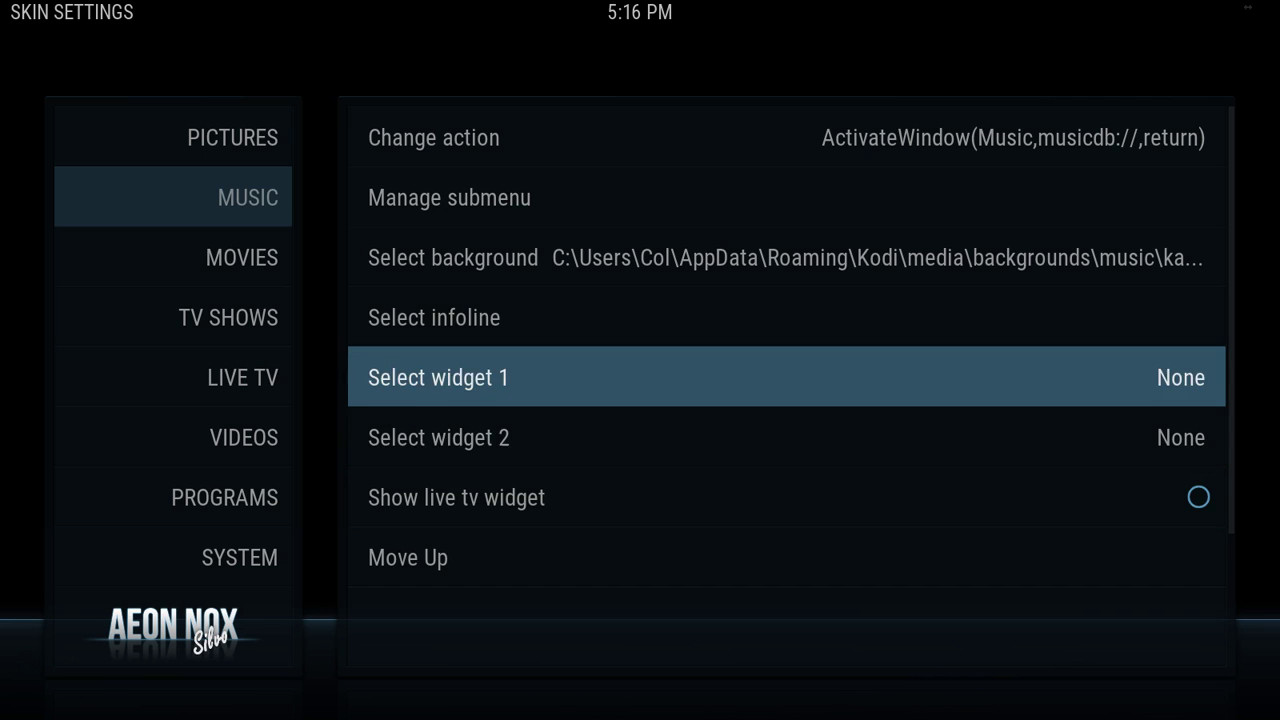
key(Up)
key(Up)
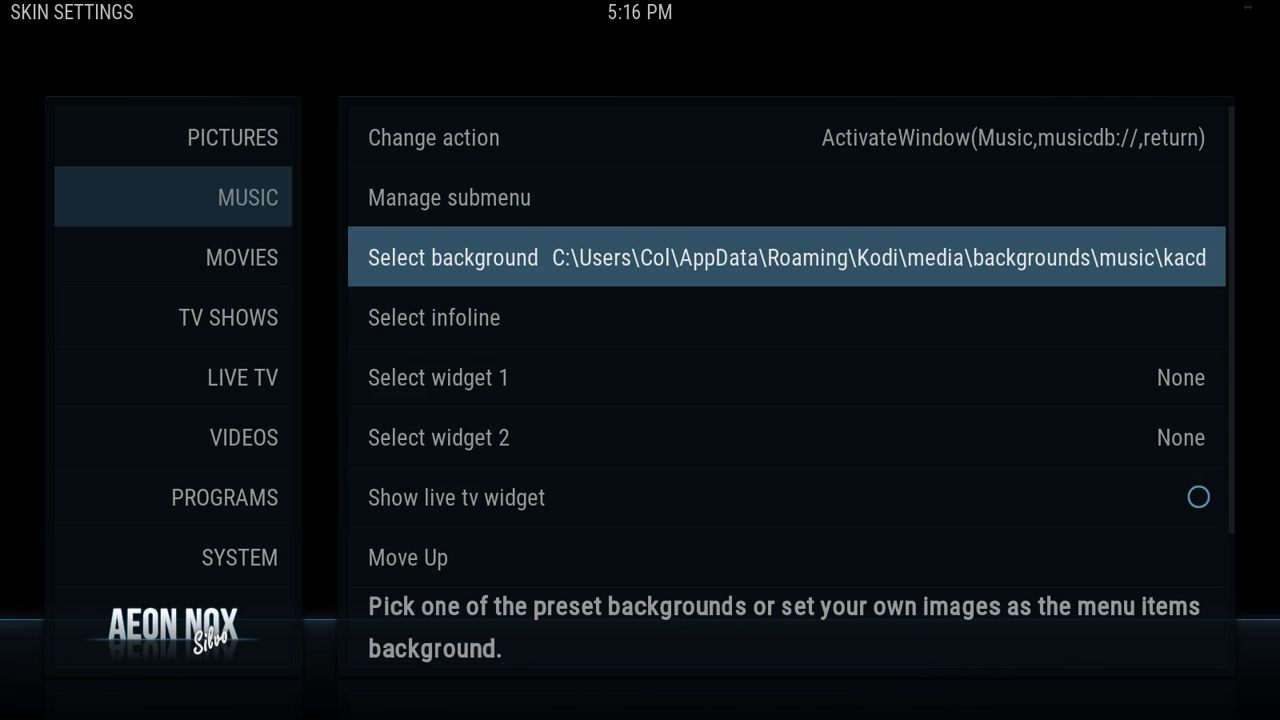
key(Return)
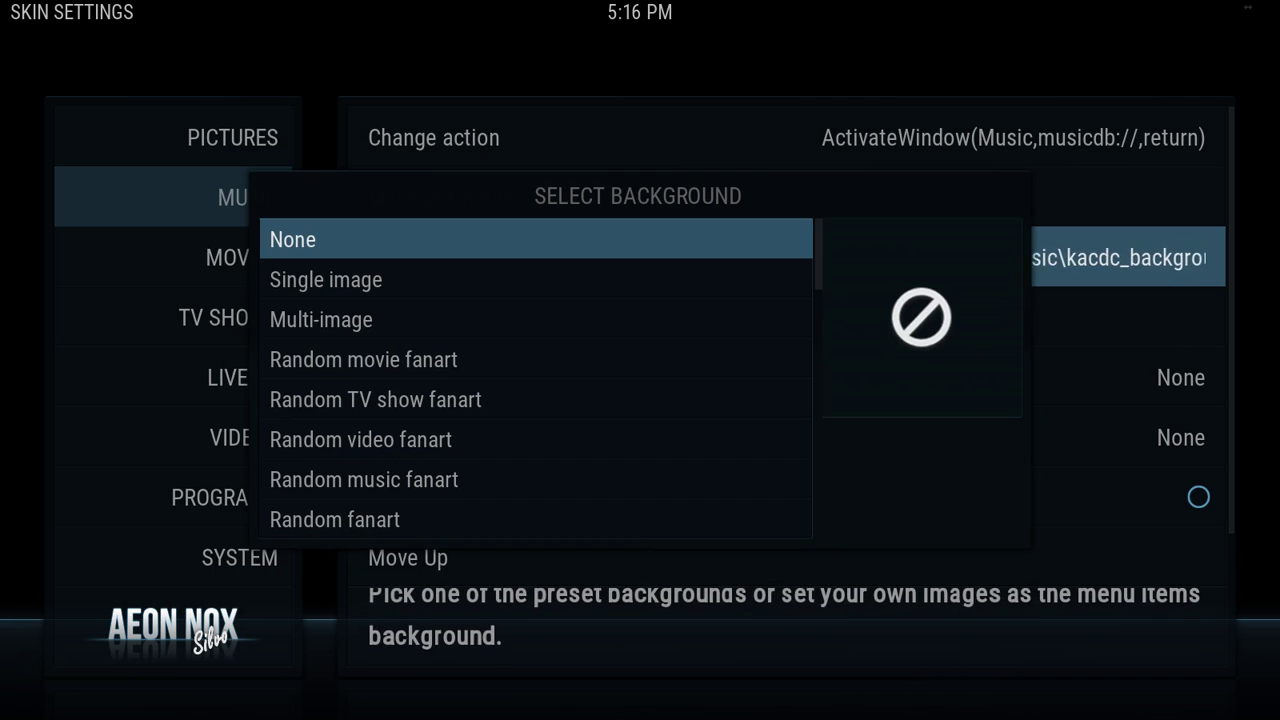
- Choose a single image: specials > media > backgrounds > music > kacdc_background_9.jpg
key(Down)
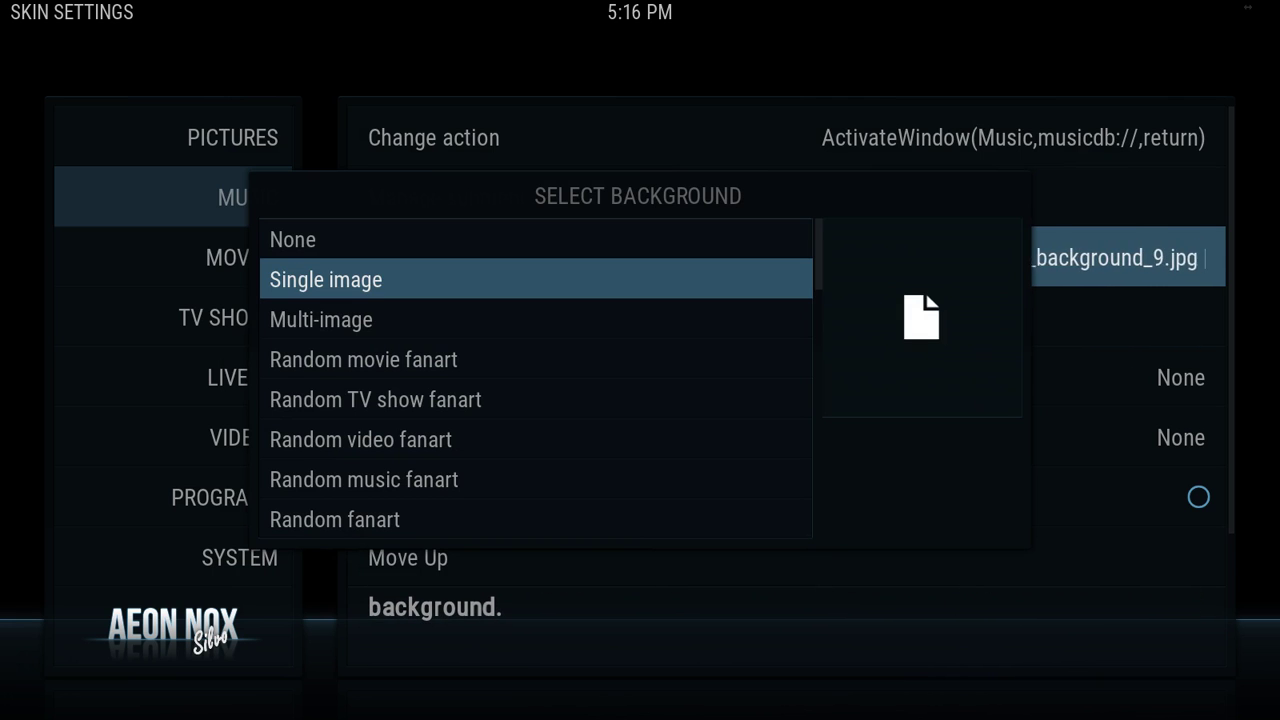
key(Return)
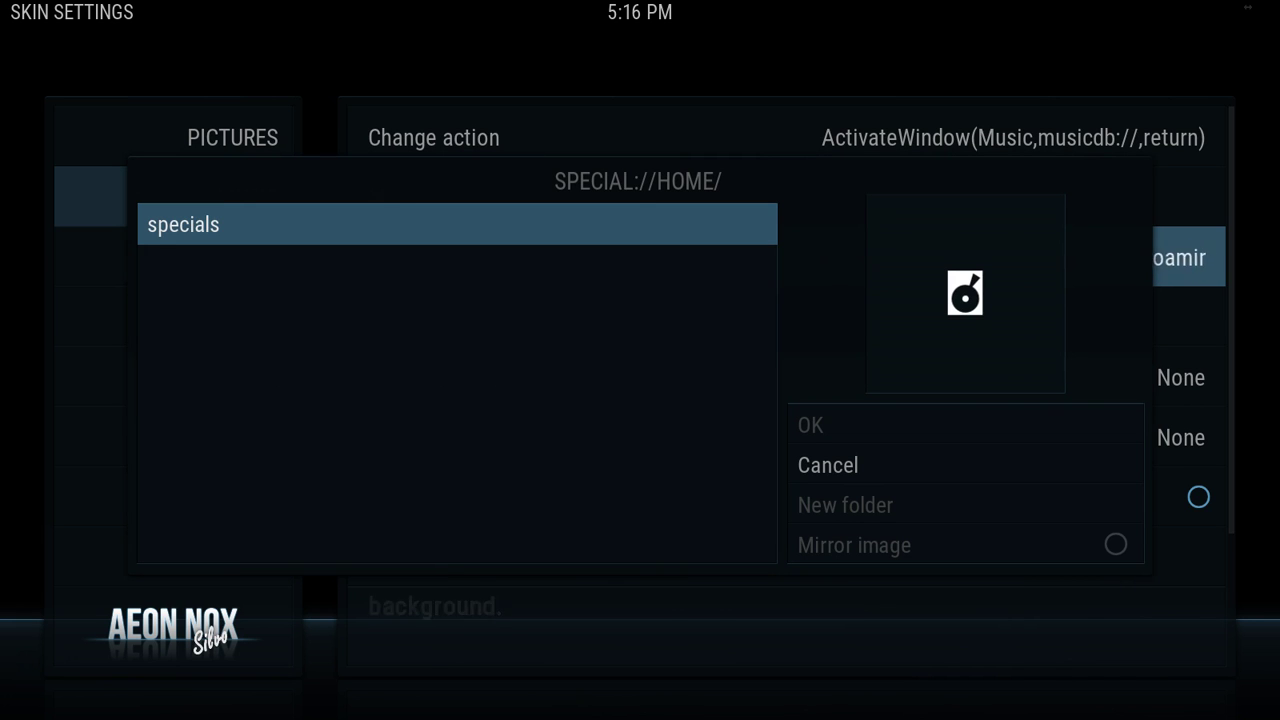
key(Return)
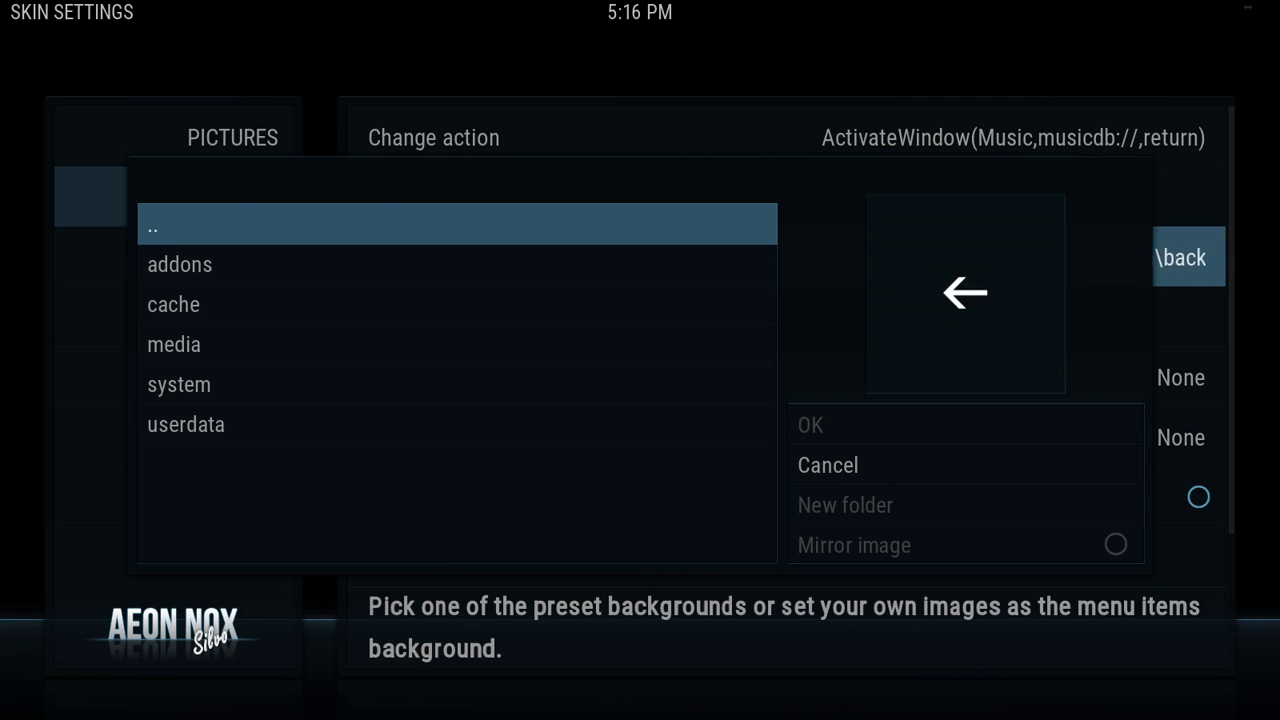
key(Down)
key(Down)
key(Down)
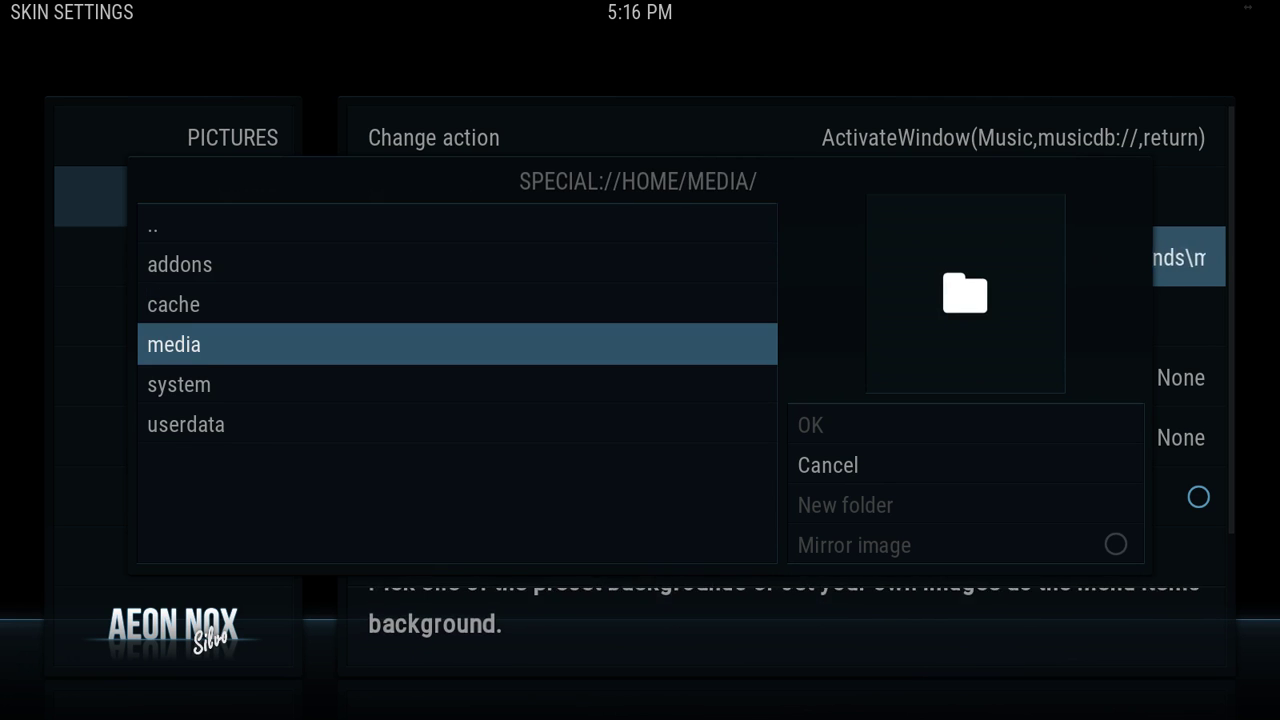
key(Return)
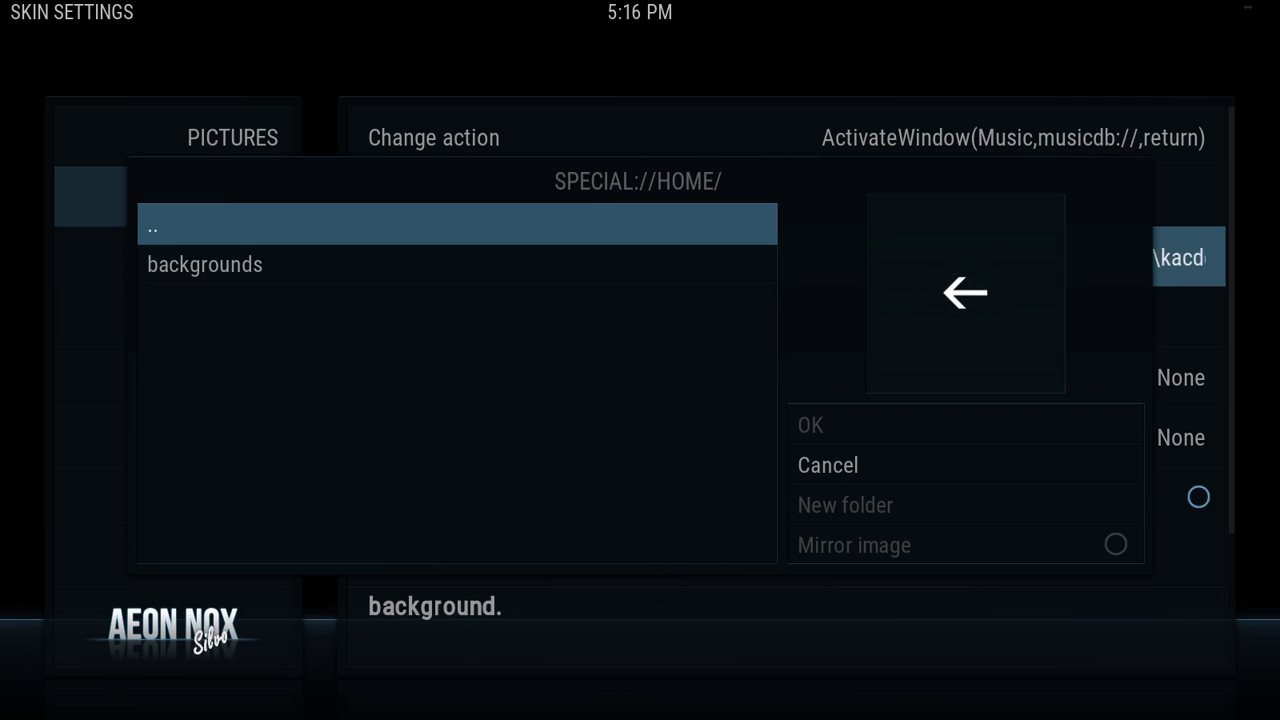
key(Down)
key(Return)
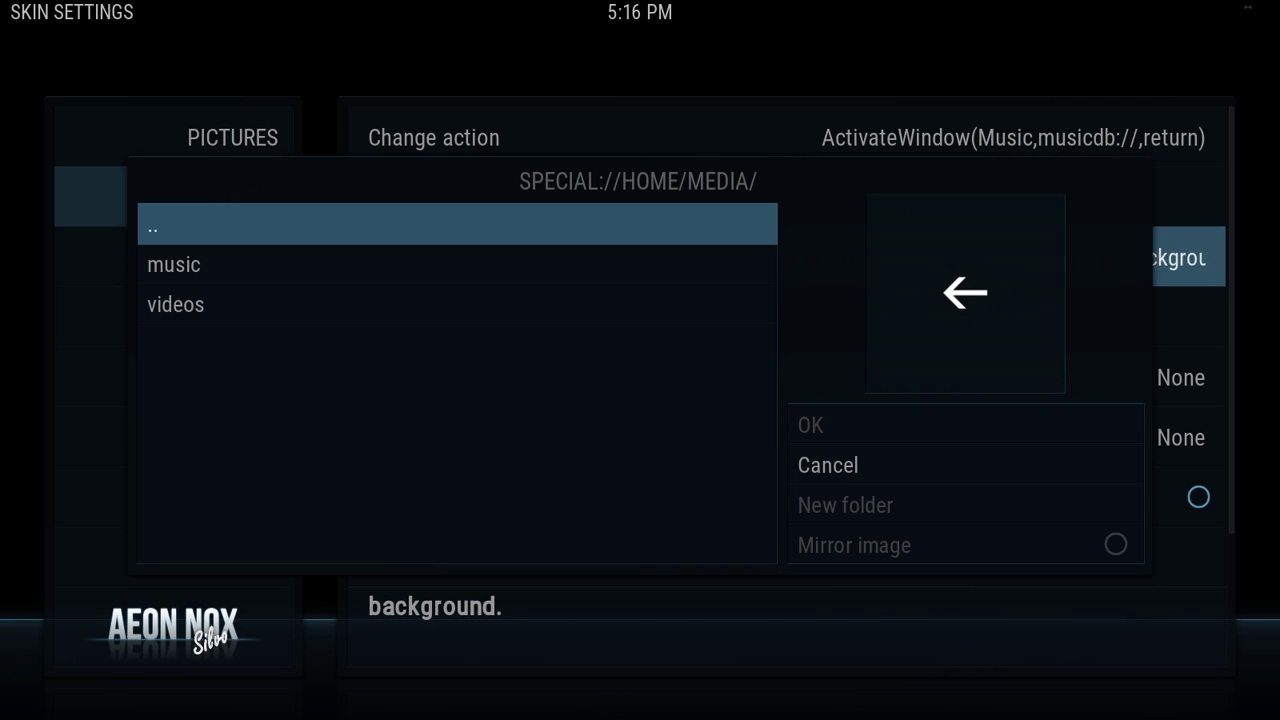
key(Down)
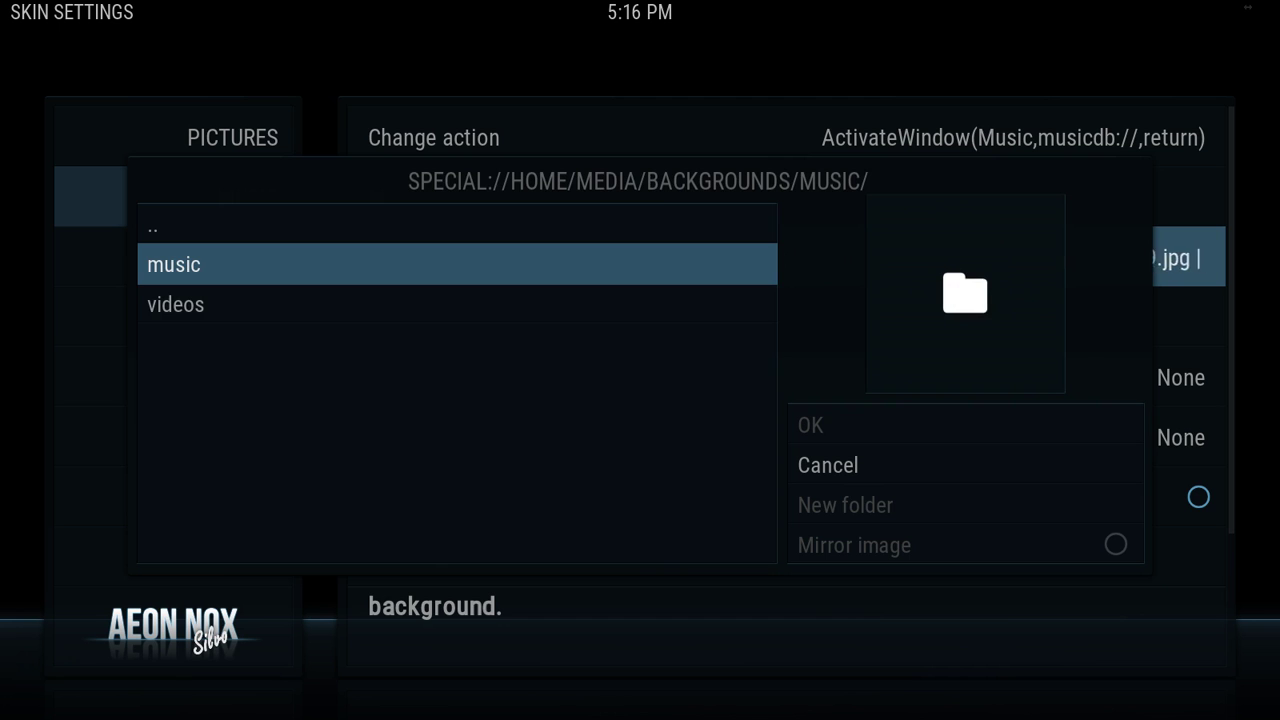
key(Return)
key(Right)
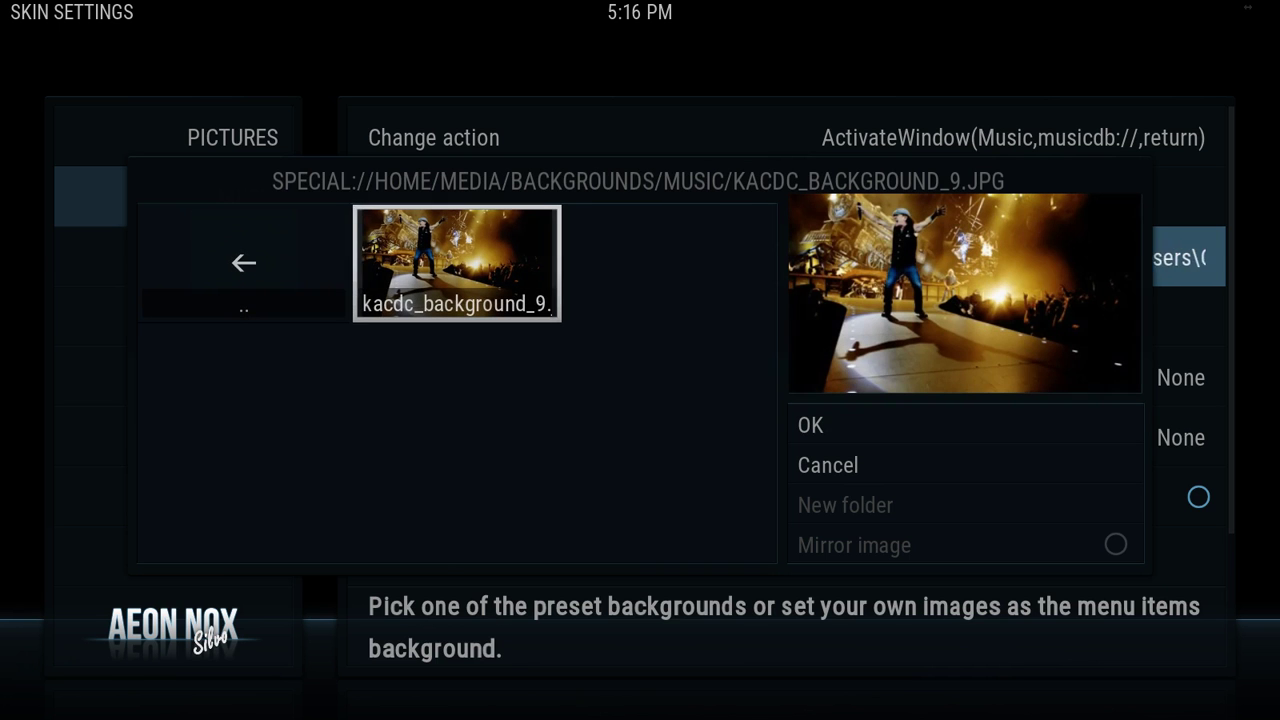
key(Return)
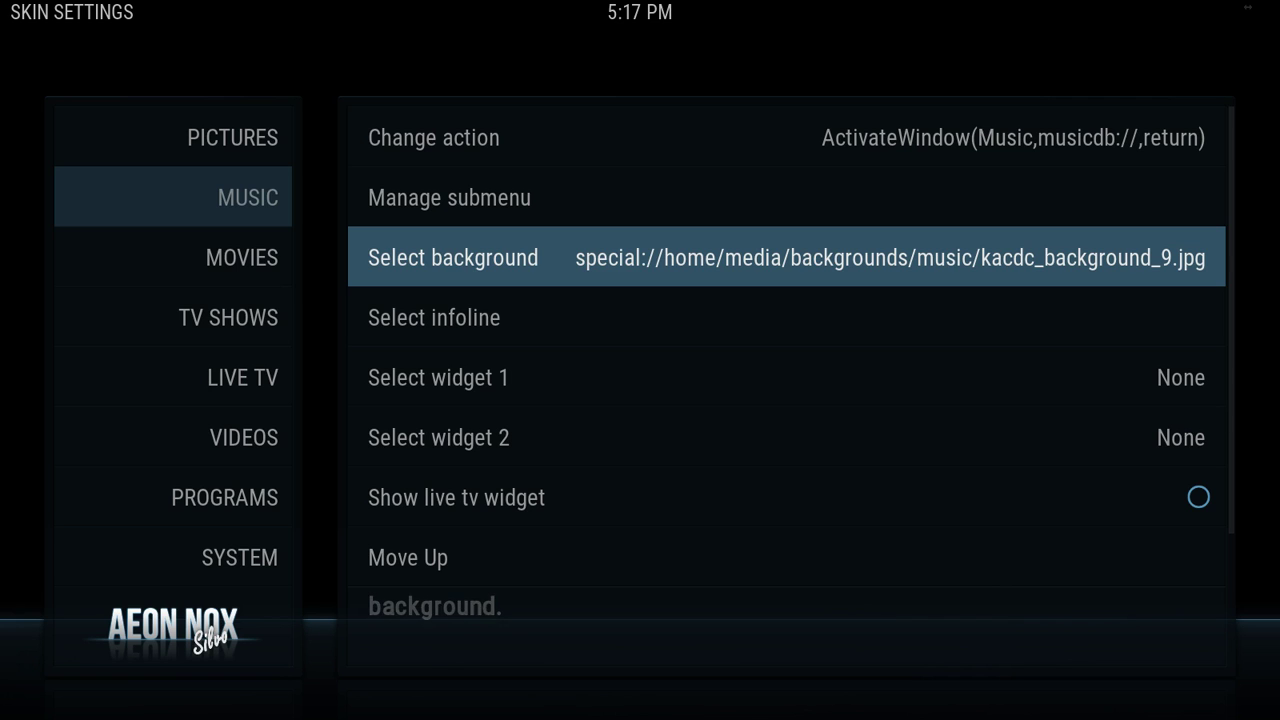
- Select the VIDEOS menu item and choose a single-image background
key(Left)
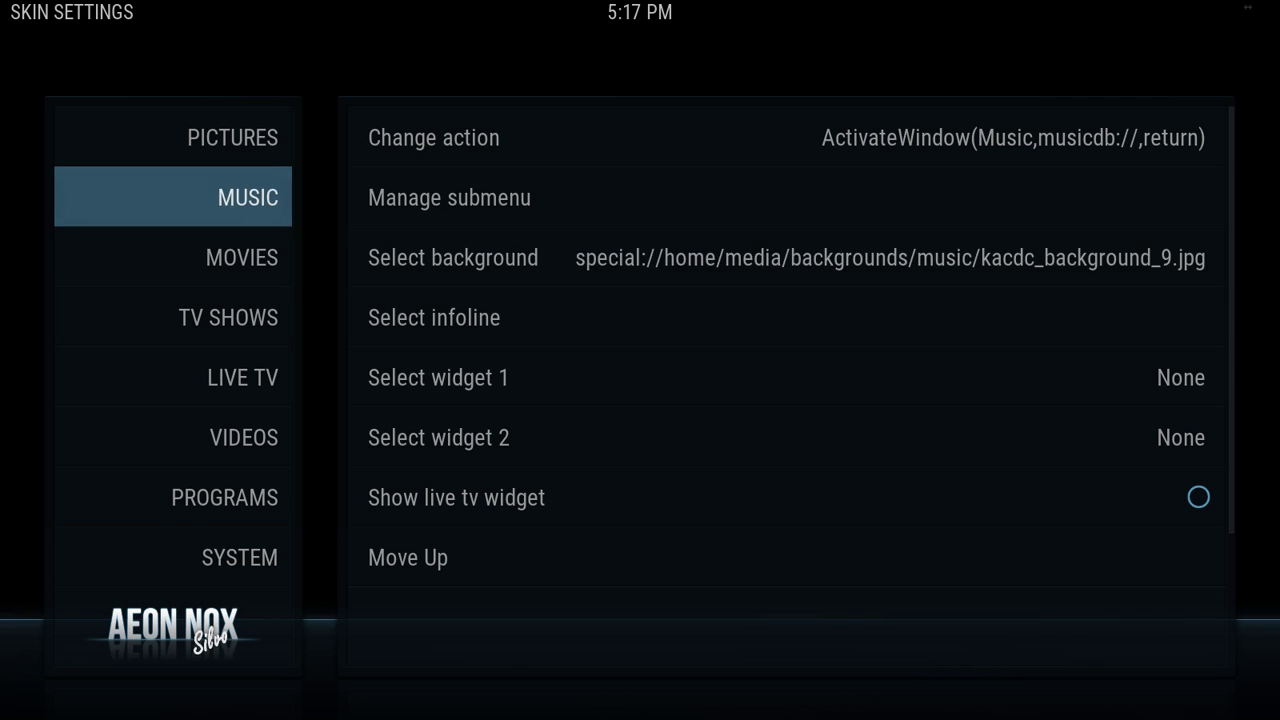
key(Down)
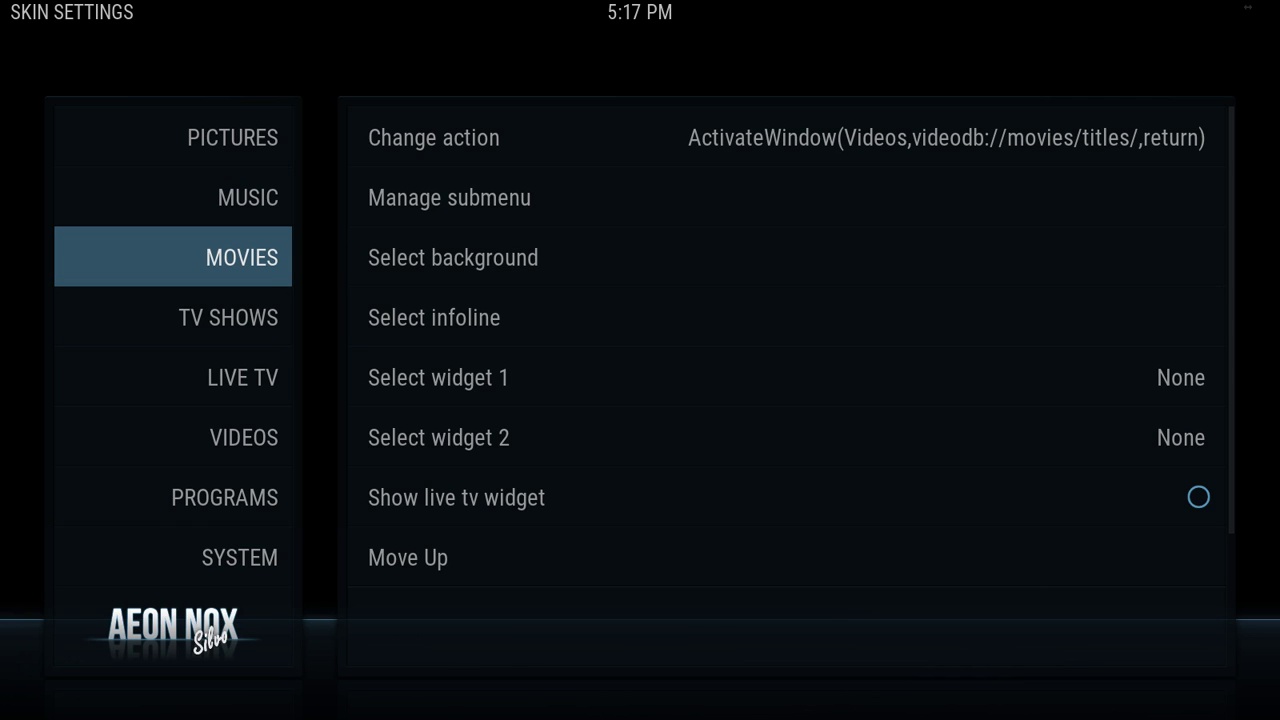
key(Down)
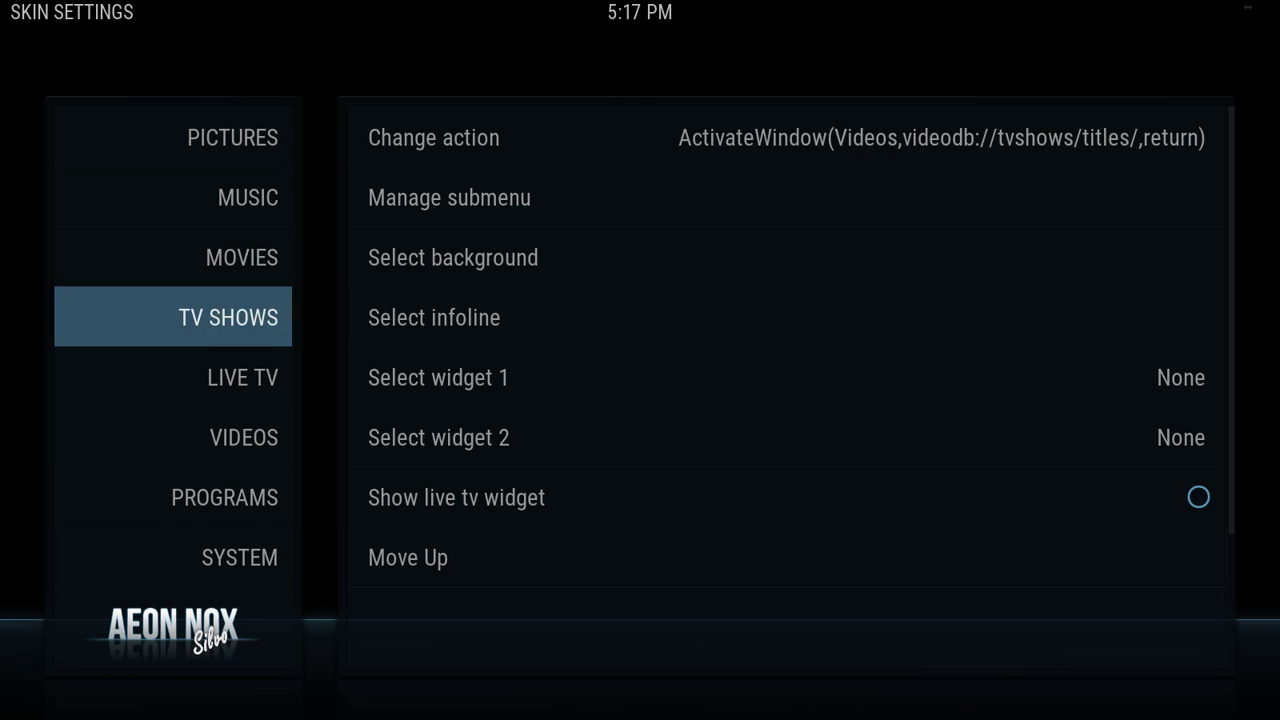
key(Down)
key(Down)
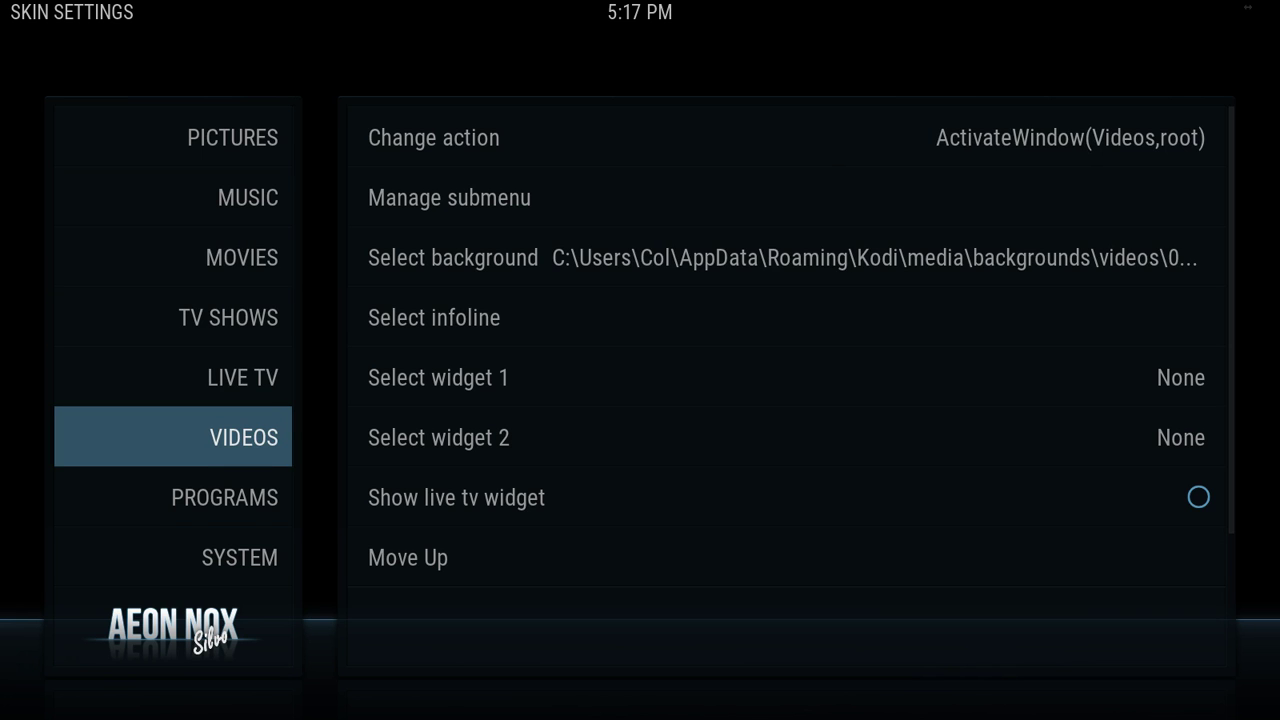
key(Right)
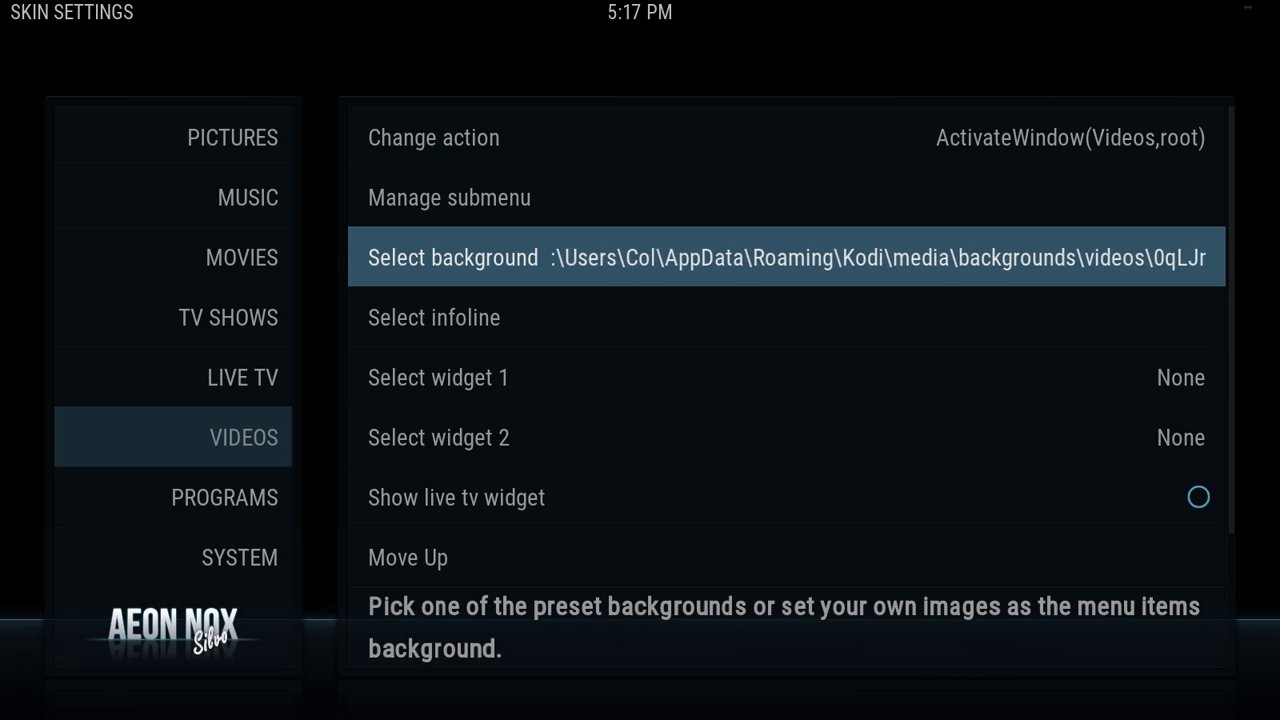
key(Return)
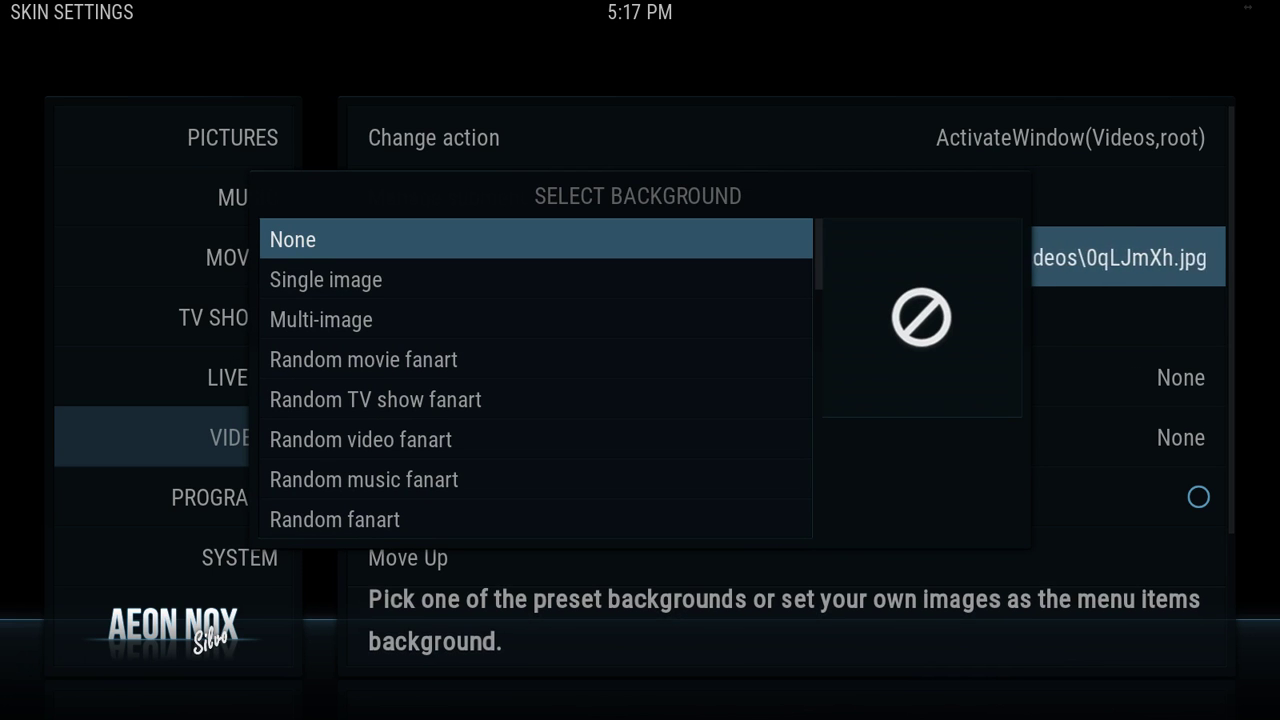
key(Down)
key(Return)
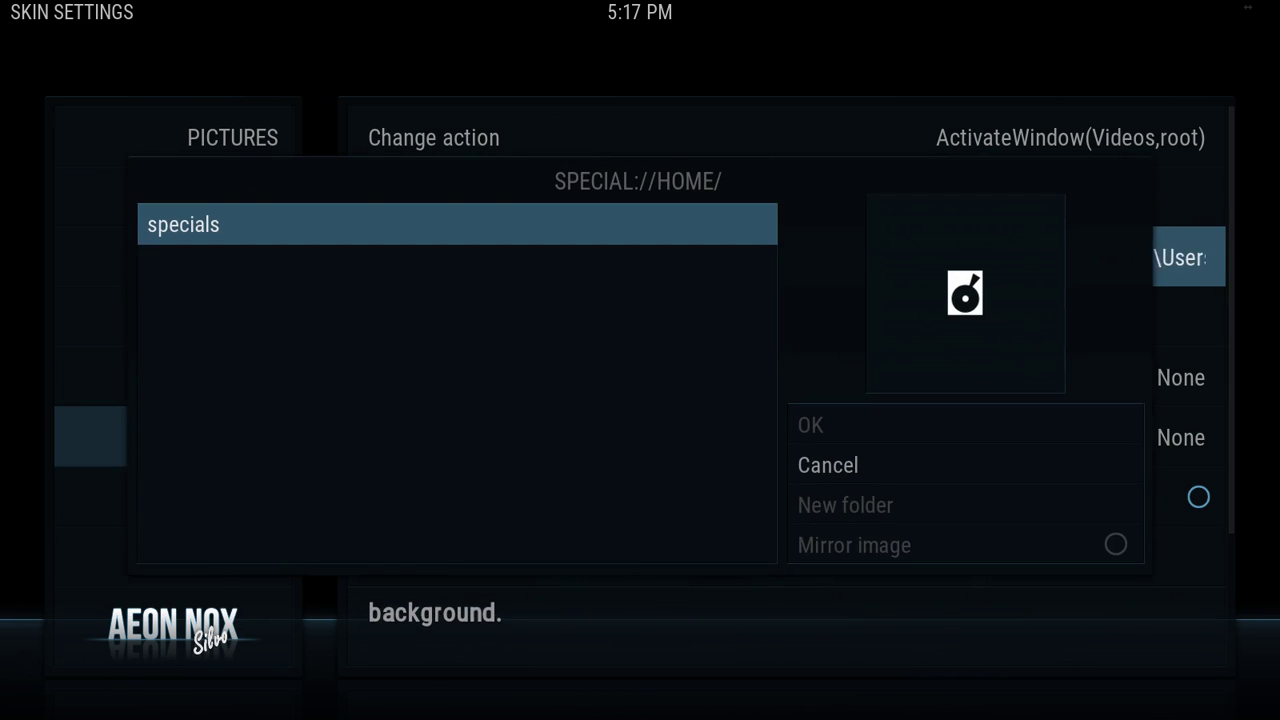
- Browse specials > media > backgrounds > videos and pick 0qLJmXh.jpg
key(Return)
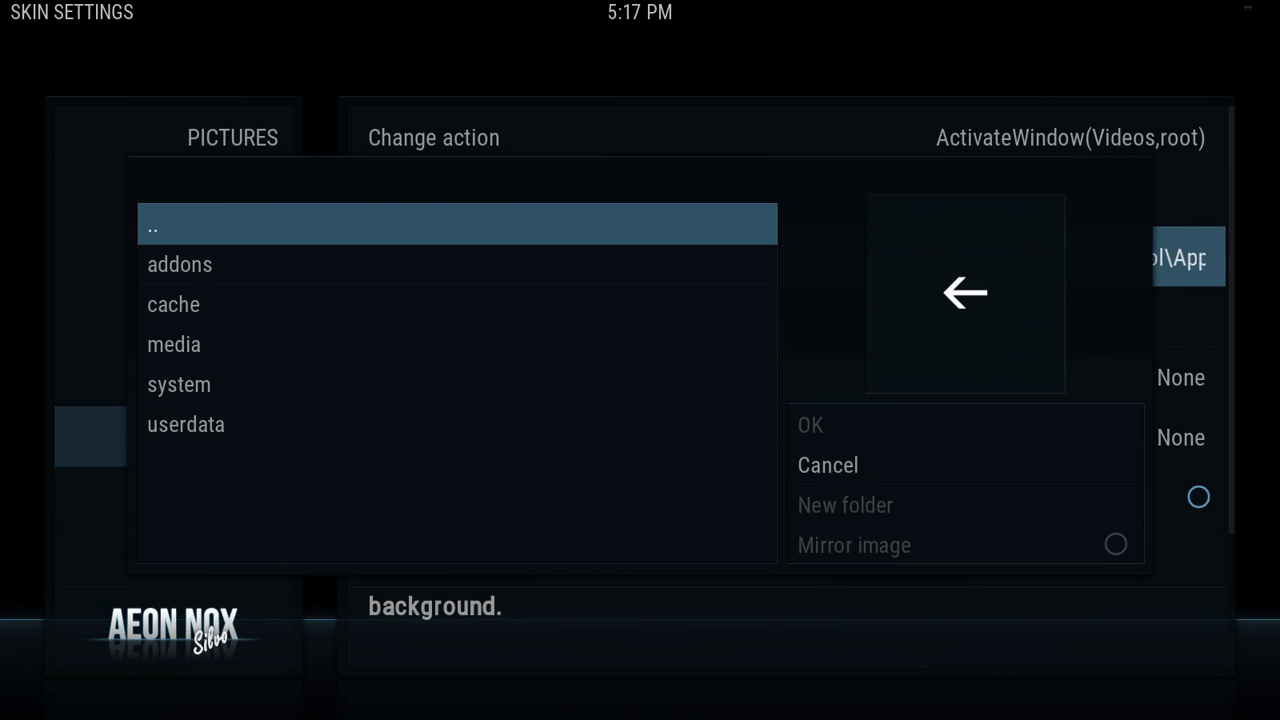
key(Up)
key(Up)
key(Up)
key(Return)
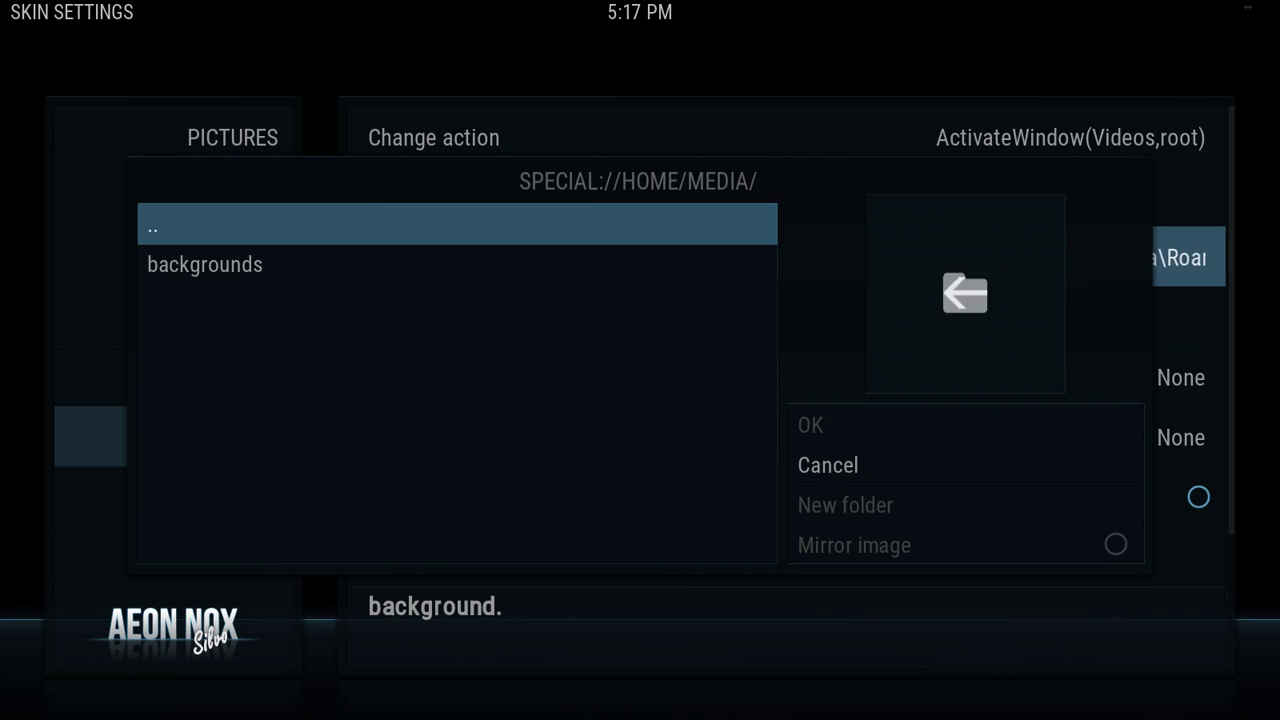
key(Down)
key(Return)
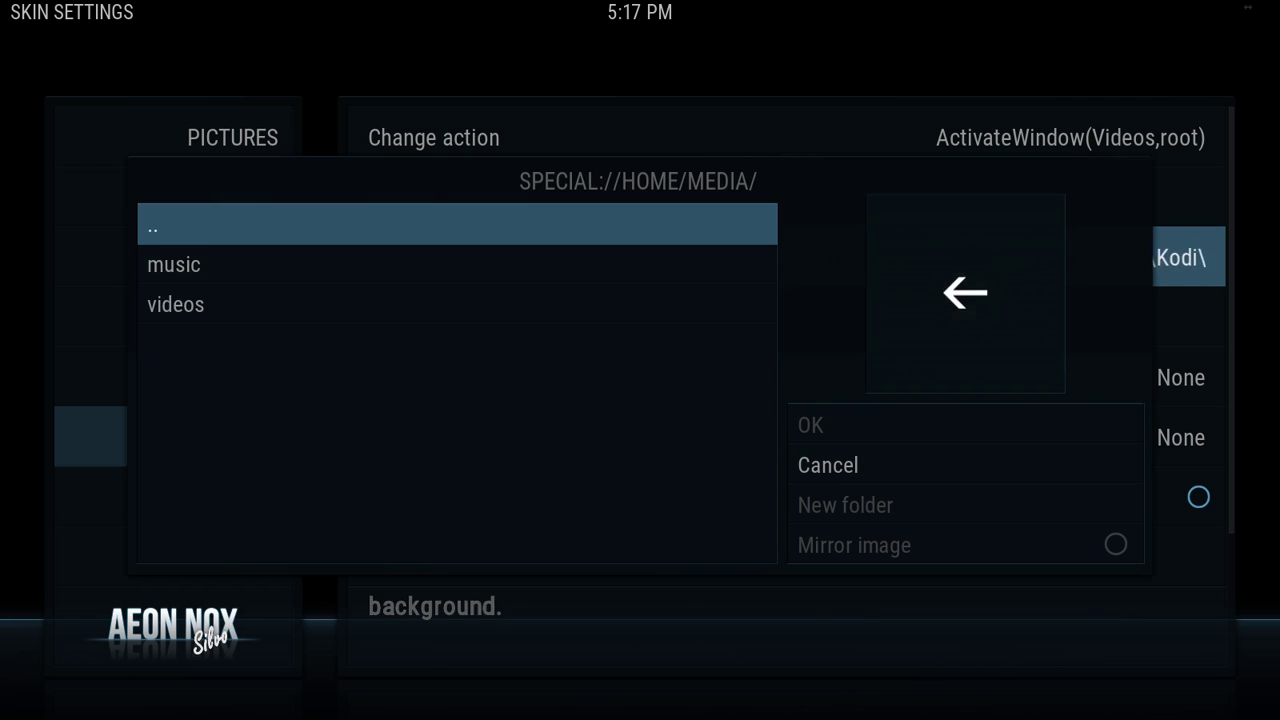
key(Up)
key(Return)
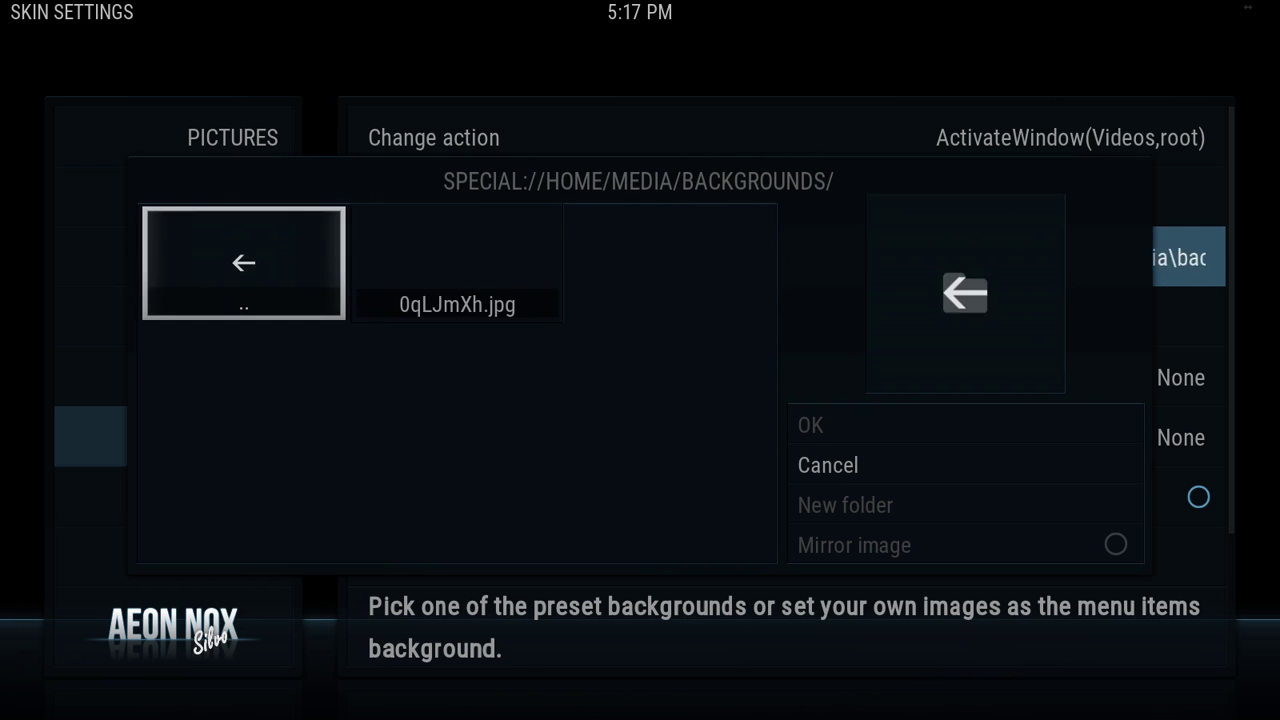
key(Right)
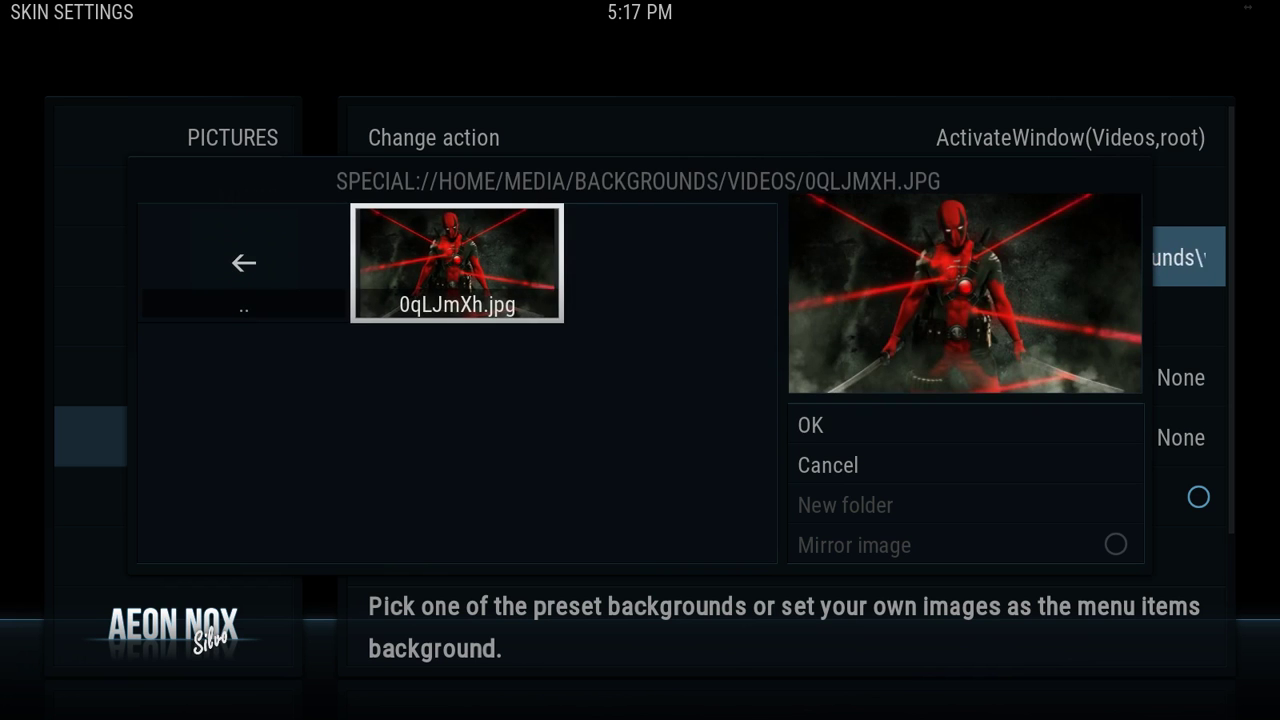
key(Return)
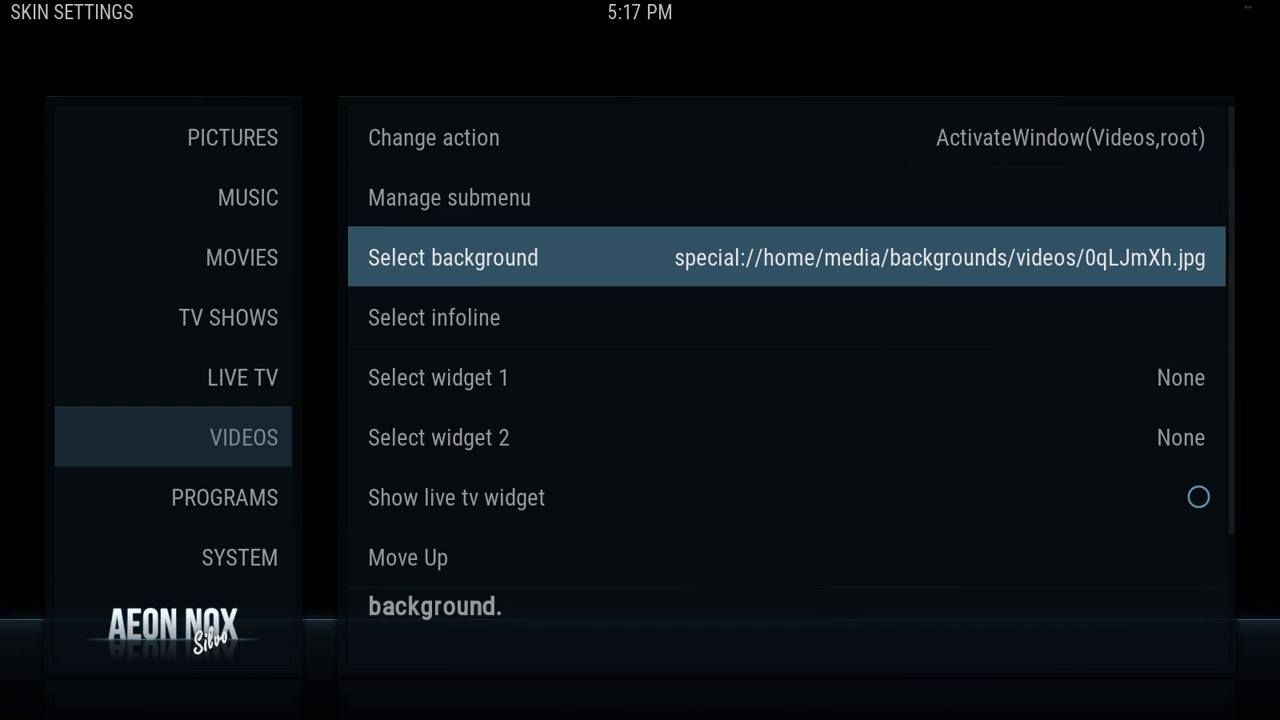
- Leave skin settings for the home menu and bring up the Power menu
key(Escape)
key(Escape)
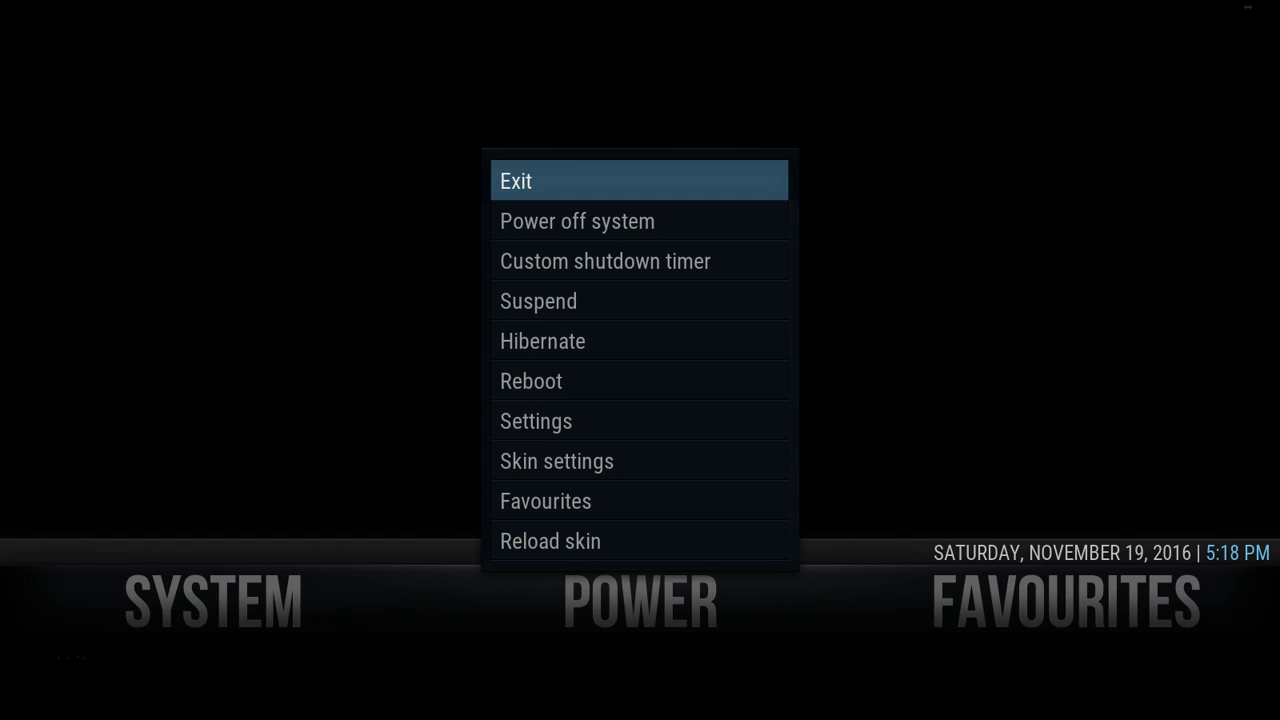
key(Return)
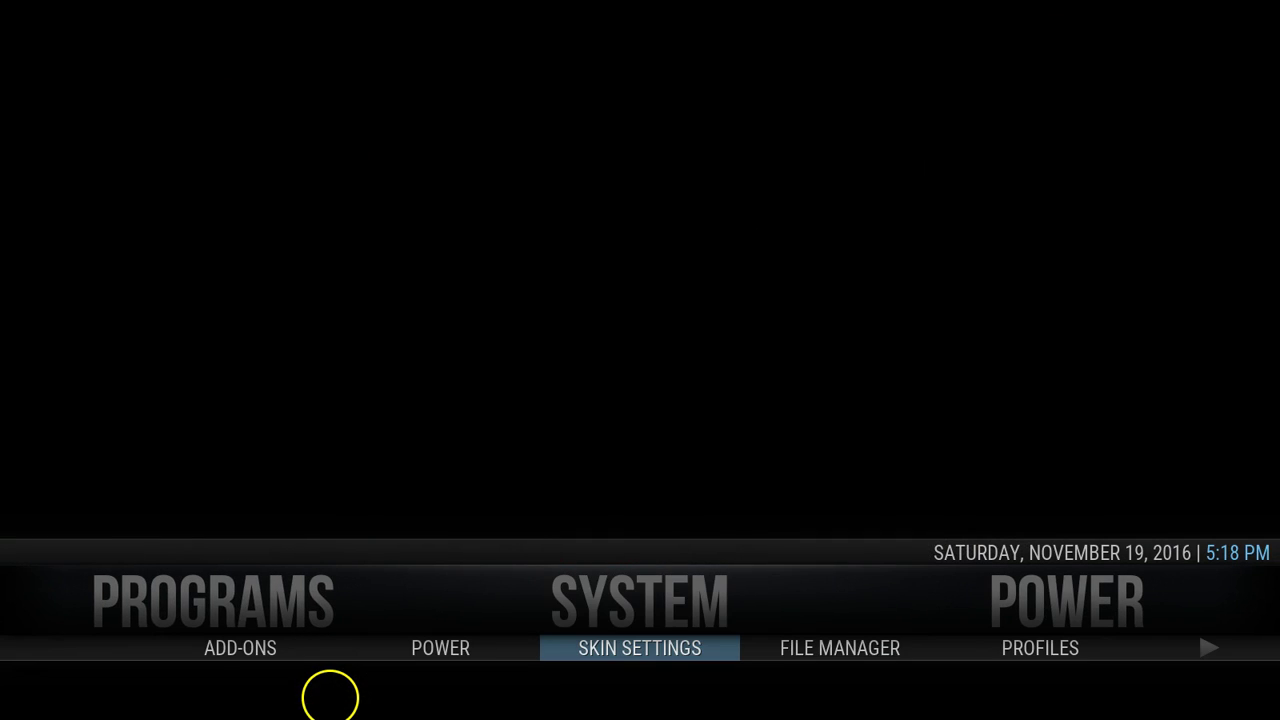
- Open the Aeon Nox main menu editor and inspect MUSIC's background path
key(Return)
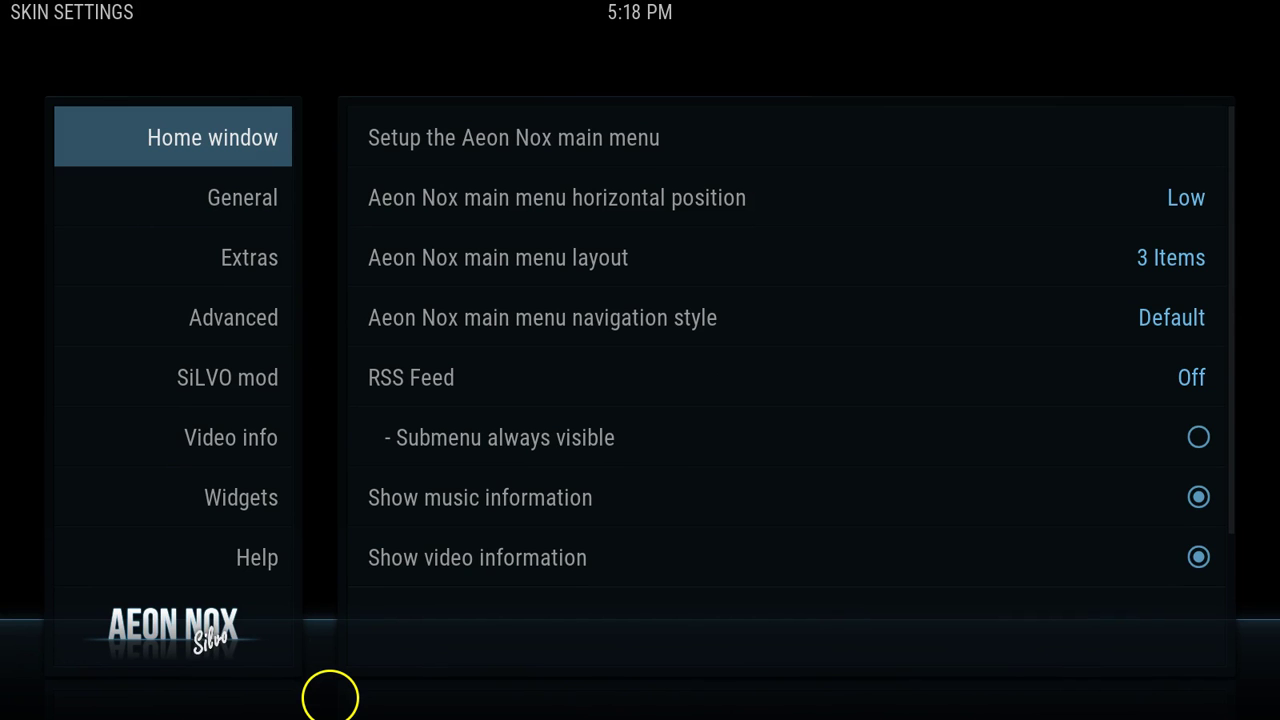
key(Right)
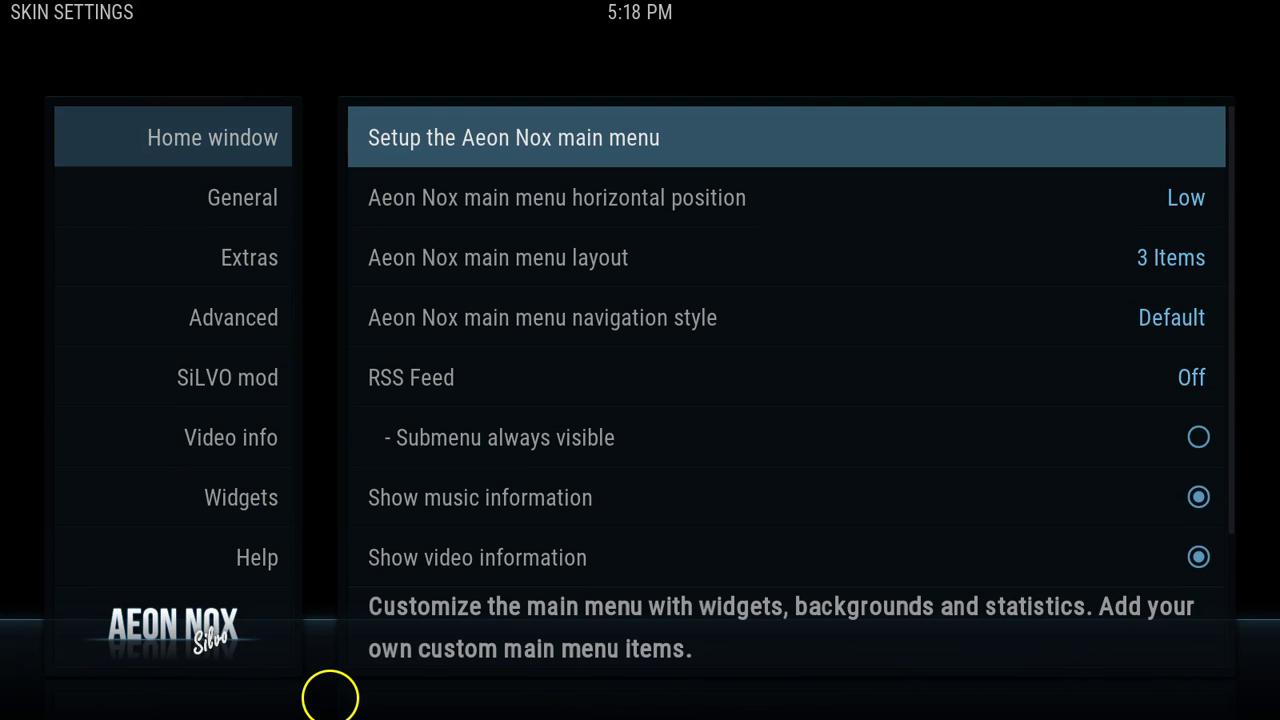
key(Return)
key(Left)
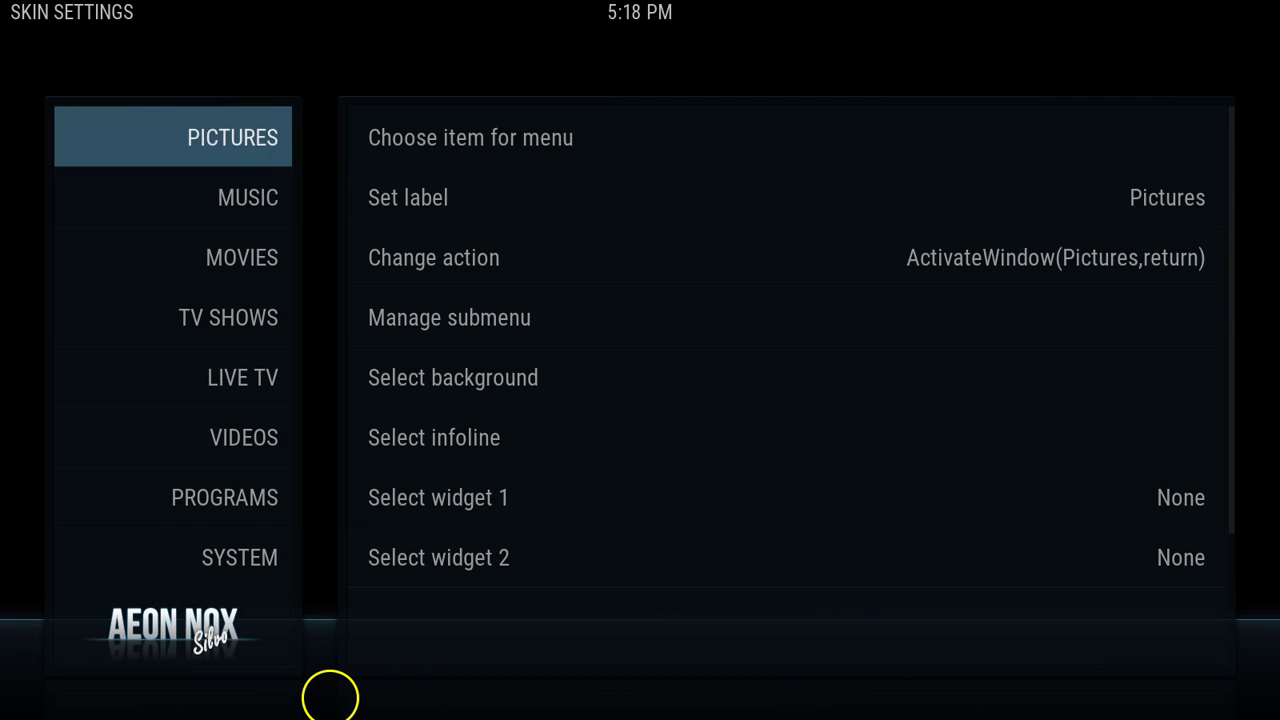
key(Down)
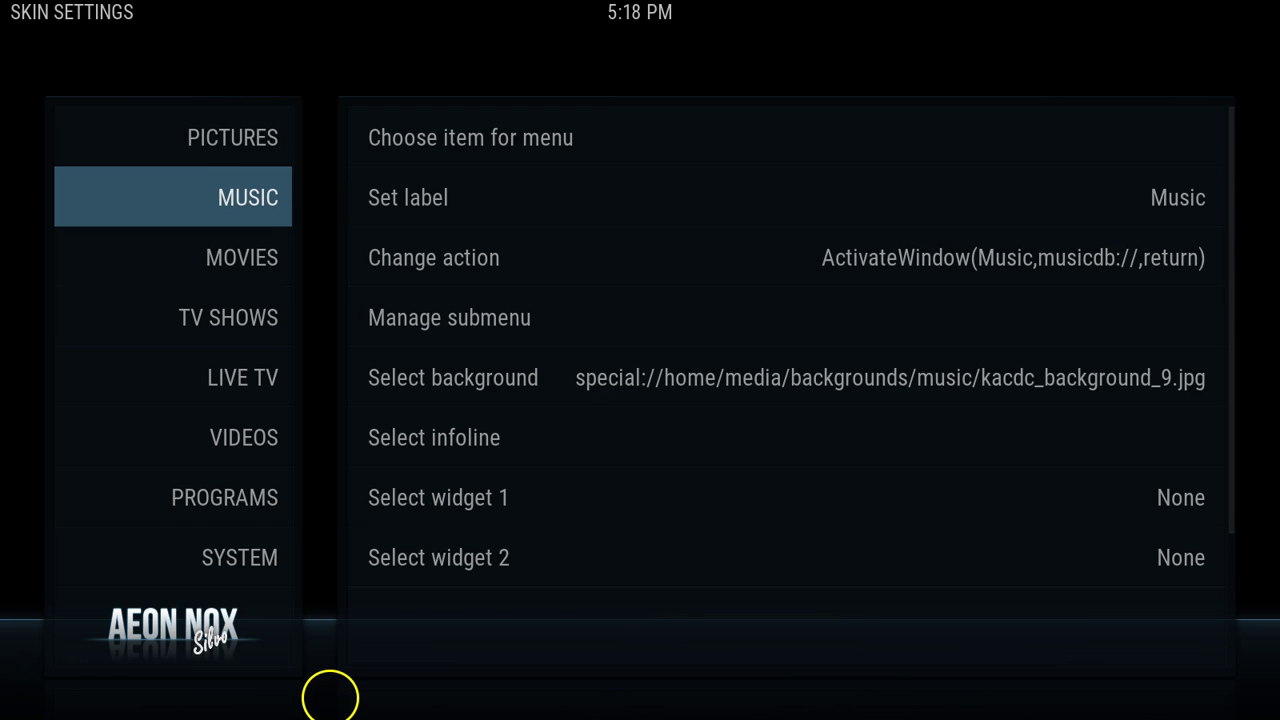
key(Right)
key(Down)
key(Down)
key(Down)
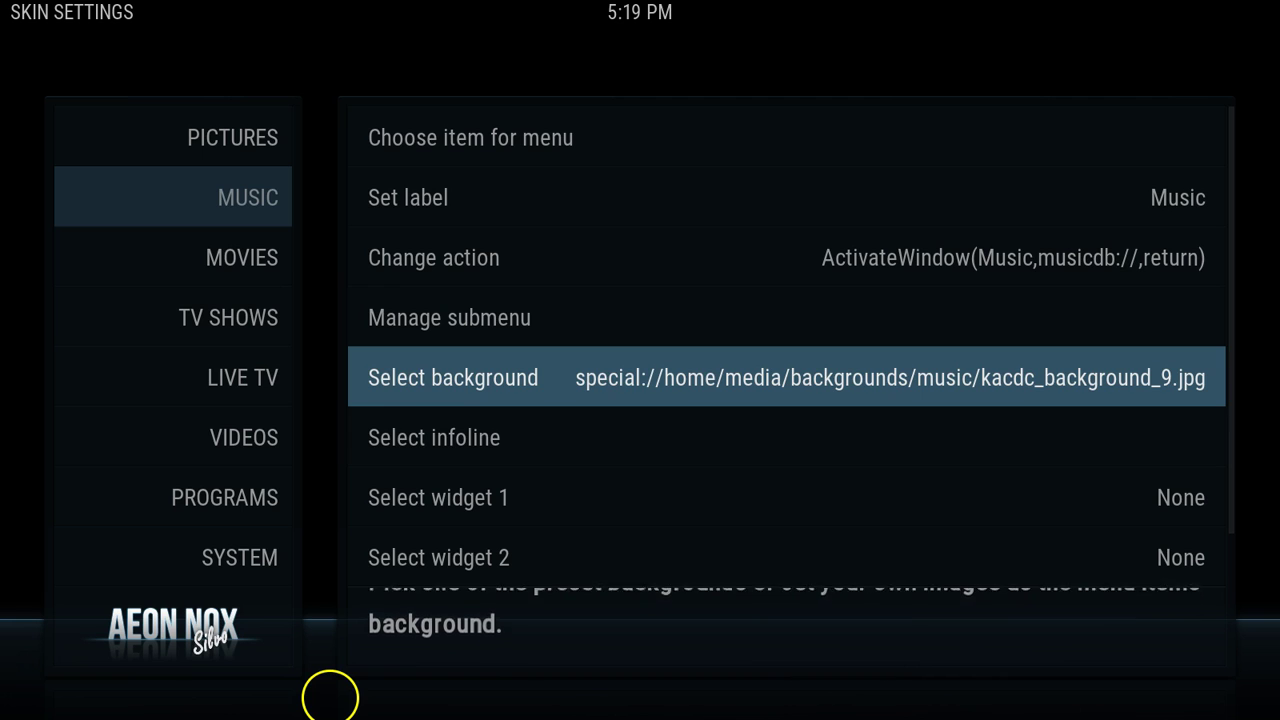
key(Down)
key(Up)
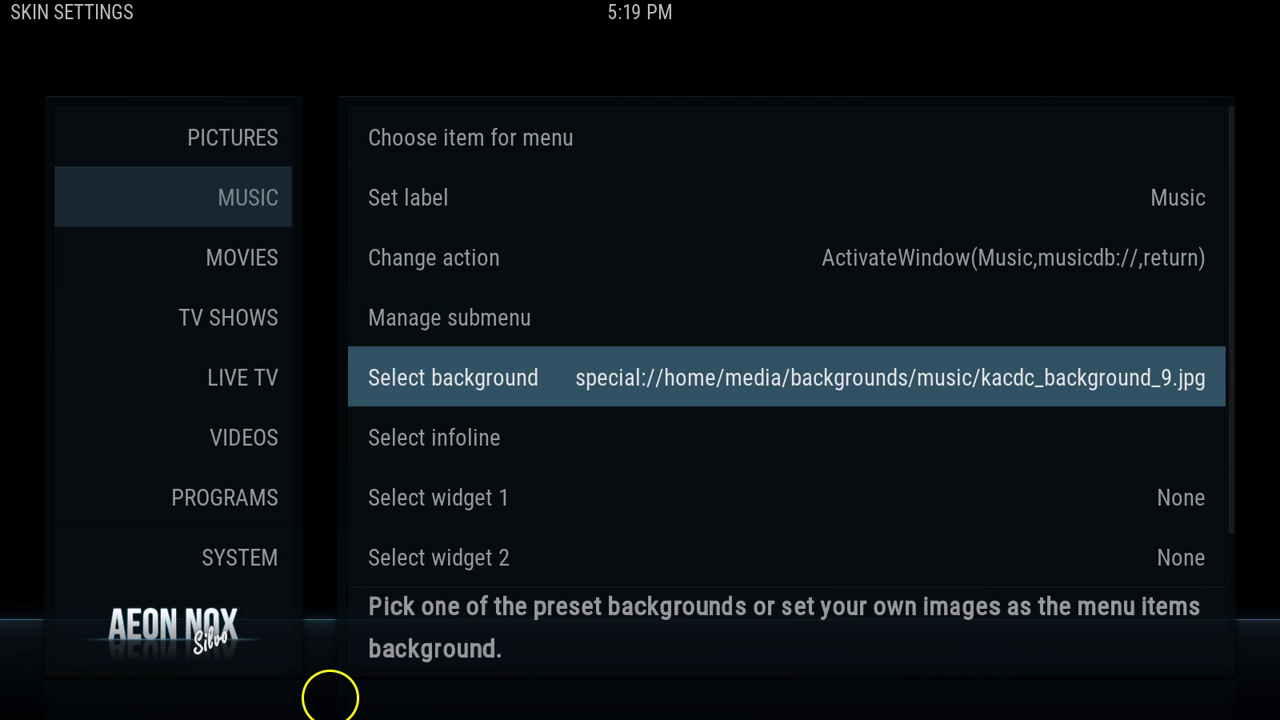
- Inspect VIDEOS' background path, special://home/media/backgrounds/videos/0qLJmXh.jpg
key(Left)
key(Down)
key(Down)
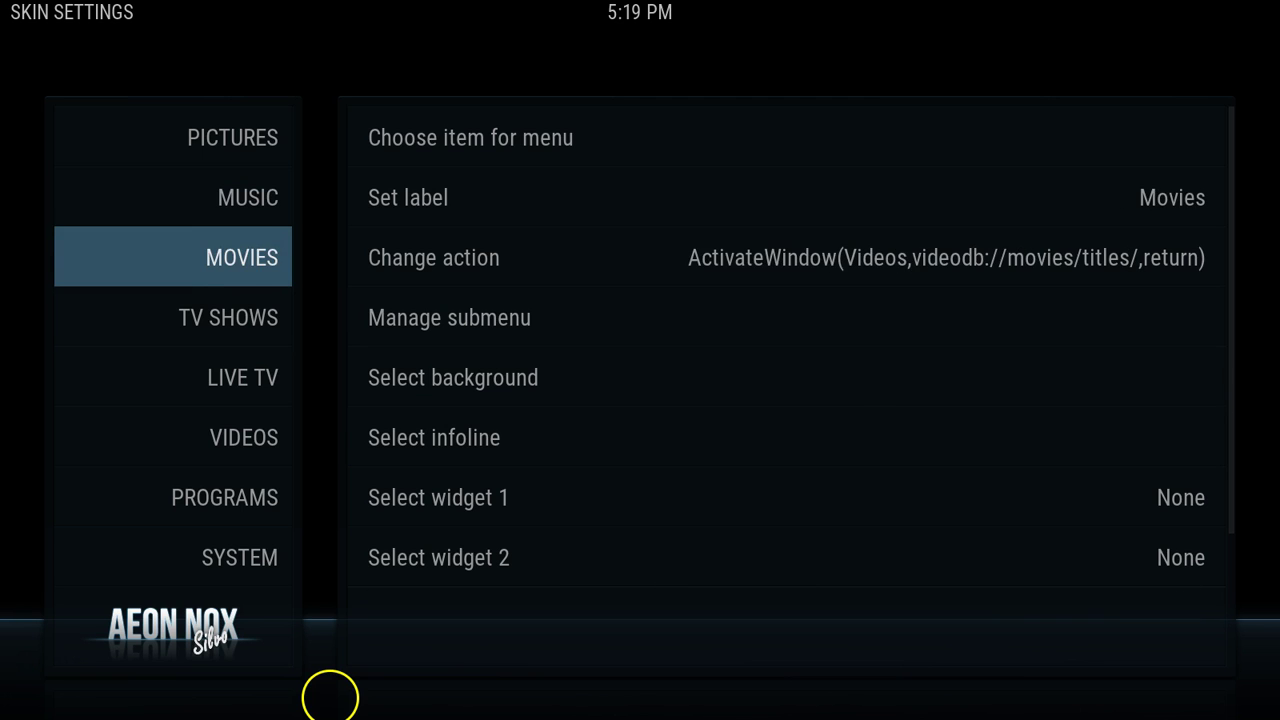
key(Down)
key(Down)
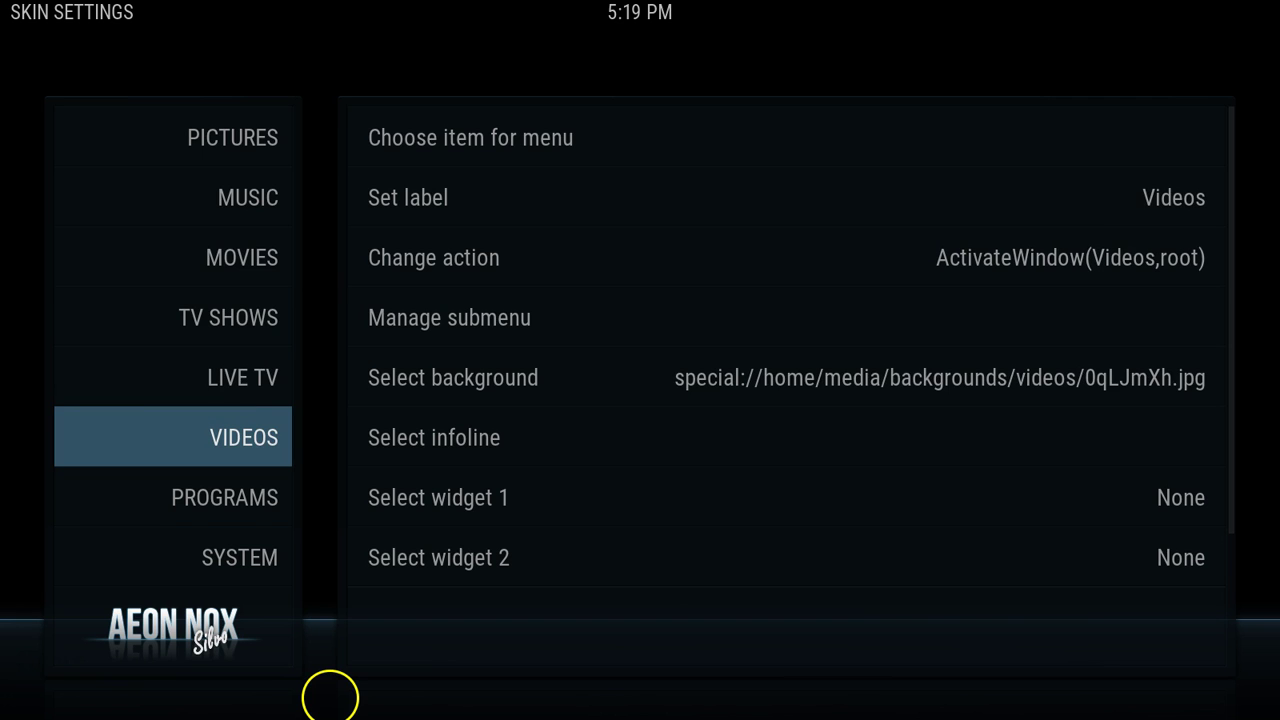
key(Right)
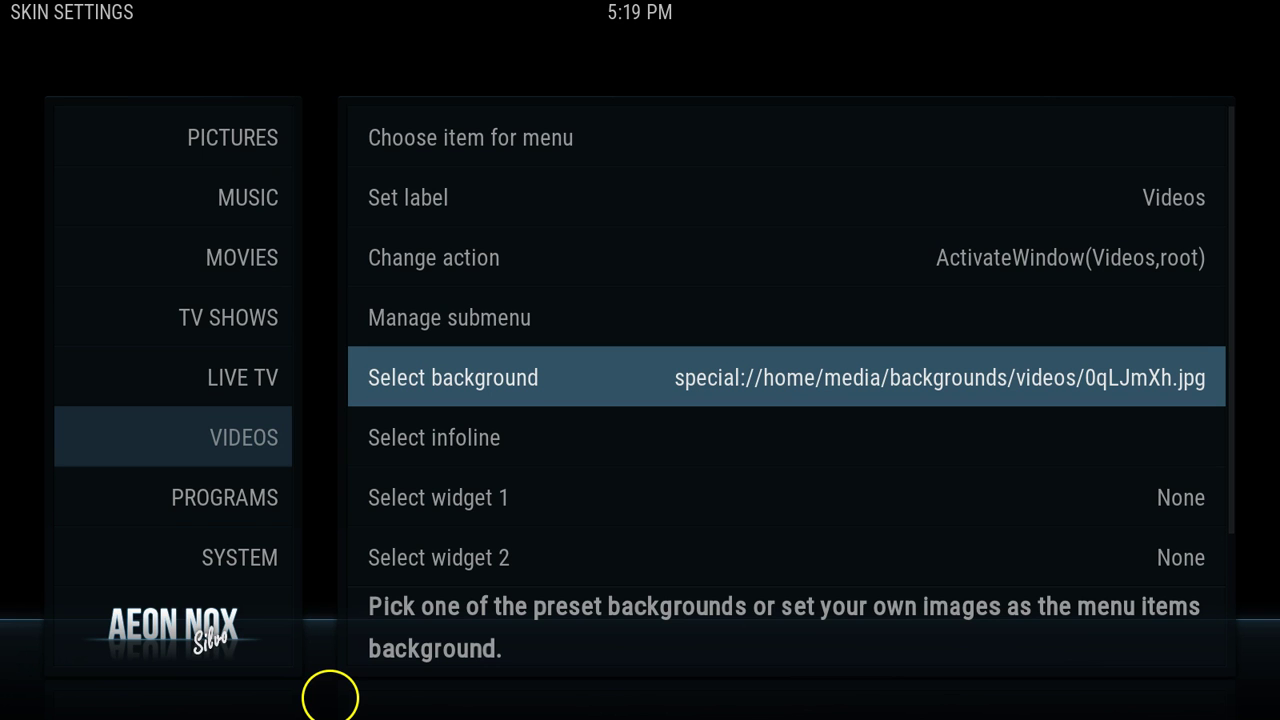
- Close the main menu editor and skin settings, returning to the home screen
key(Escape)
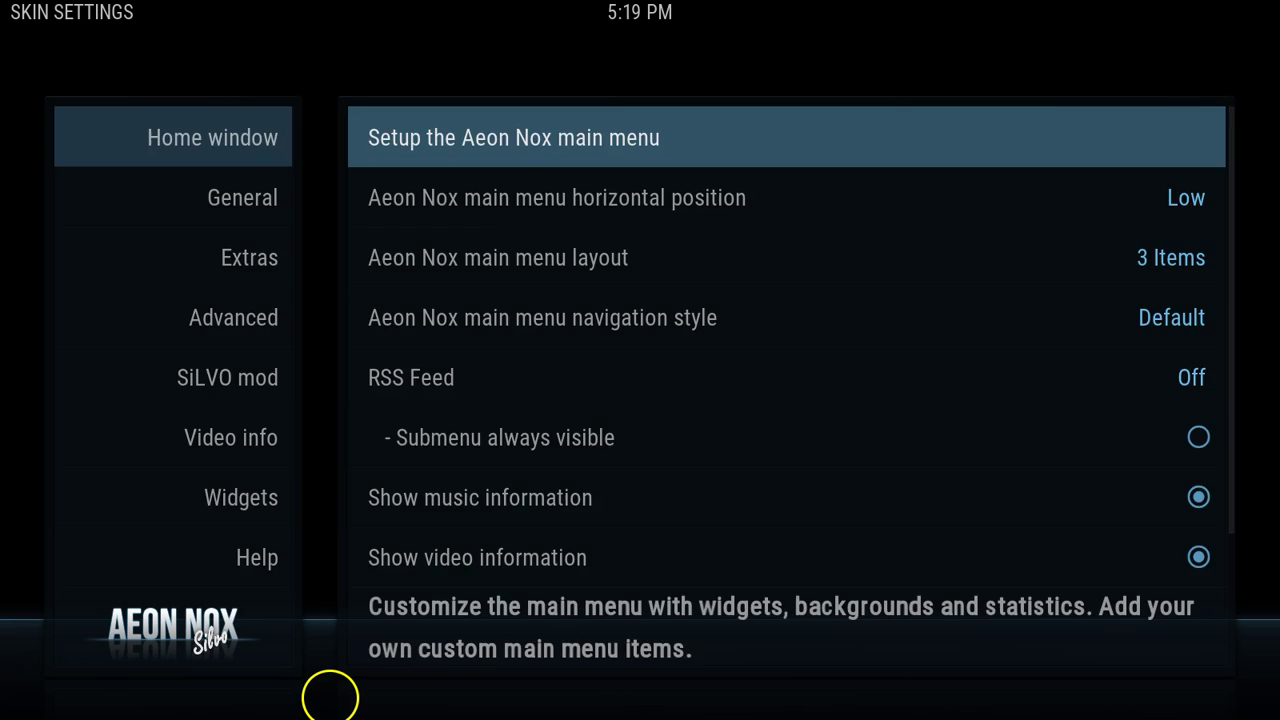
key(Escape)
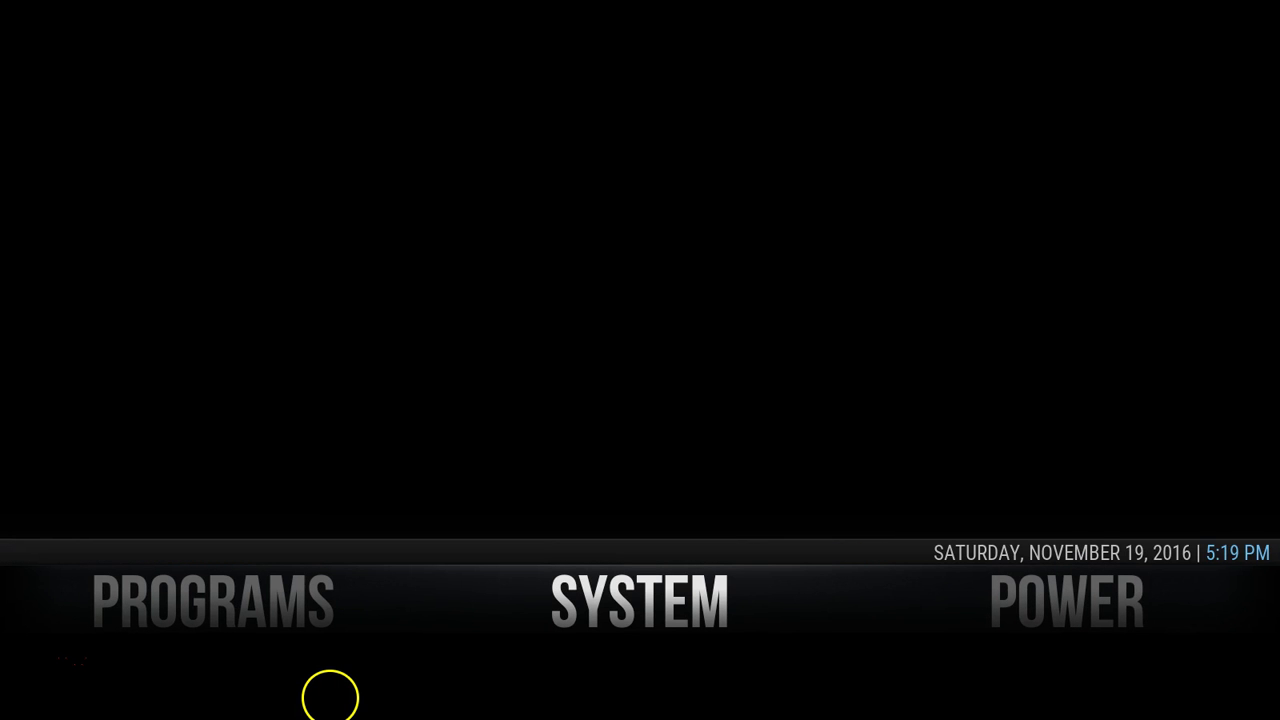